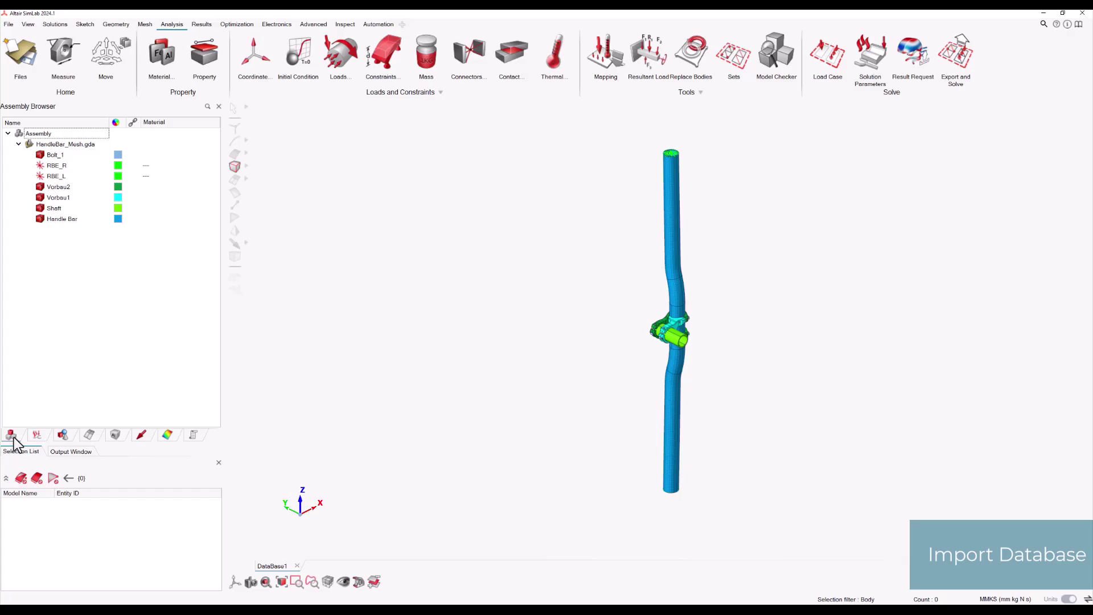
- With the HandleBar_Mesh.gda assembly loaded, bring up the Solutions ribbon tools
left_click(55, 24)
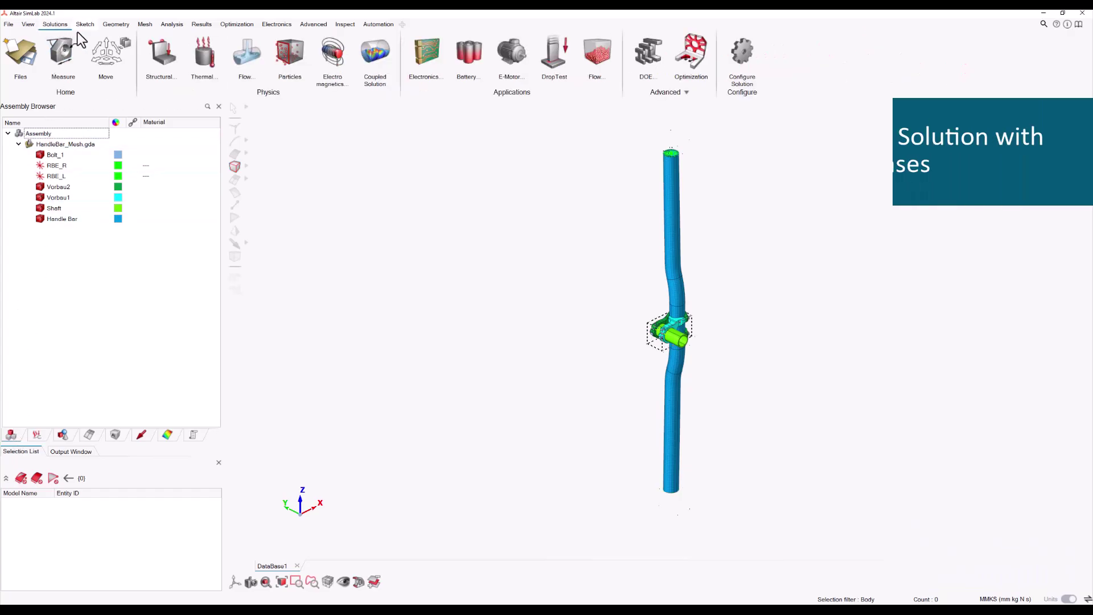
- Create a nonlinear Static Stress solution covering every body in the assembly
left_click(157, 50)
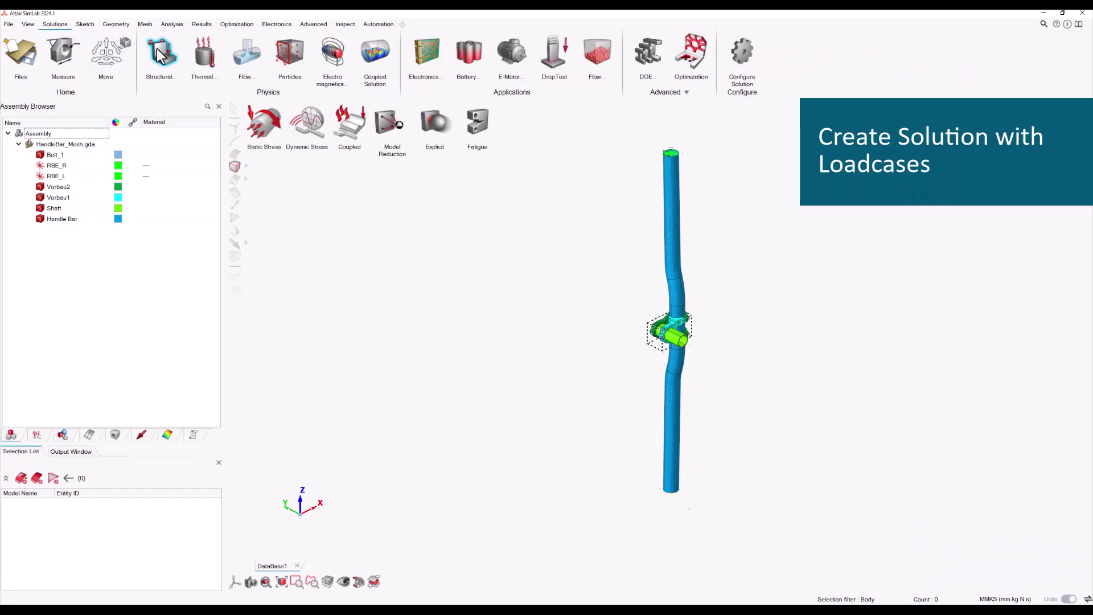
left_click(258, 120)
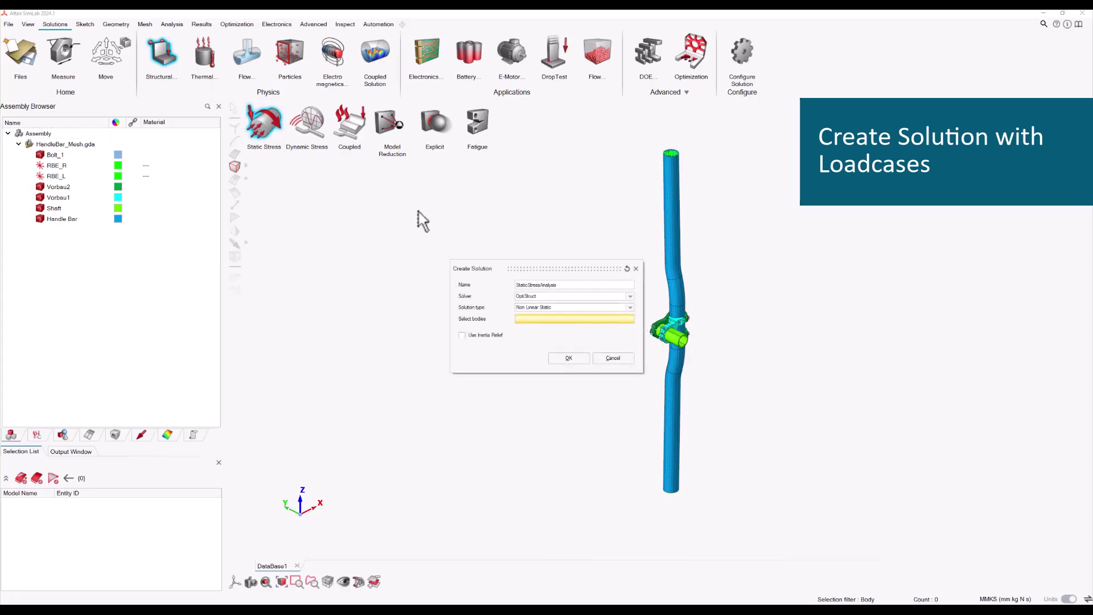
left_click_drag(519, 268, 405, 254)
left_click_drag(619, 129, 747, 542)
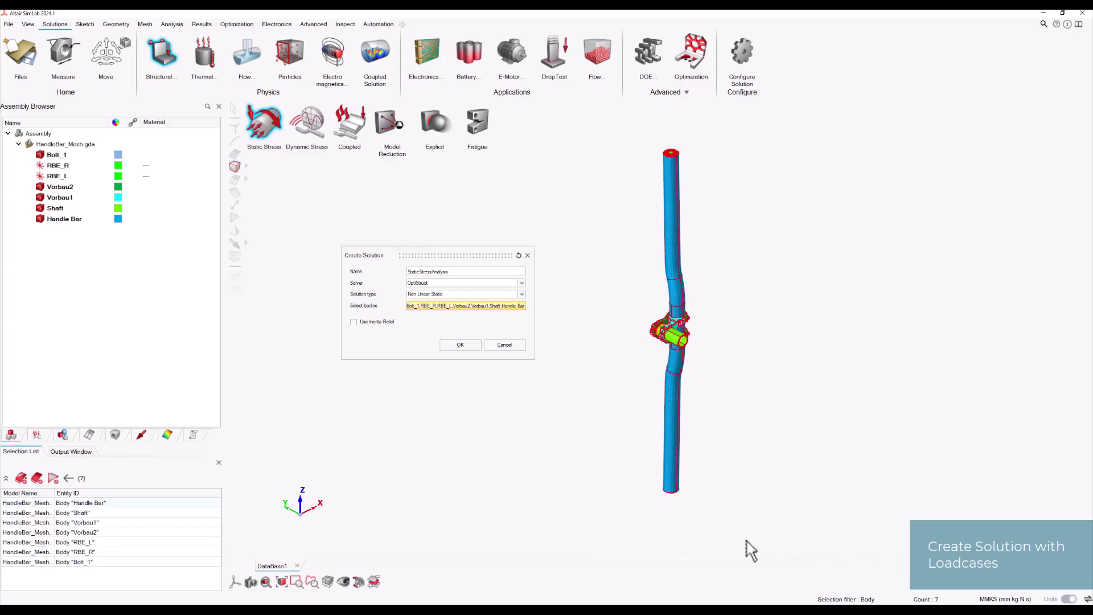
left_click(457, 343)
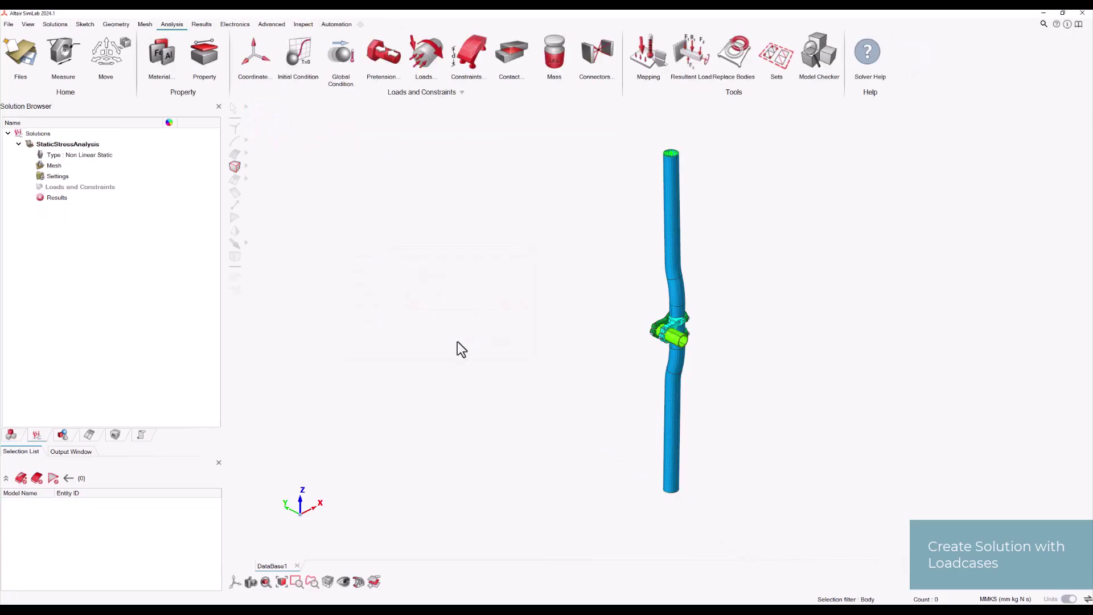
- Define StaticStressAnalysis using load cases and add a second load case
left_click(95, 146)
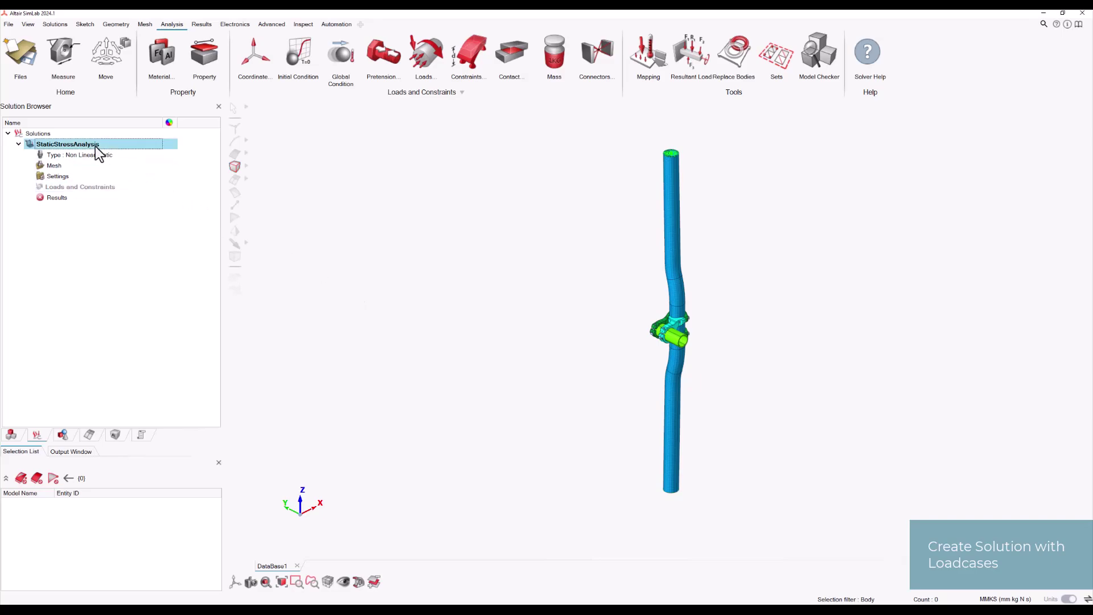
right_click(94, 146)
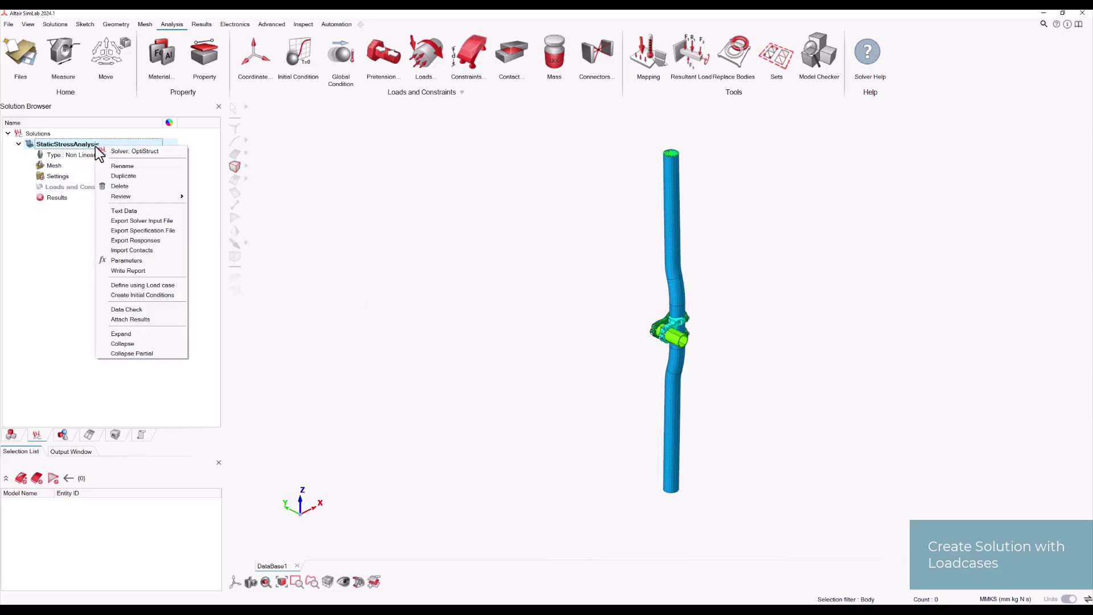
left_click(152, 287)
left_click(76, 189)
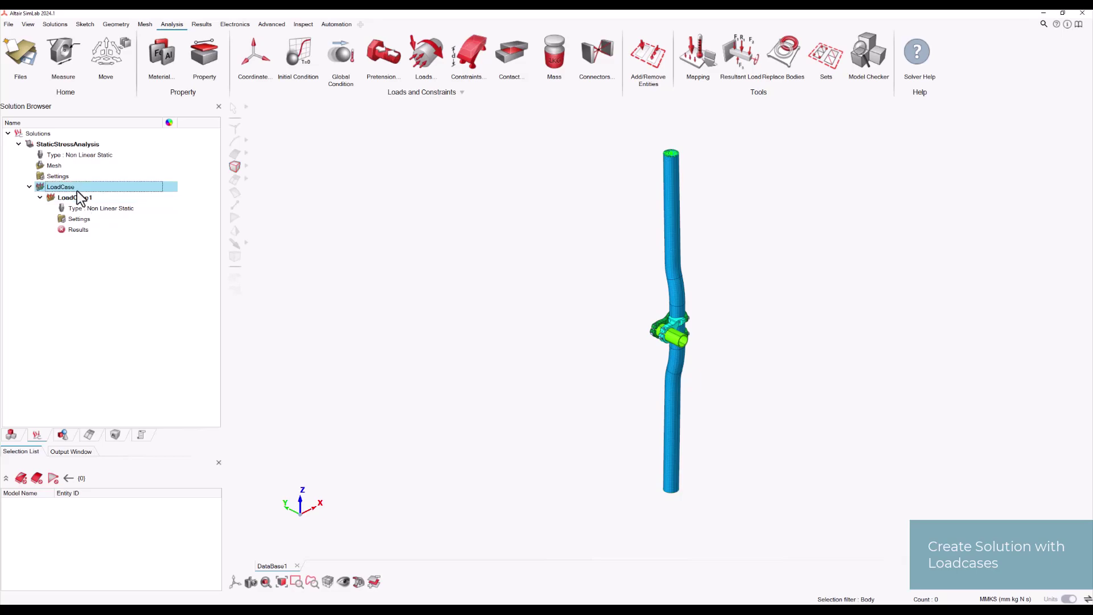
right_click(81, 199)
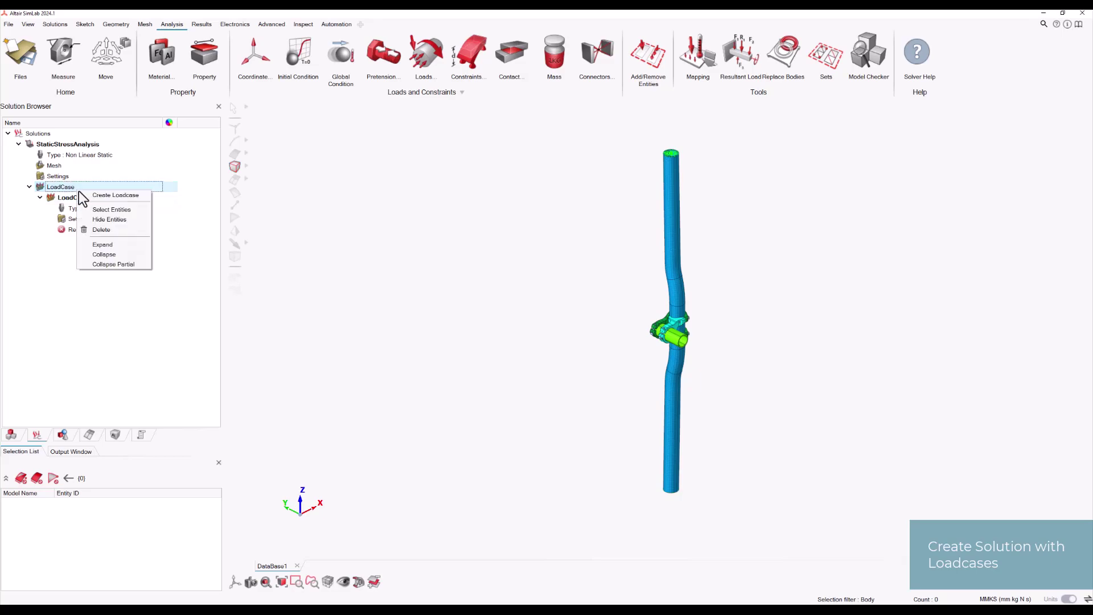
left_click(87, 194)
- Rename LoadCase1 to 'Pretension' and LoadCase2 to 'Loading'
left_click(91, 197)
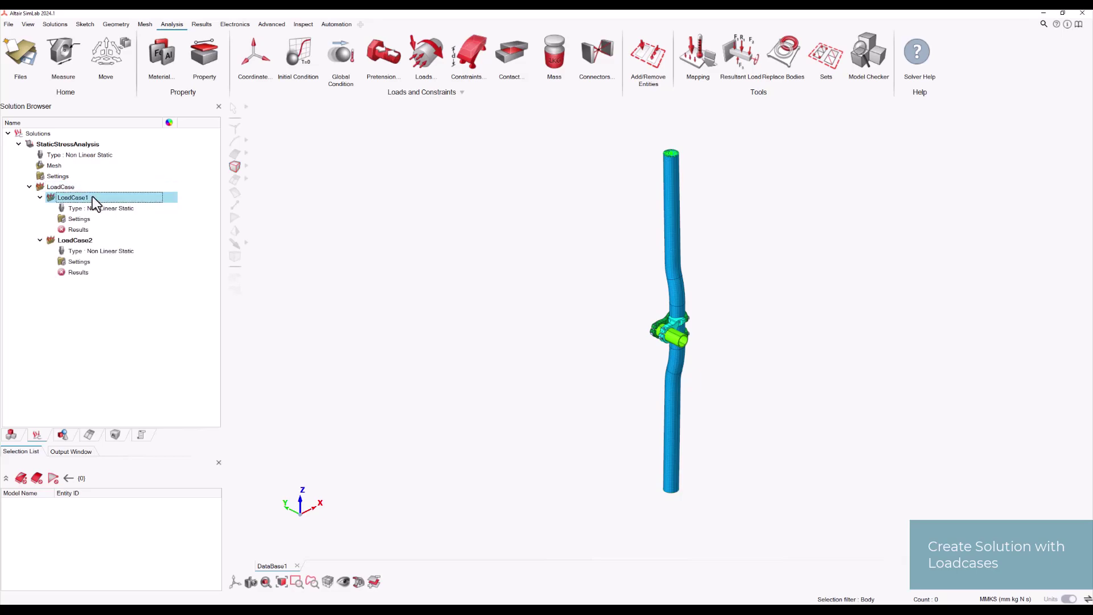
right_click(92, 196)
left_click(111, 207)
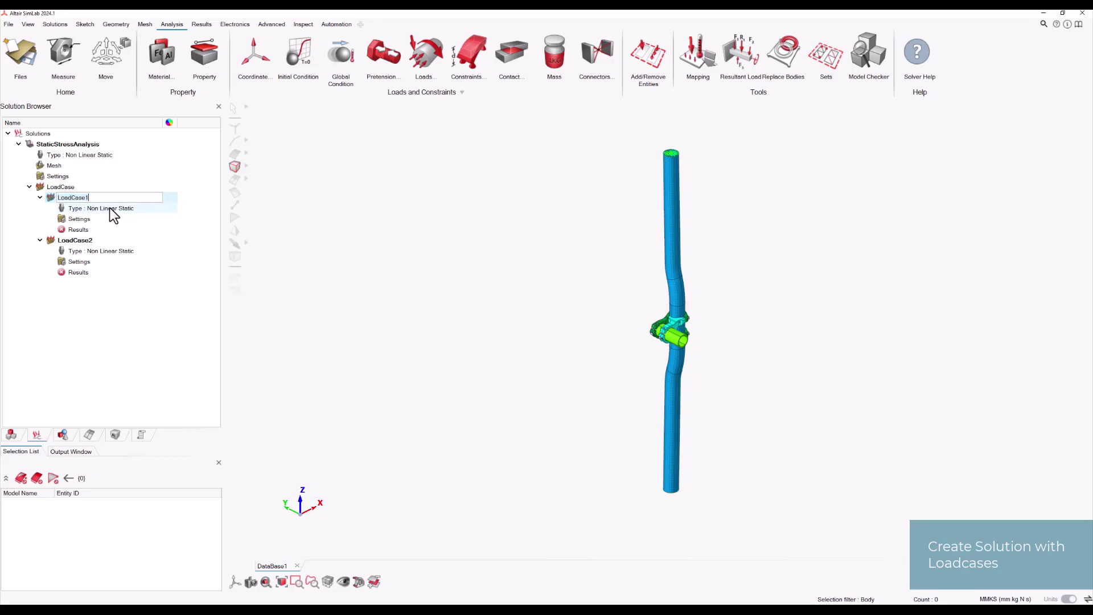
key("BackSpace")
type("Pretension")
left_click(112, 240)
right_click(113, 240)
left_click(120, 244)
type("Loading")
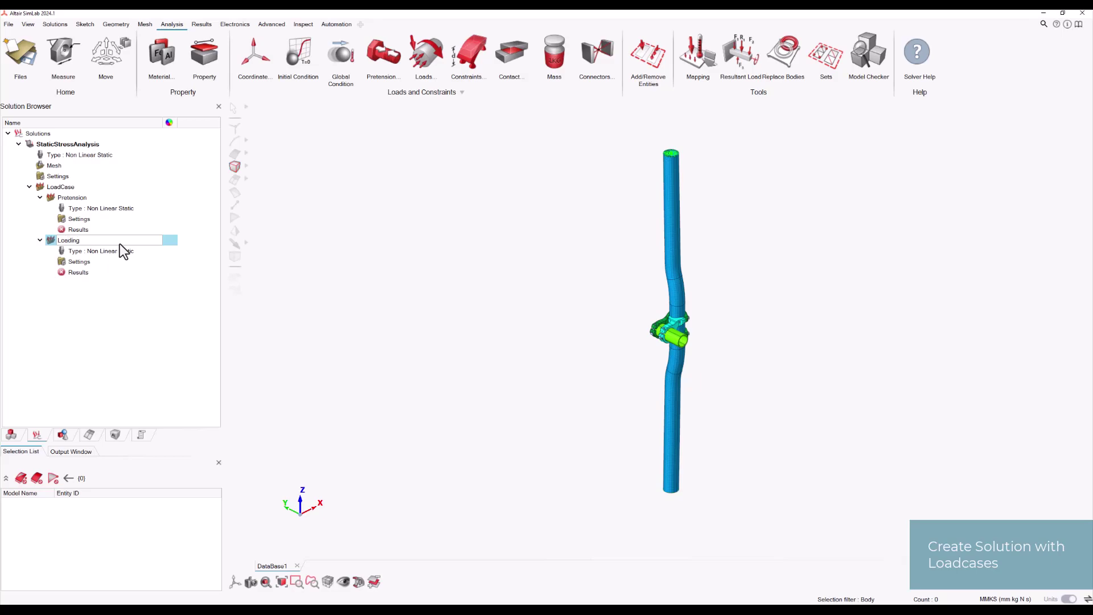
key("Return")
- Make Pretension the active load case
left_click(101, 199)
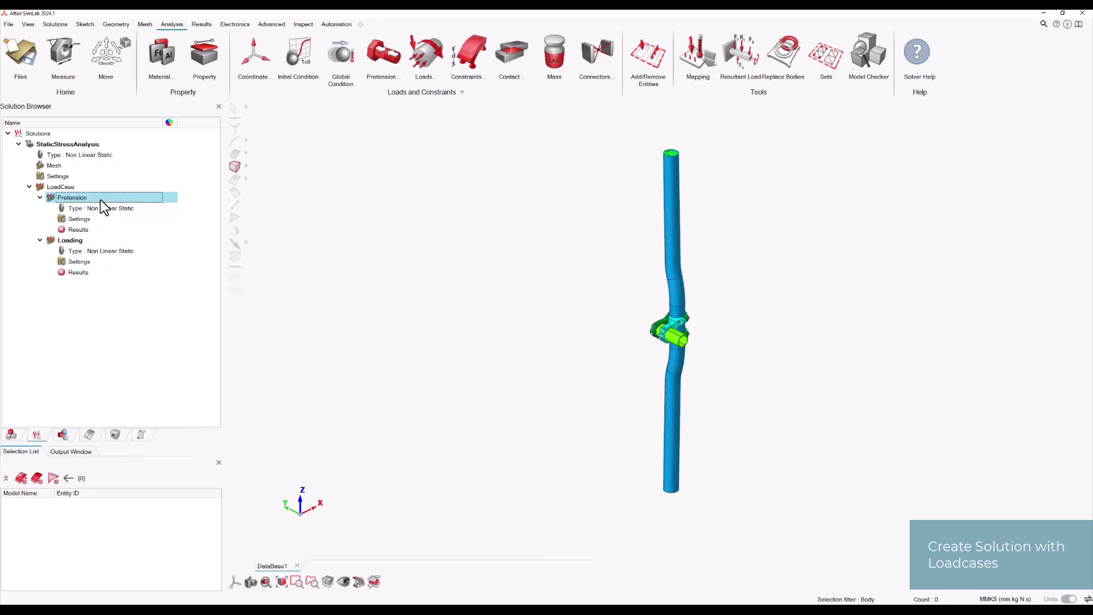
right_click(101, 199)
left_click(119, 206)
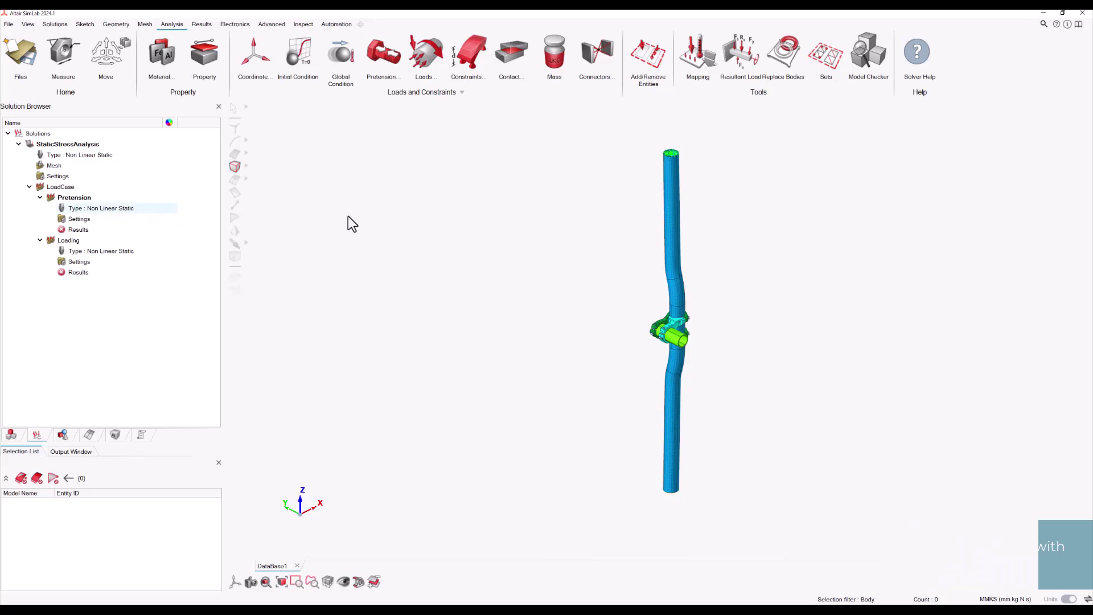
- Start an Auto Contact definition with Bolt_1 as the main body
left_click(507, 63)
left_click(499, 119)
left_click_drag(565, 178, 452, 172)
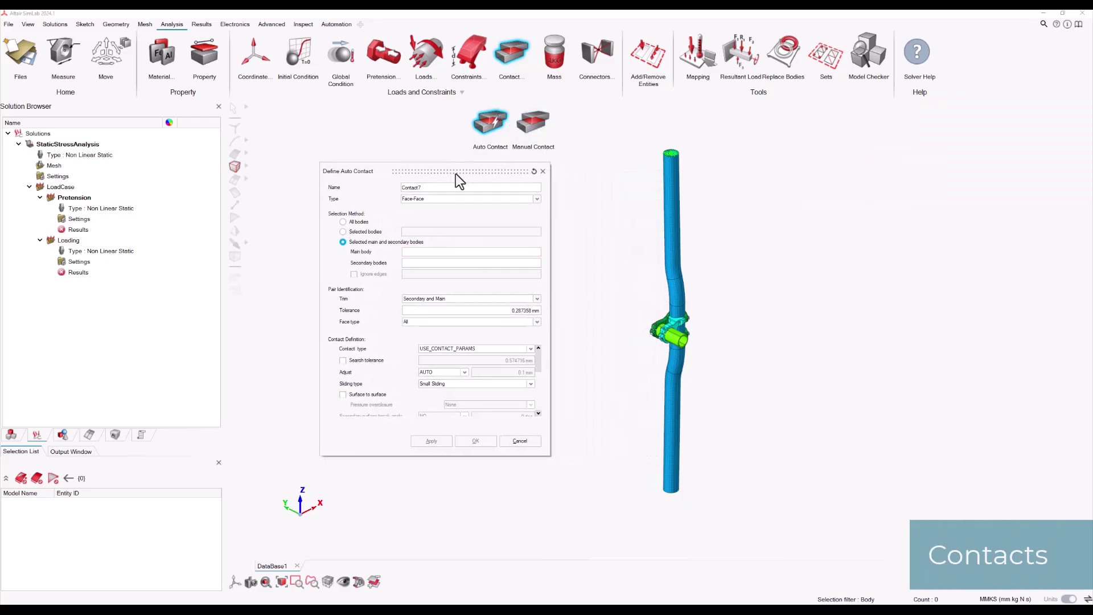
left_click(11, 436)
middle_click_drag(683, 398, 633, 341)
scroll(634, 341, "up", 10)
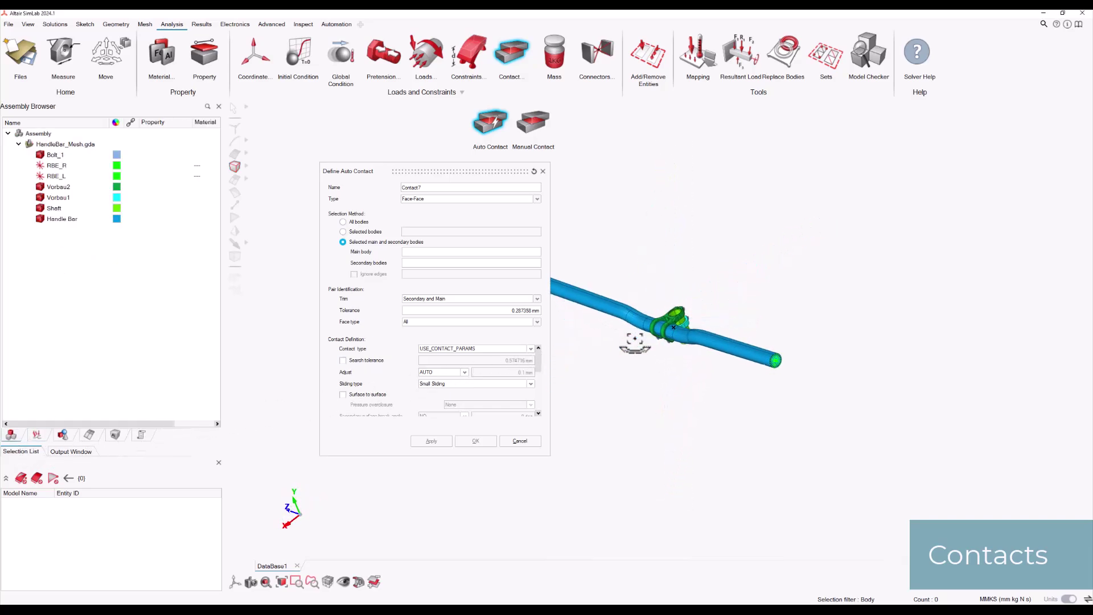
scroll(683, 355, "up", 3)
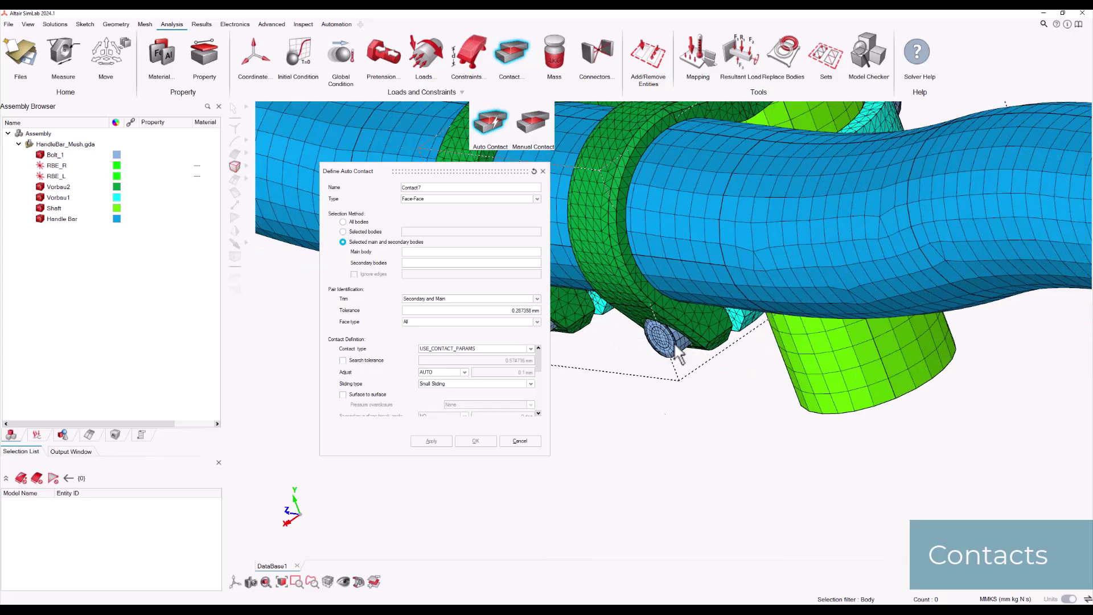
left_click(678, 353)
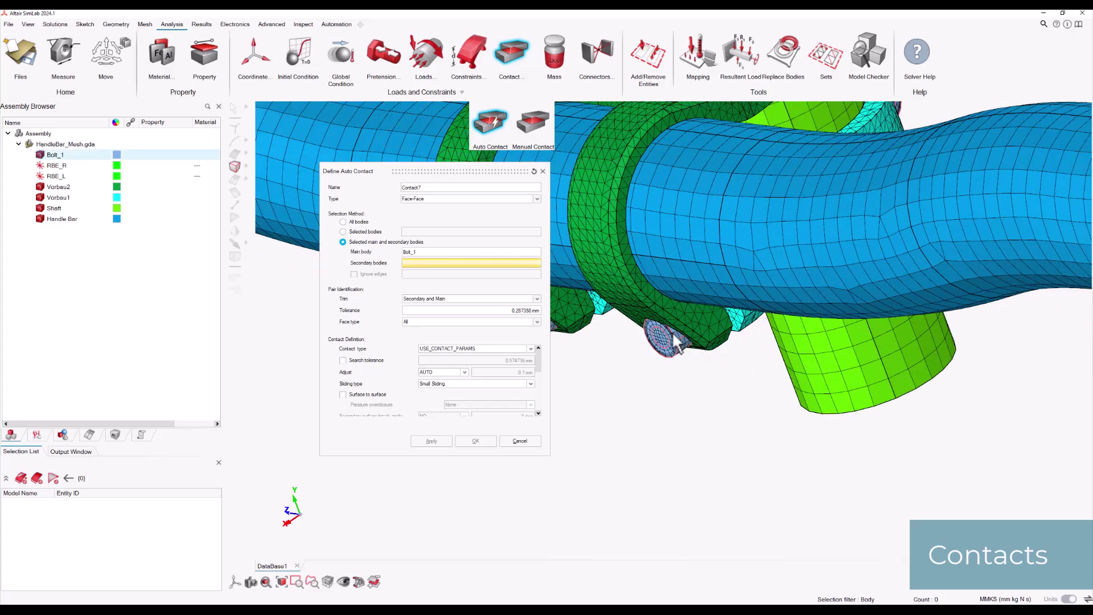
- Add Vorbau2 and Vorbau1 as the secondary bodies
scroll(665, 298, "down", 10)
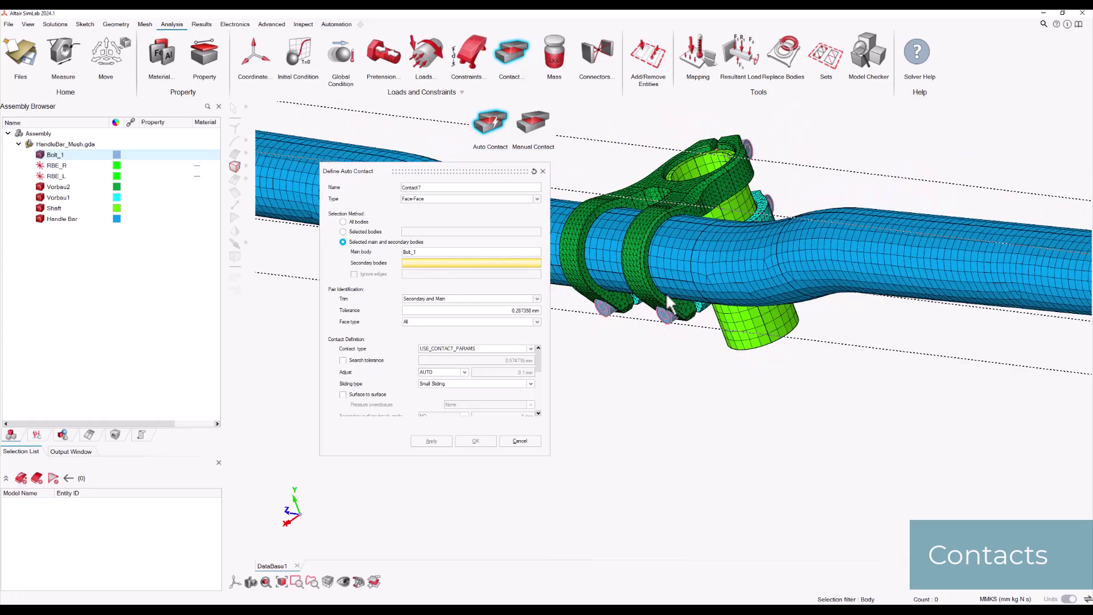
middle_click_drag(678, 318, 662, 281)
left_click(804, 223)
left_click(795, 284)
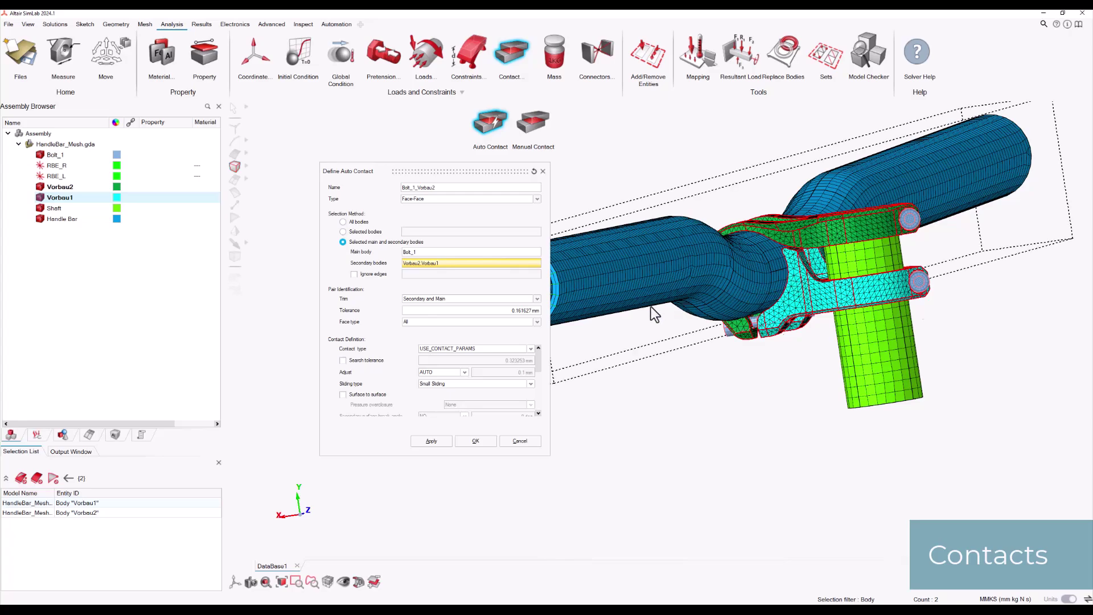
- Set the contact type to FREEZE, create the contacts, and view the solution tree
left_click(462, 349)
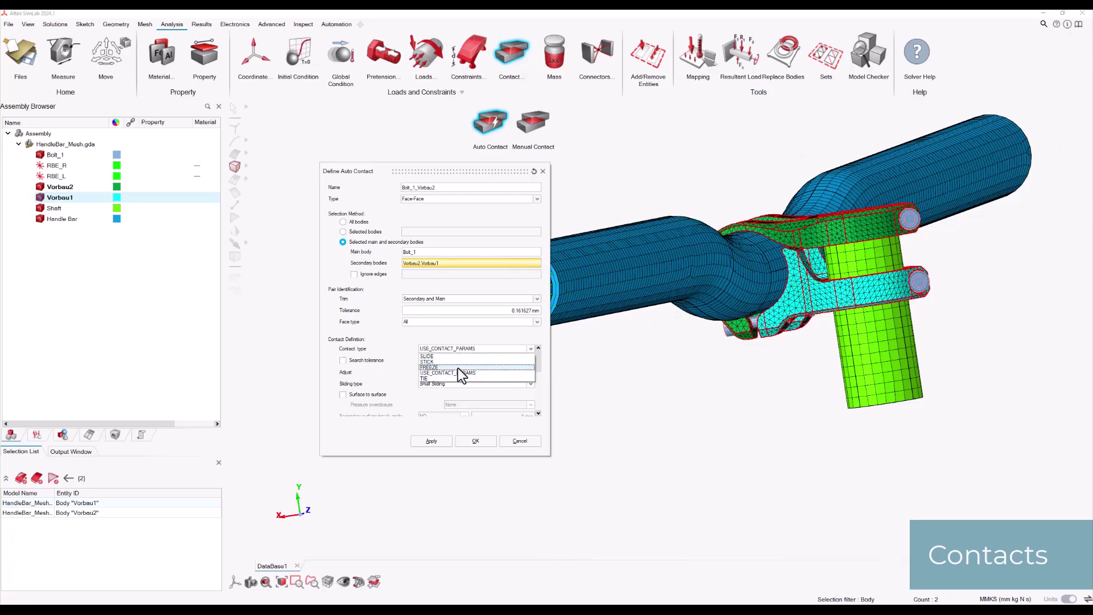
left_click(457, 368)
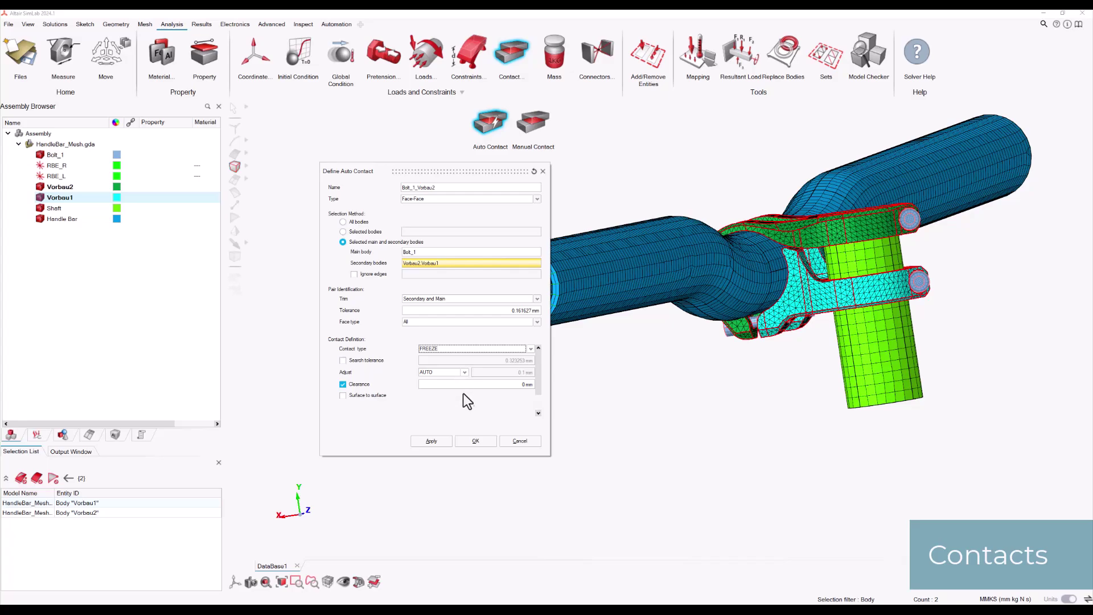
left_click(474, 442)
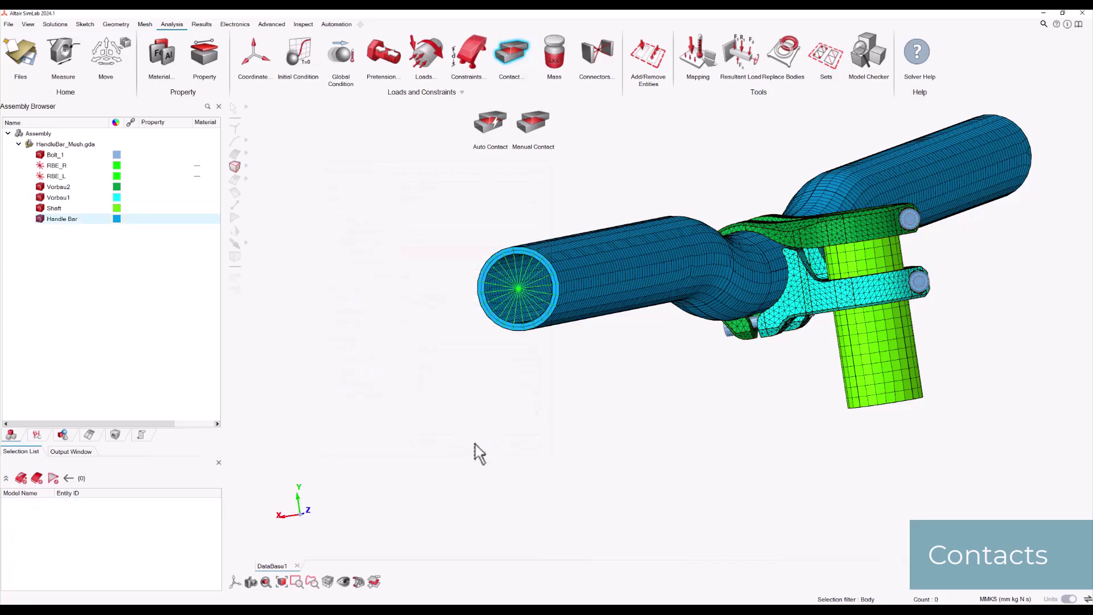
left_click(37, 435)
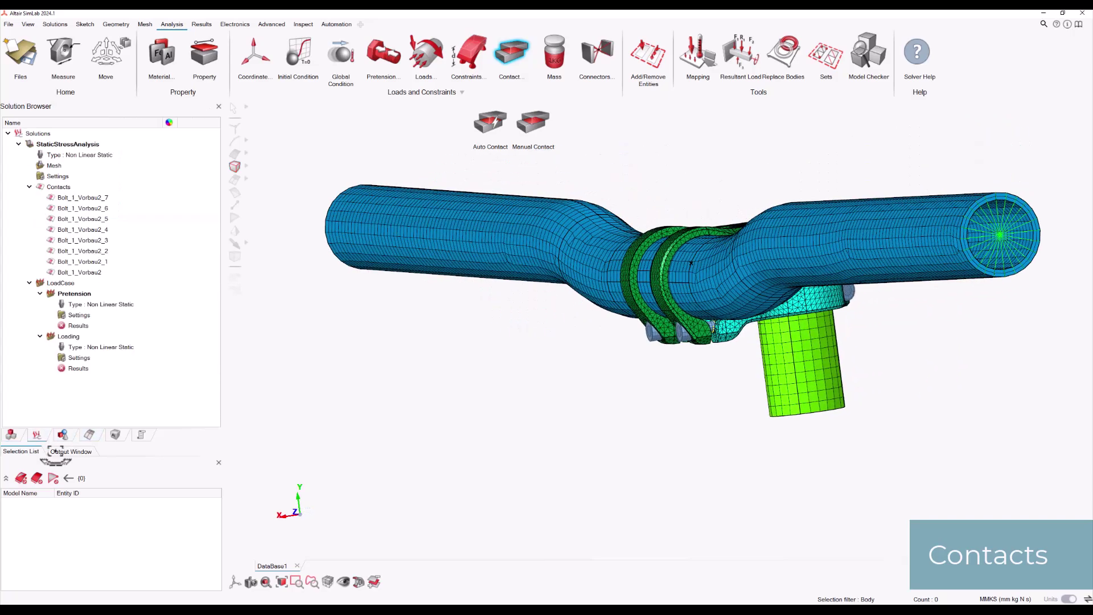
- Open the Contacts overview table, sized to show all eight contacts
right_click(60, 186)
left_click(74, 192)
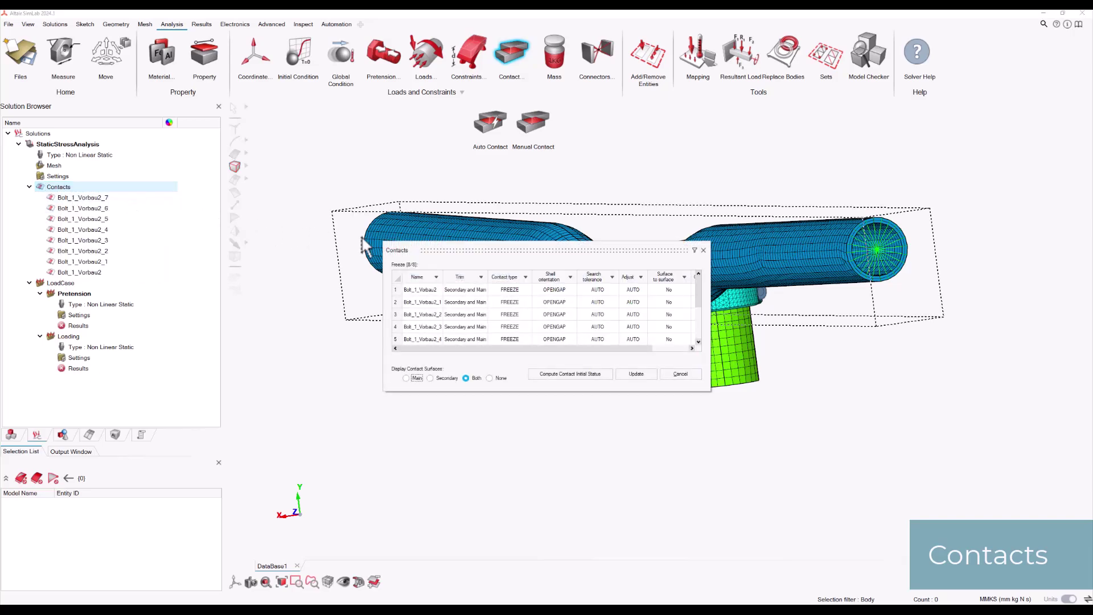
left_click_drag(469, 251, 144, 141)
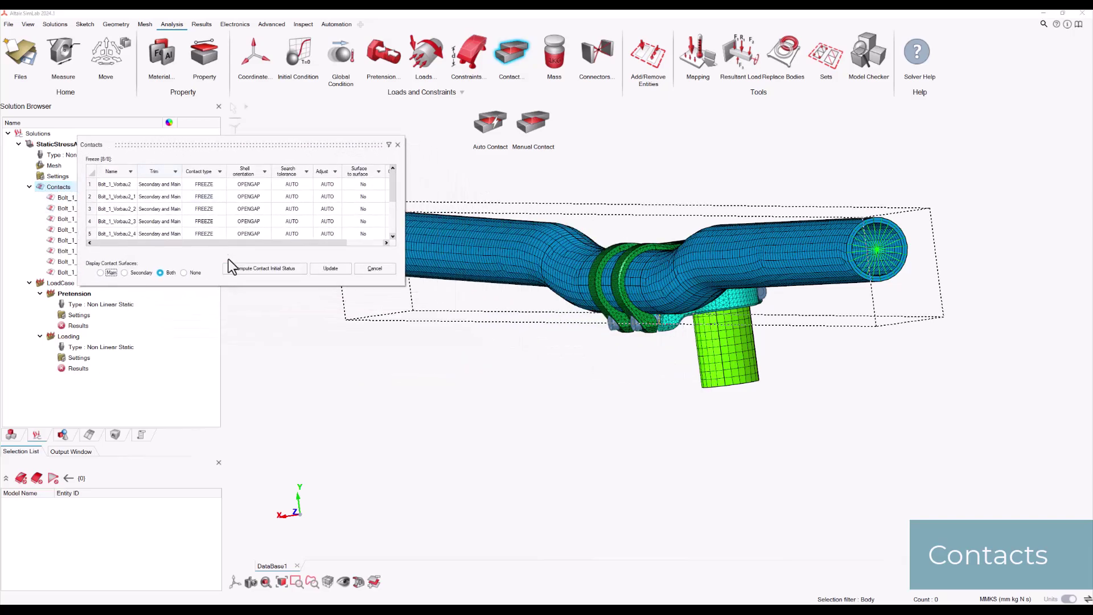
left_click_drag(243, 284, 244, 357)
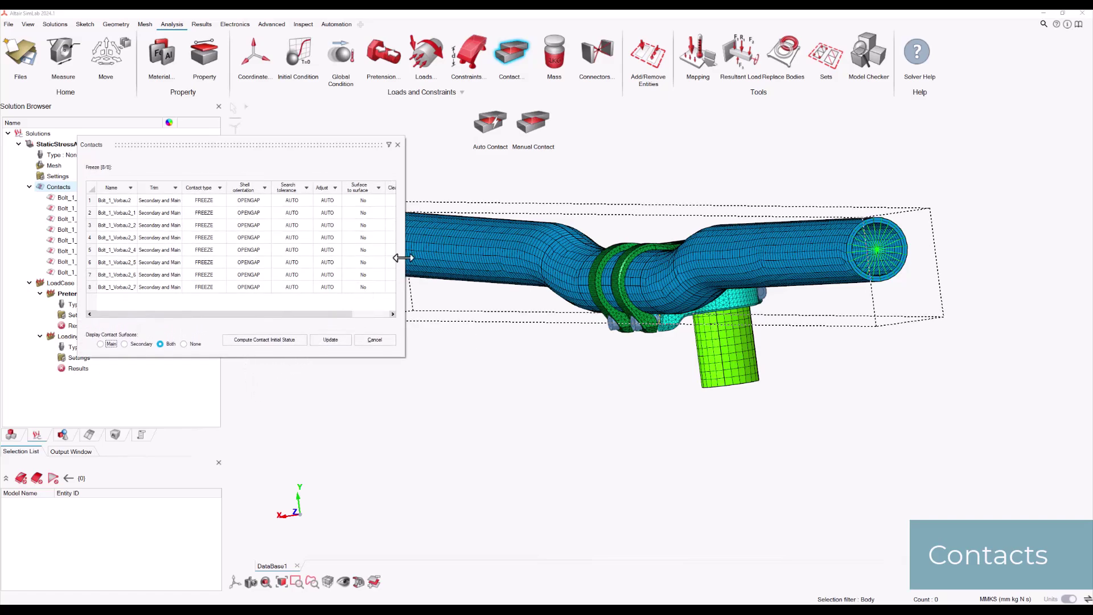
left_click_drag(404, 258, 387, 258)
- Preview each Bolt_1_Vorbau2 contact on the model, then orbit to an angled view
left_click(107, 200)
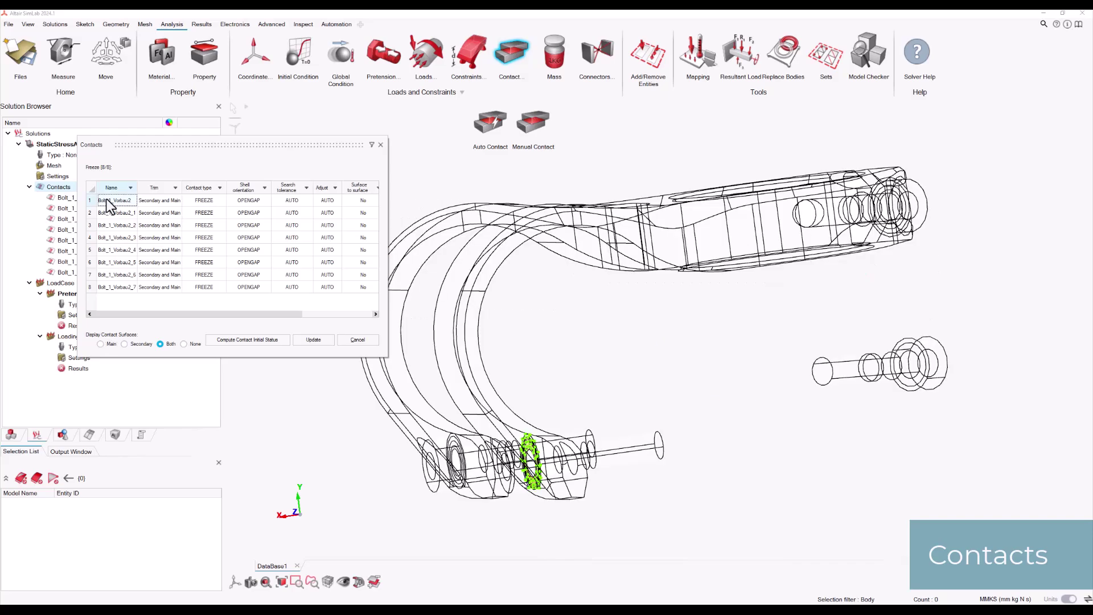
left_click(110, 212)
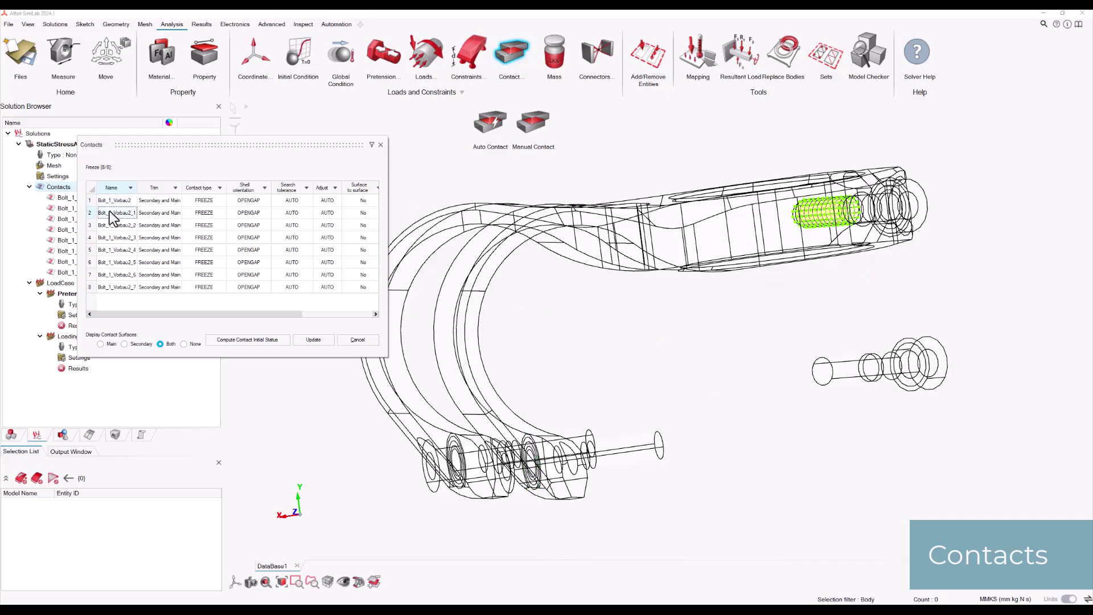
left_click(109, 225)
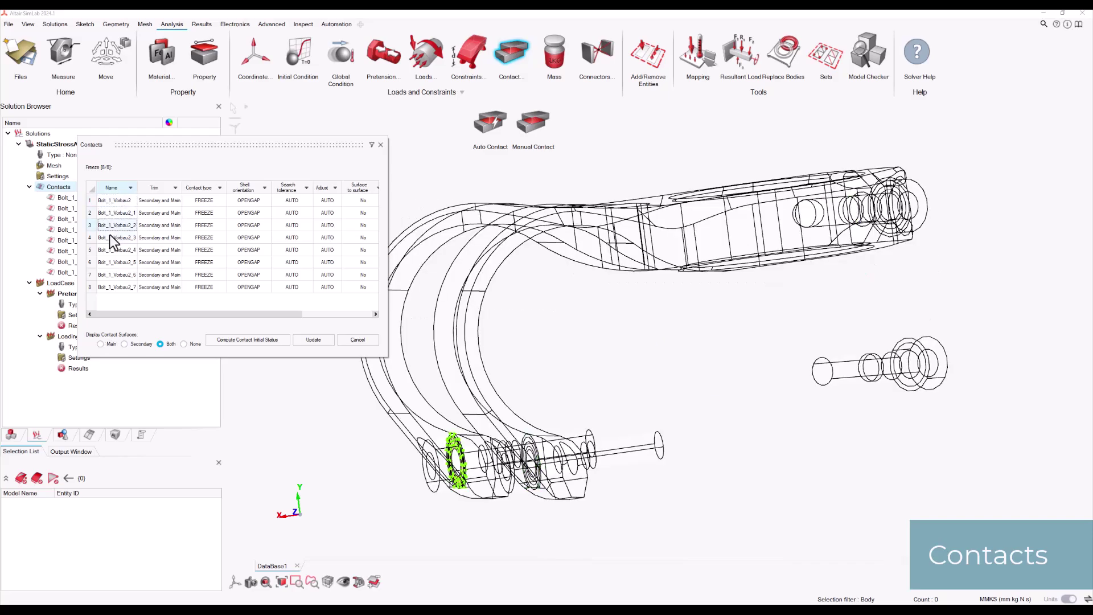
left_click(110, 237)
left_click(111, 251)
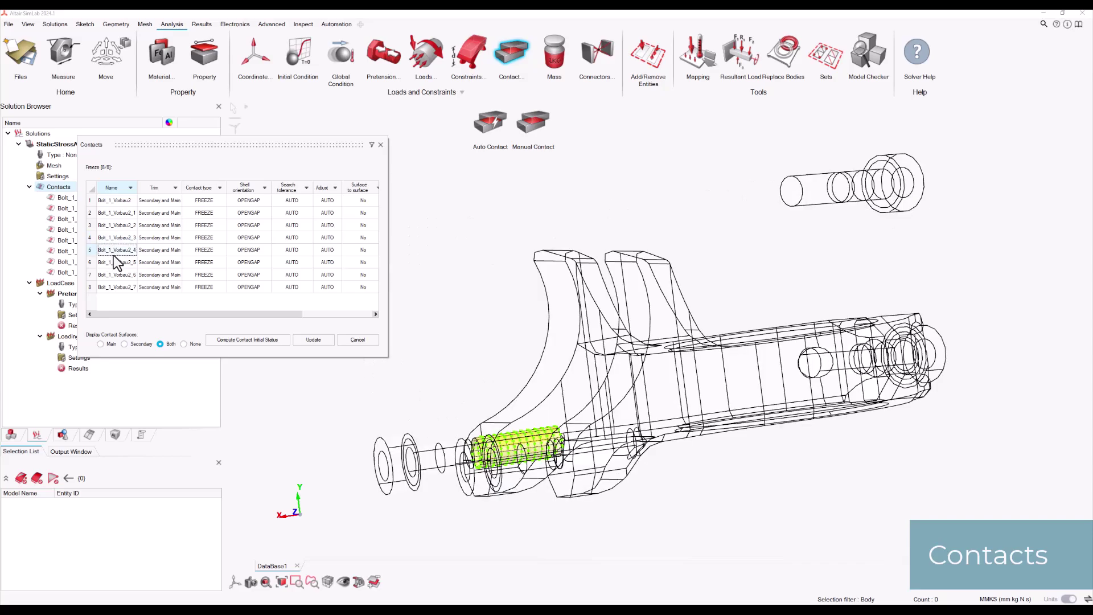
left_click(115, 261)
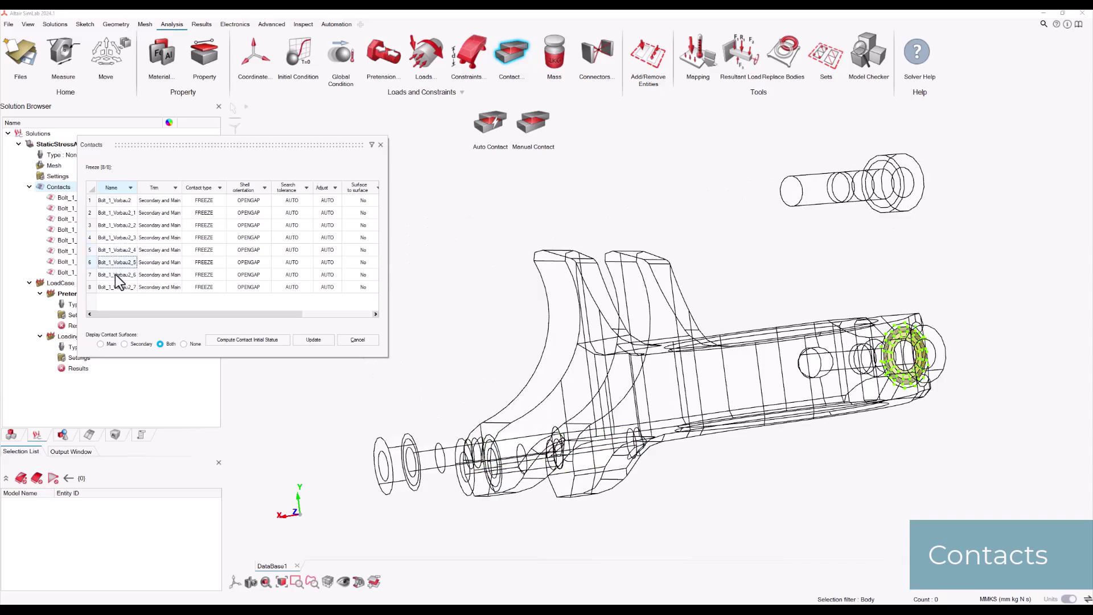
left_click(116, 288)
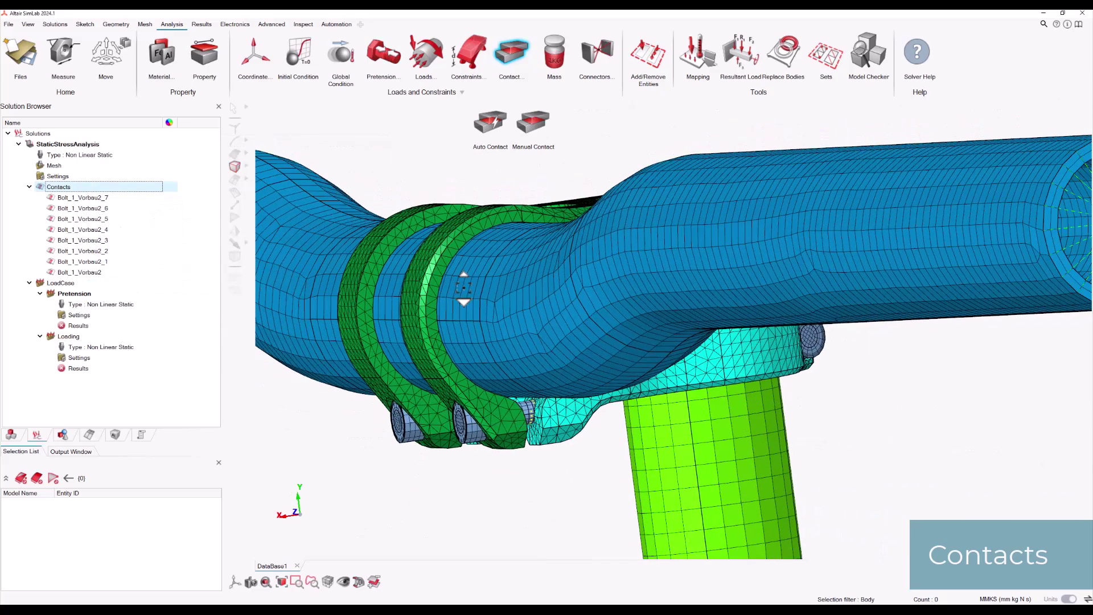
scroll(464, 287, "down", 10)
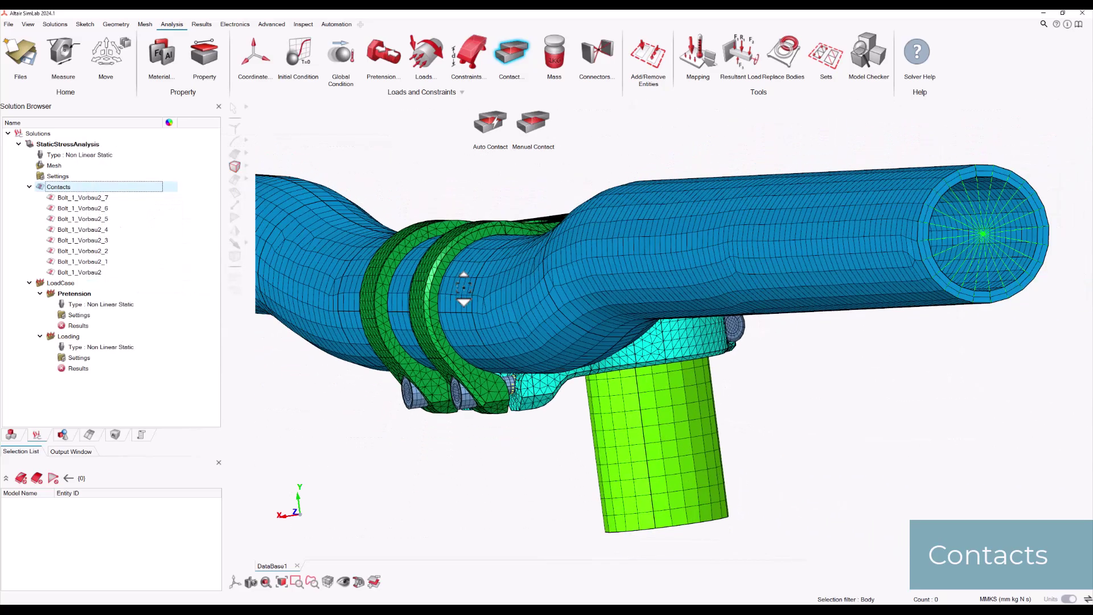
middle_click_drag(446, 270, 480, 163)
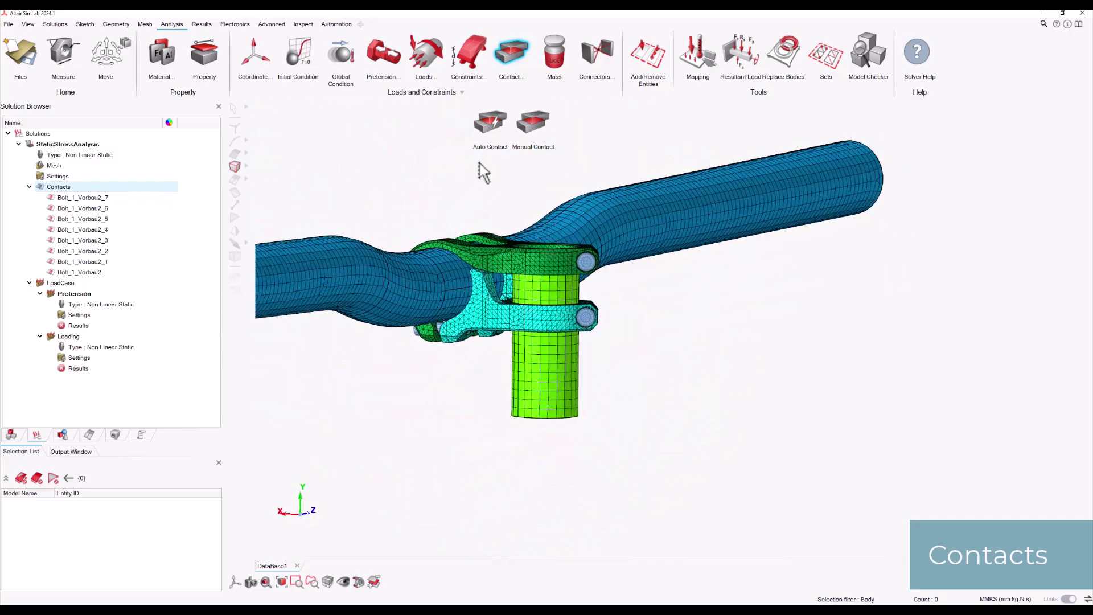
- Create USE_CONTACT_PARAMS contacts, friction 0.3, between Shaft and Vorbau2, Vorbau1
left_click(486, 135)
left_click_drag(547, 174, 322, 138)
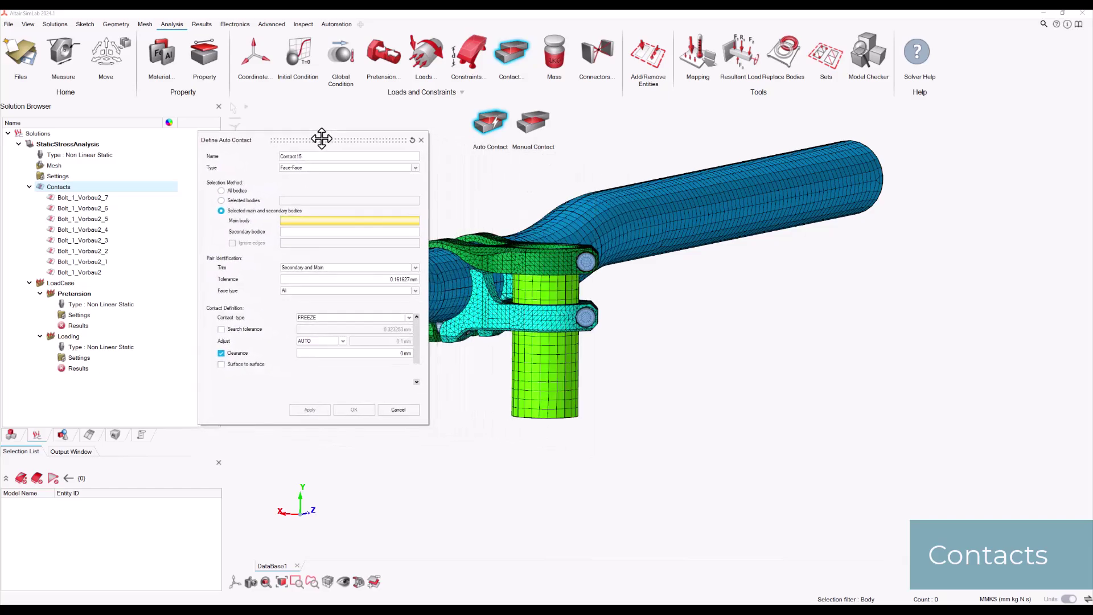
left_click(531, 377)
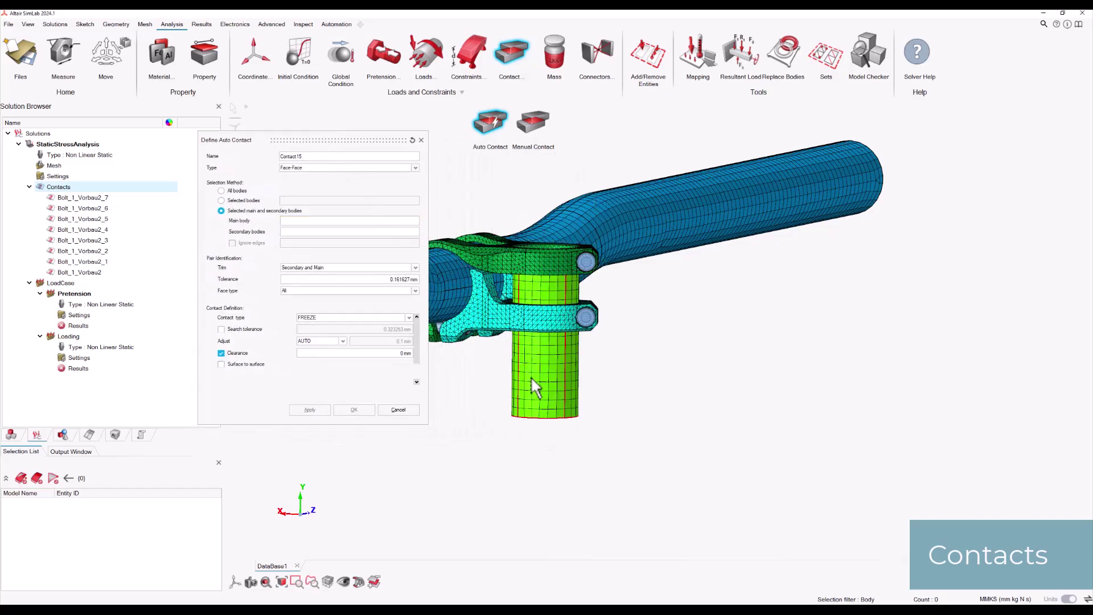
left_click(527, 259)
left_click(531, 312)
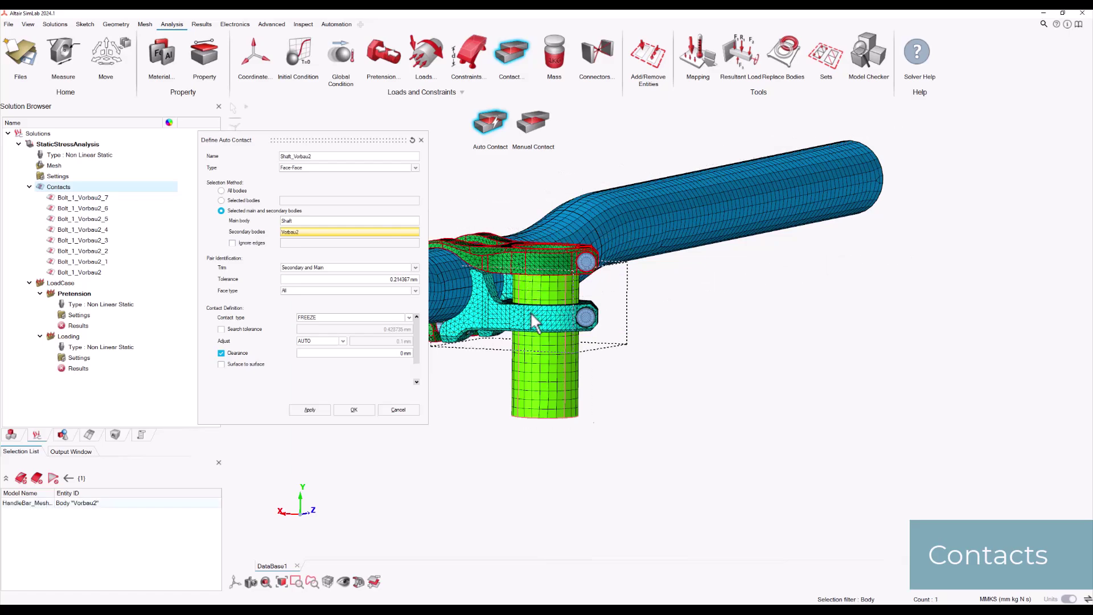
left_click(354, 320)
left_click(354, 341)
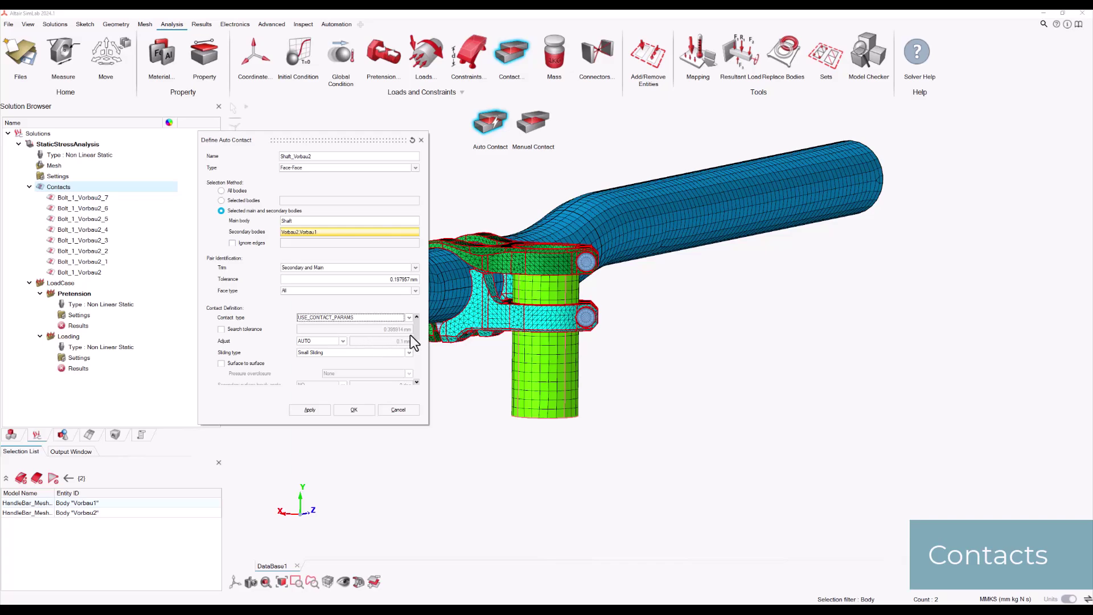
left_click_drag(418, 334, 418, 361)
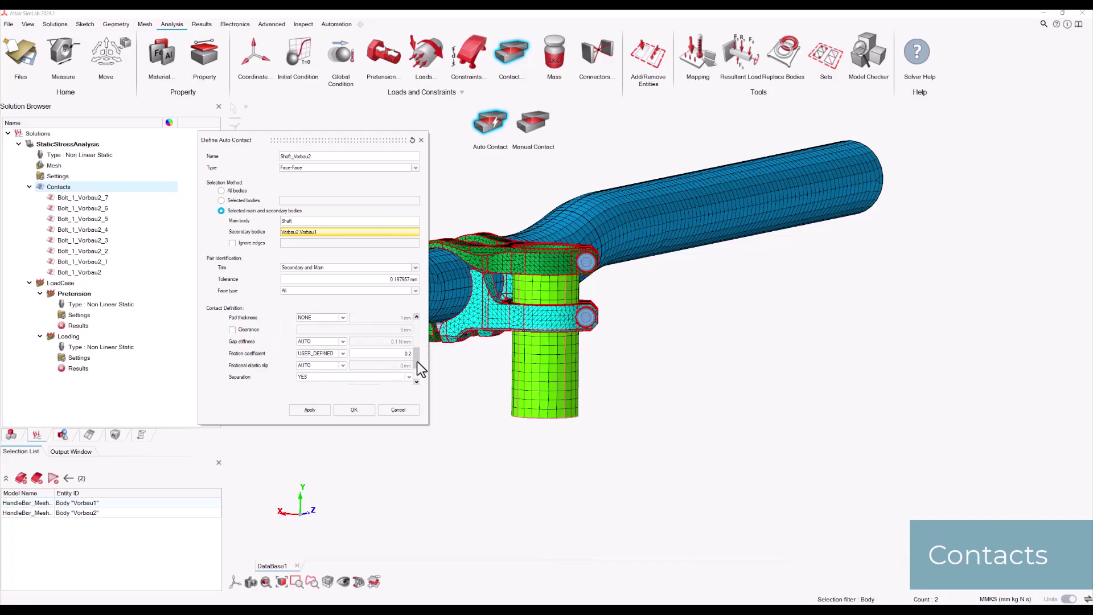
double_click(403, 354)
left_click_drag(415, 354, 415, 370)
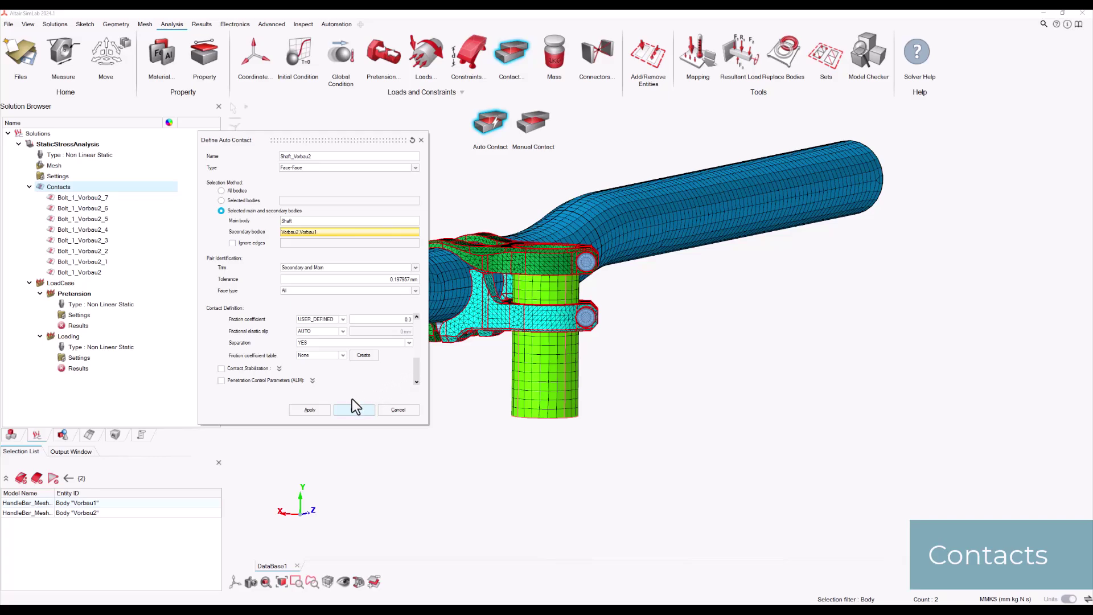
left_click(323, 411)
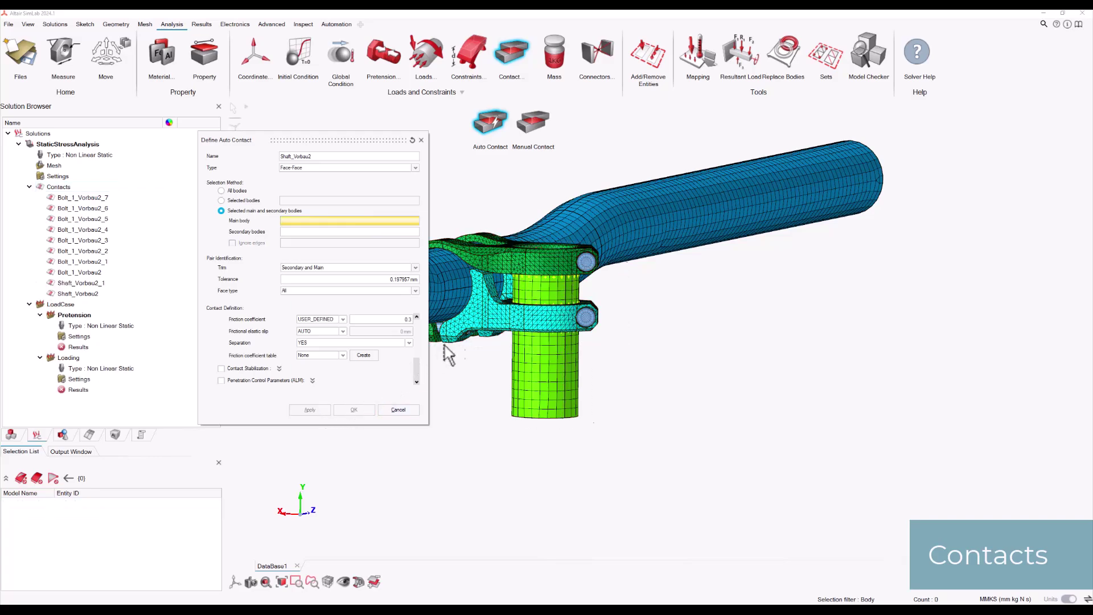
- Create the same frictional contacts between Handle Bar and Vorbau2, Vorbau1
left_click(663, 224)
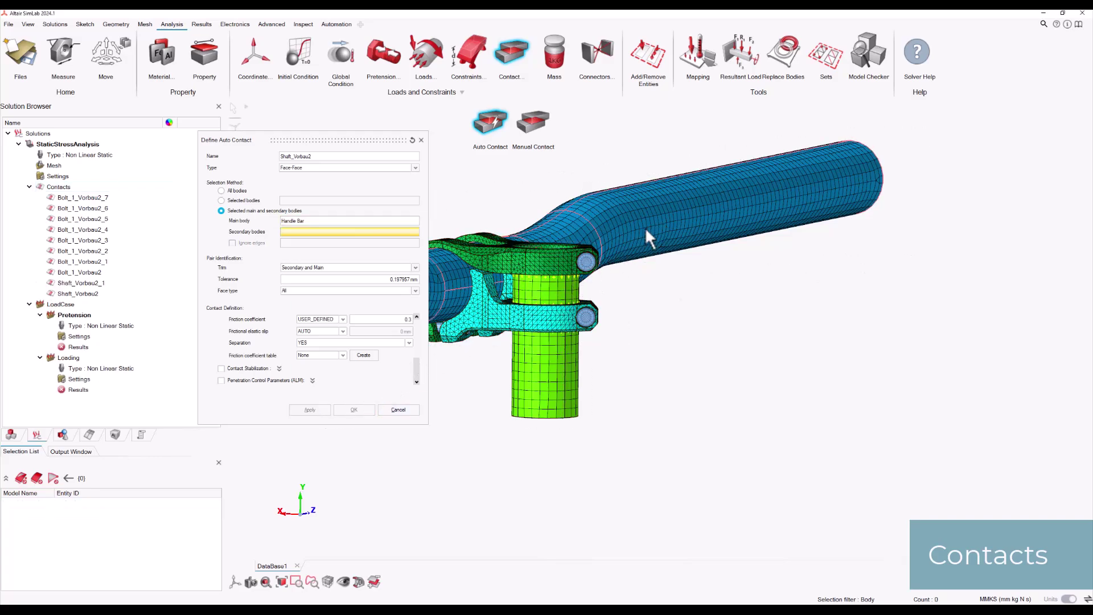
left_click(560, 261)
left_click(543, 319)
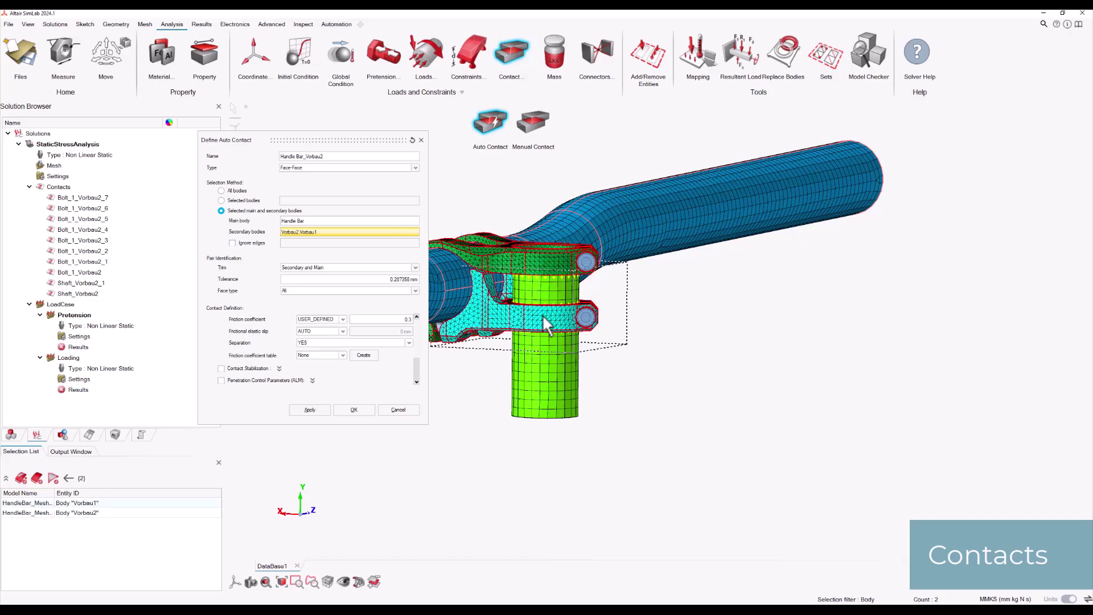
left_click(363, 411)
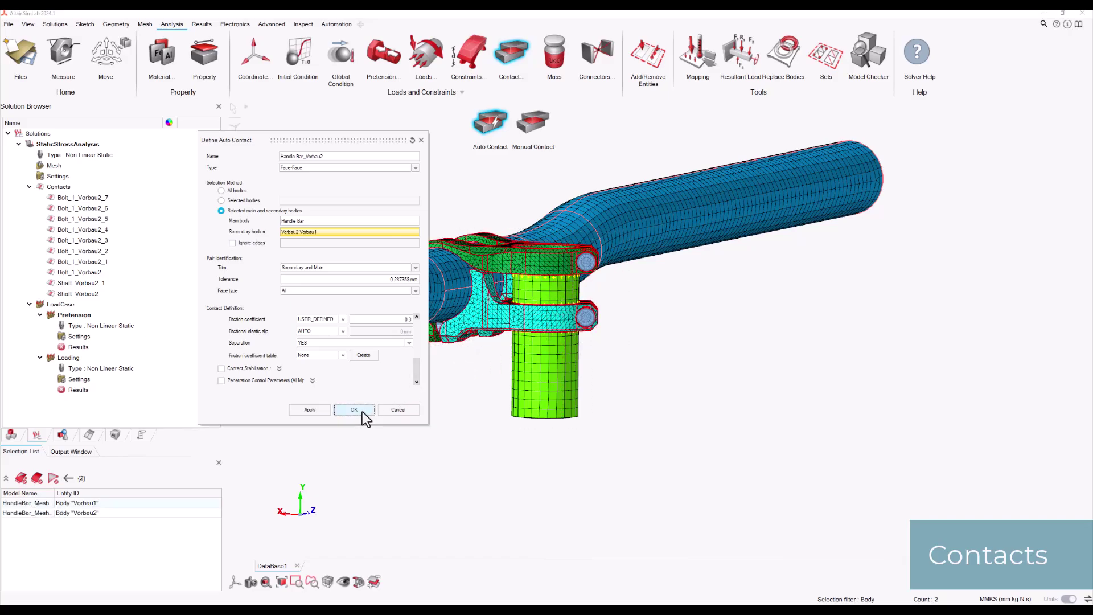
scroll(497, 316, "down", 3)
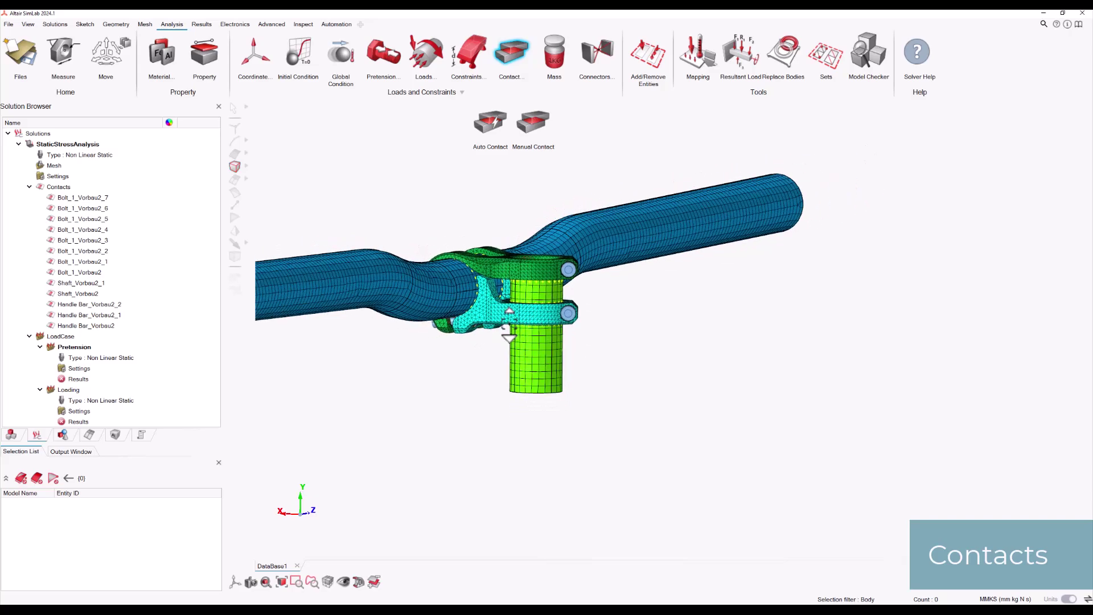
middle_click_drag(497, 316, 411, 295)
- Open the contacts overview showing the common-parameter contacts group
left_click(67, 188)
right_click(70, 190)
left_click(77, 190)
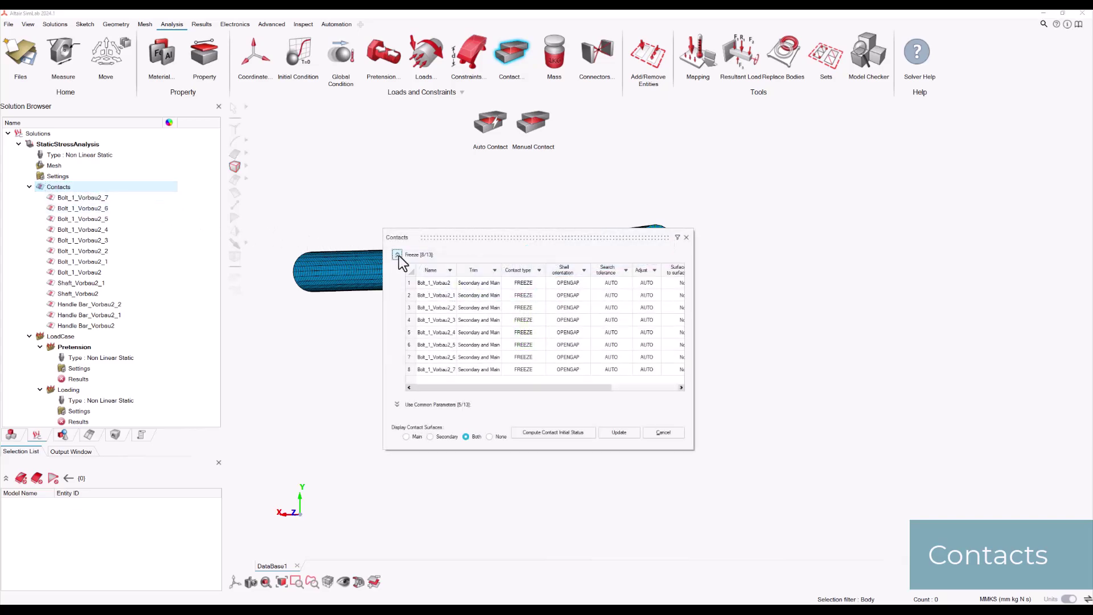
left_click(398, 255)
left_click(398, 275)
left_click_drag(512, 237, 197, 169)
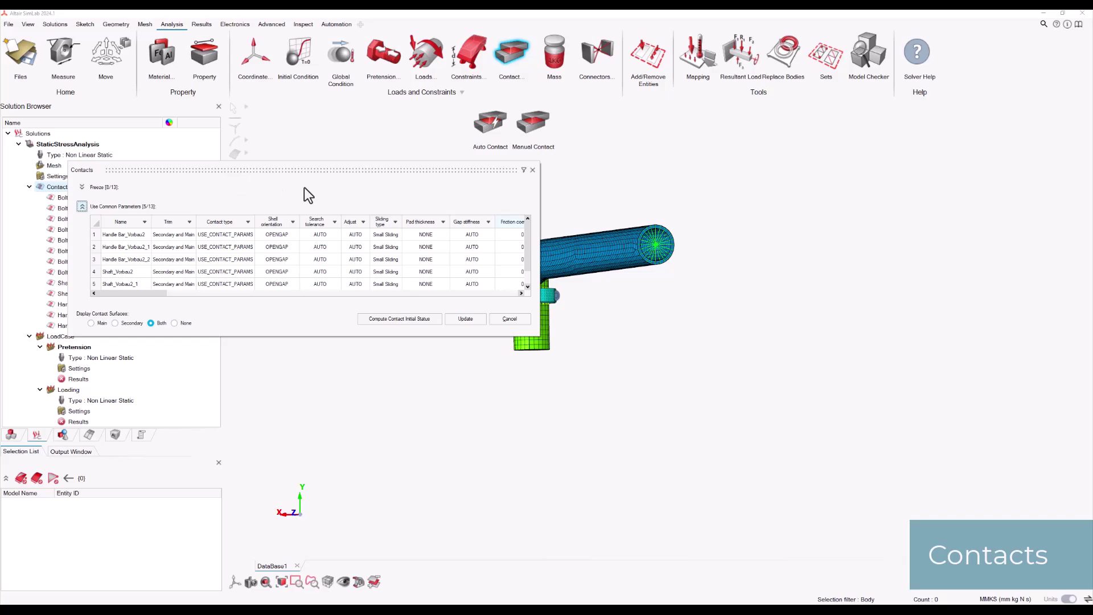
left_click_drag(539, 223, 286, 224)
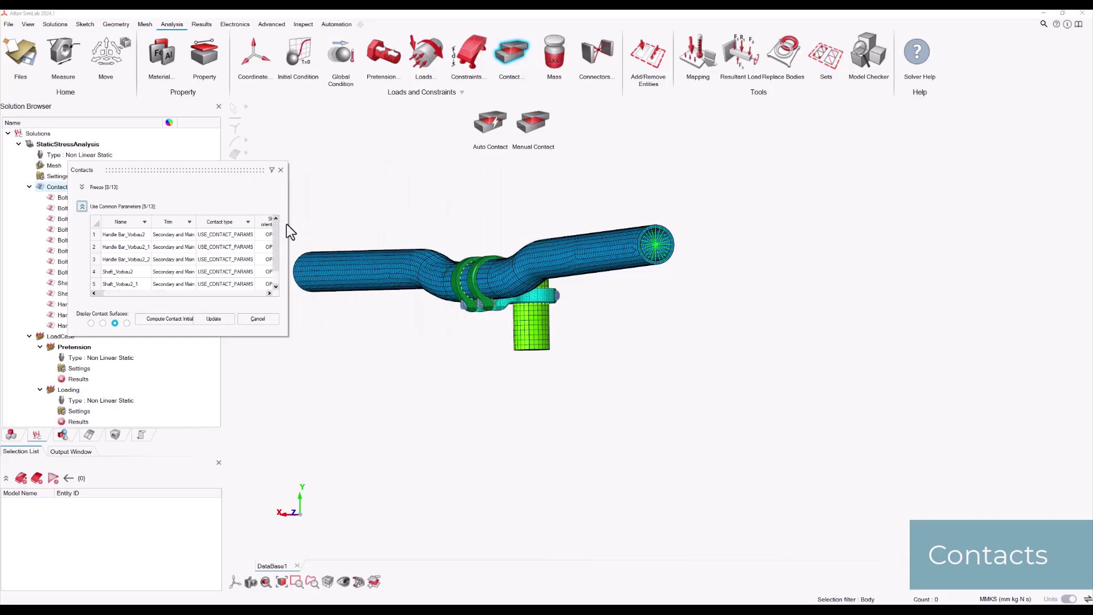
- Preview the three Handle Bar_Vorbau2 and two Shaft_Vorbau2 contacts, then close the overview
left_click(130, 236)
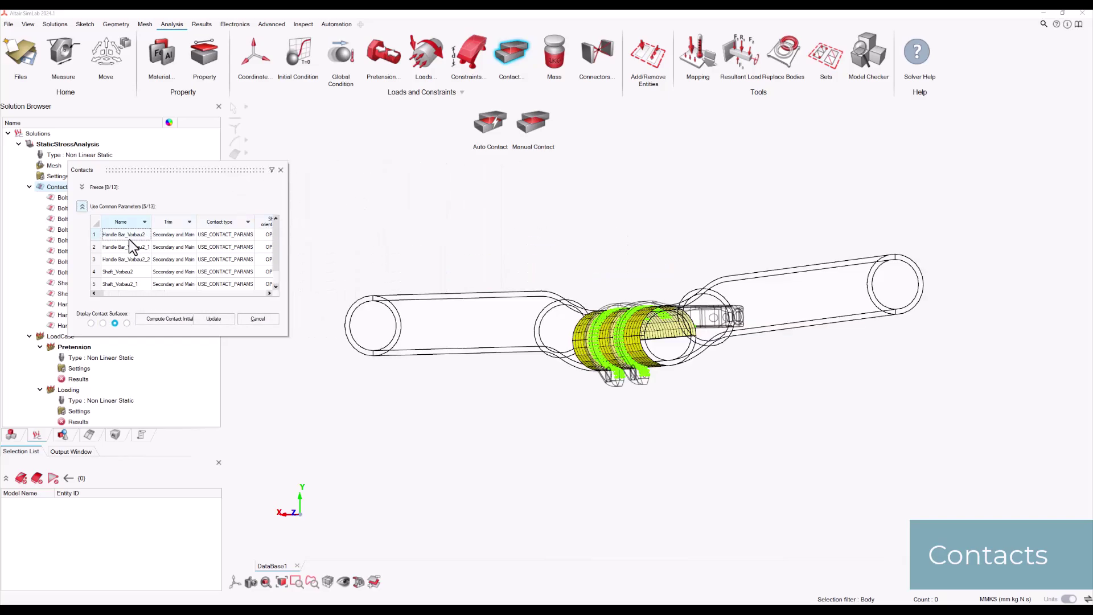
left_click(129, 247)
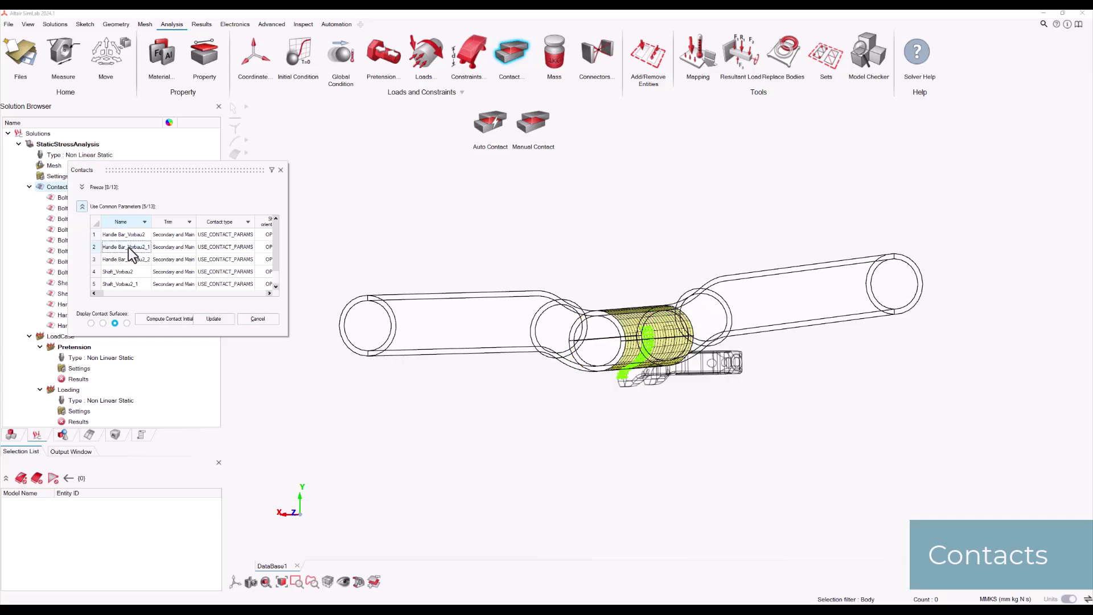
left_click(128, 260)
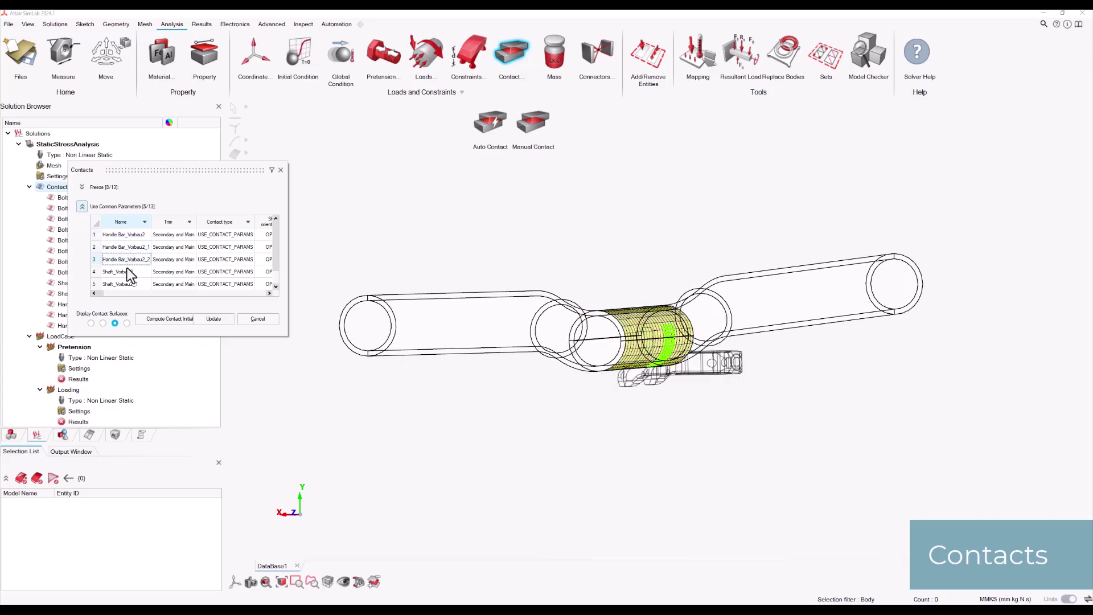
left_click(127, 272)
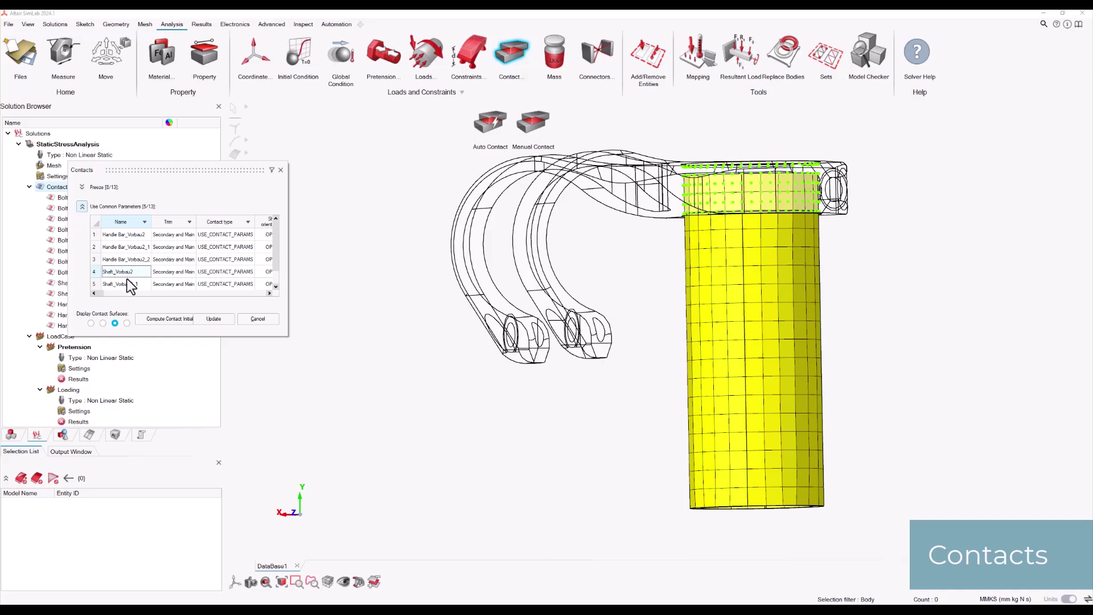
left_click(128, 283)
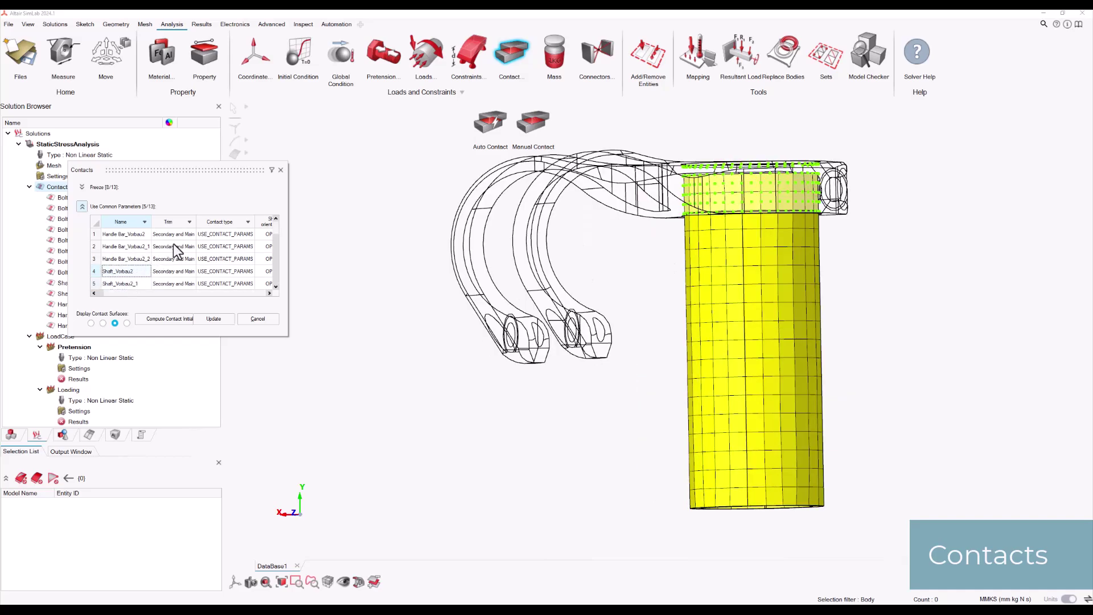
left_click(281, 170)
- Make the whole HandleBar_Mesh.gda assembly transparent
scroll(449, 290, "down", 5)
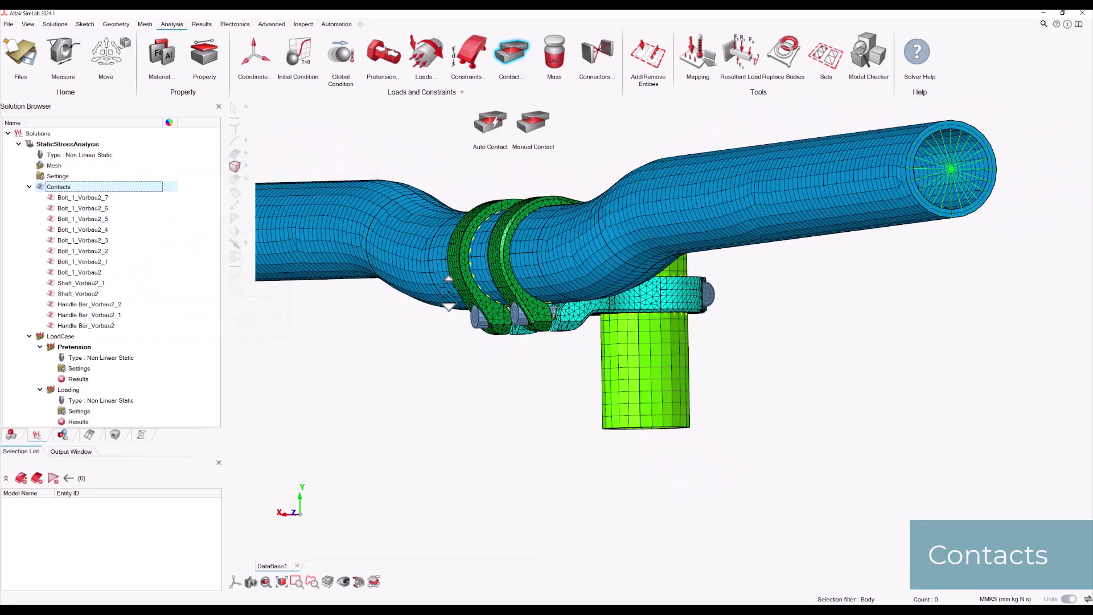
middle_click_drag(422, 284, 455, 262)
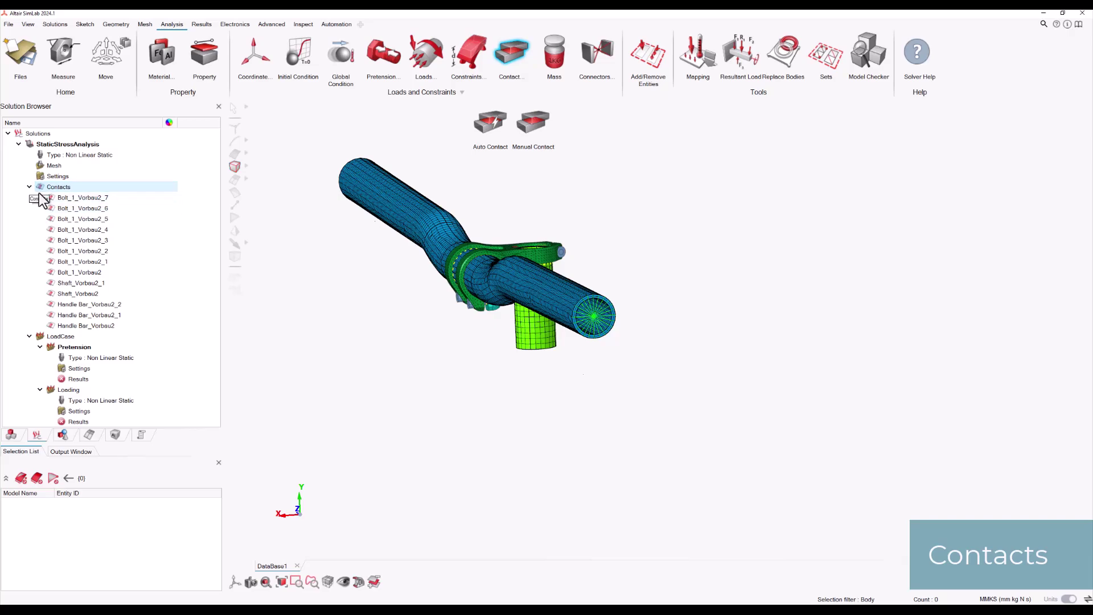
left_click(11, 436)
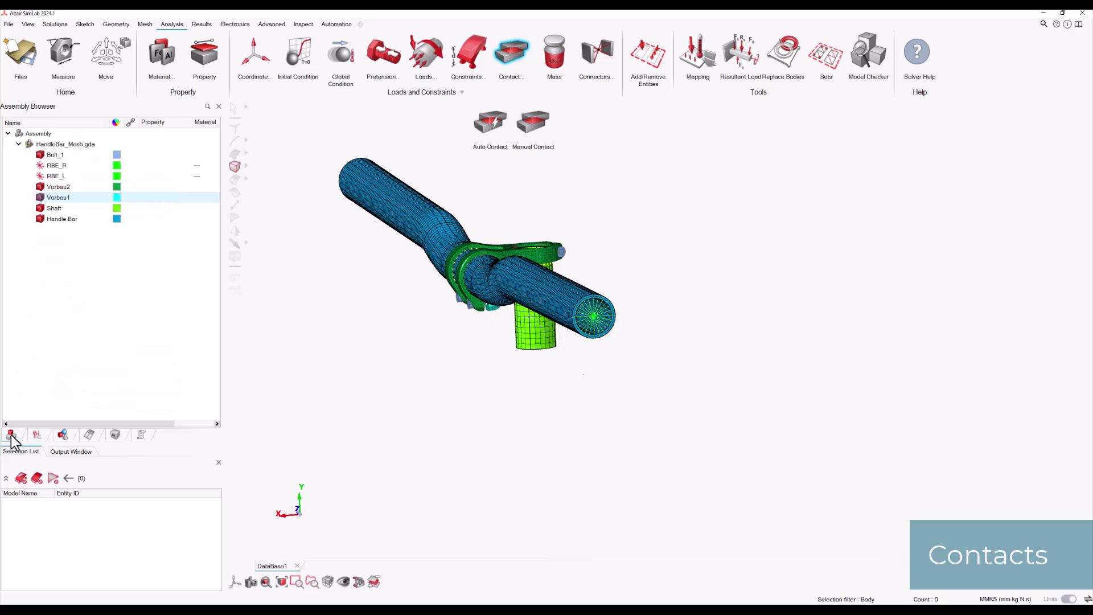
left_click(42, 146)
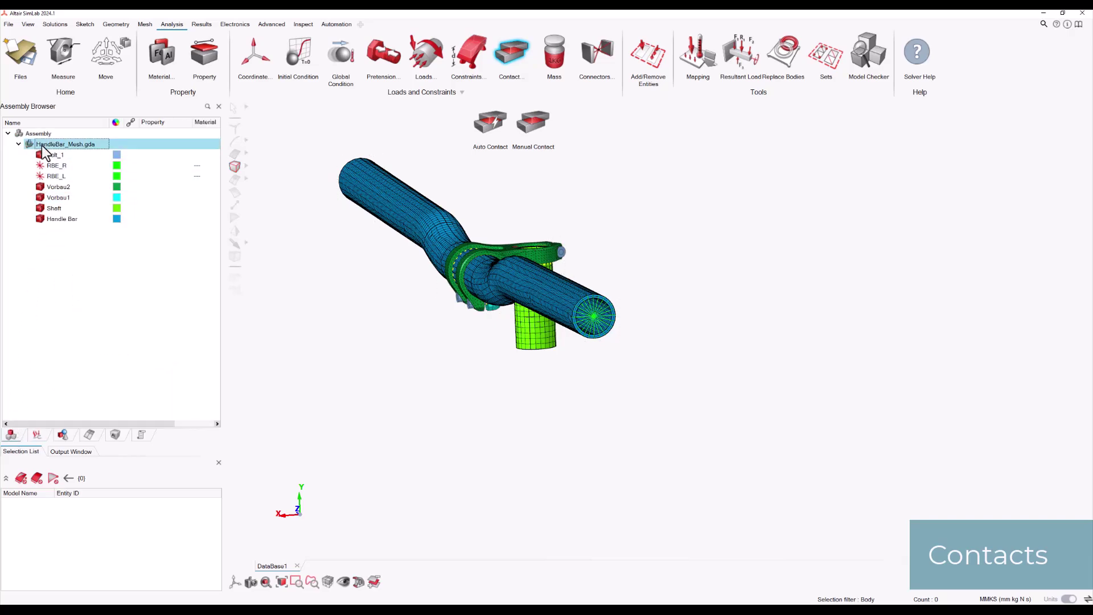
right_click(359, 268)
left_click(408, 466)
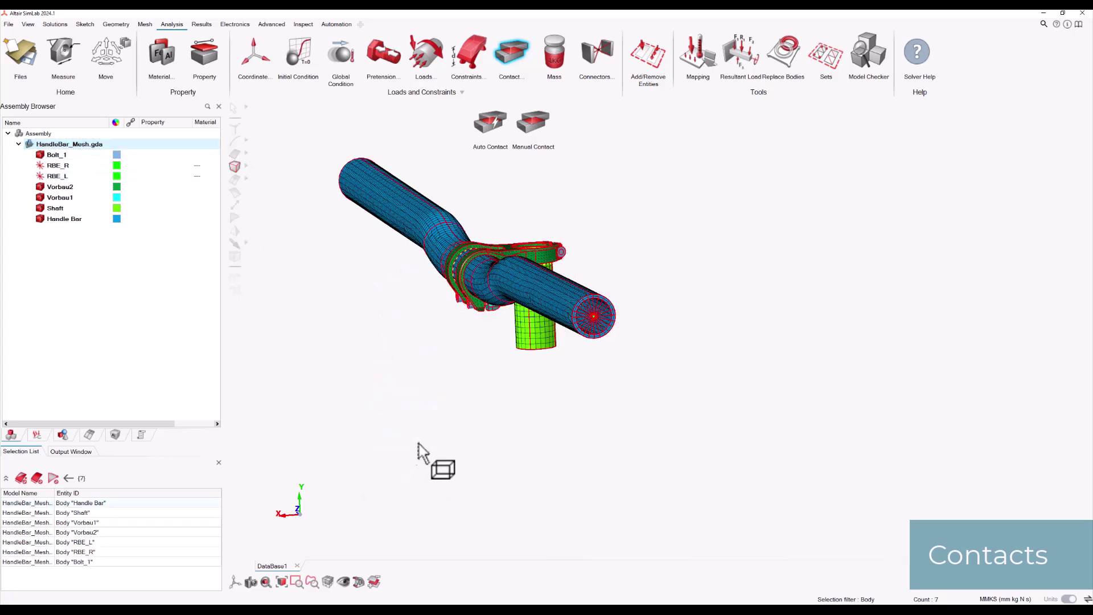
- Reset transparency to opaque and show the solution tree with Contacts collapsed
scroll(487, 293, "up", 5)
middle_click_drag(487, 293, 510, 289)
right_click(510, 288)
left_click(529, 319)
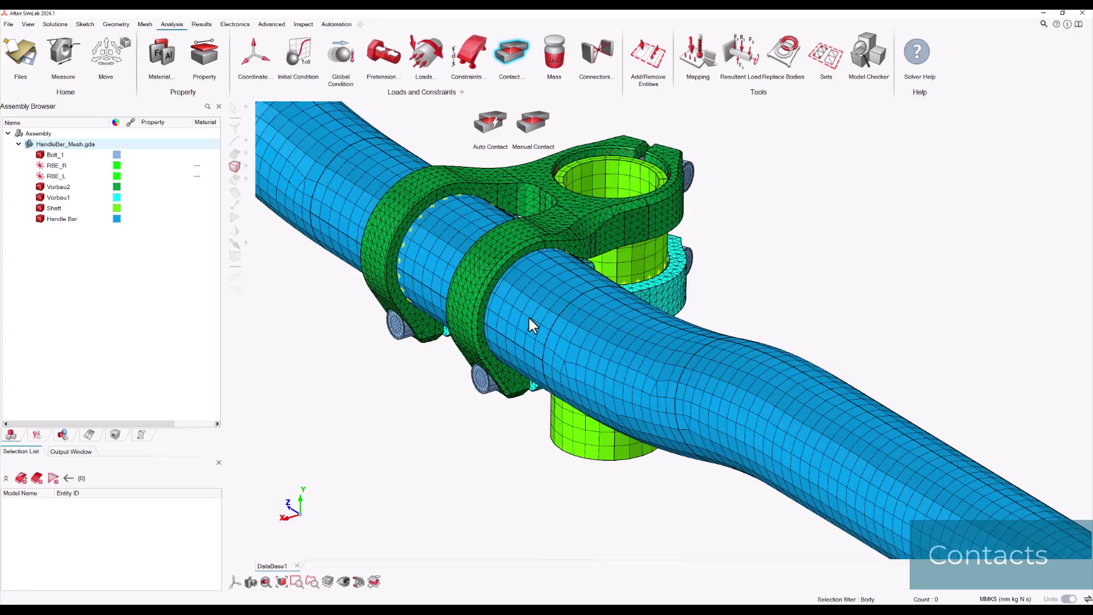
left_click(37, 435)
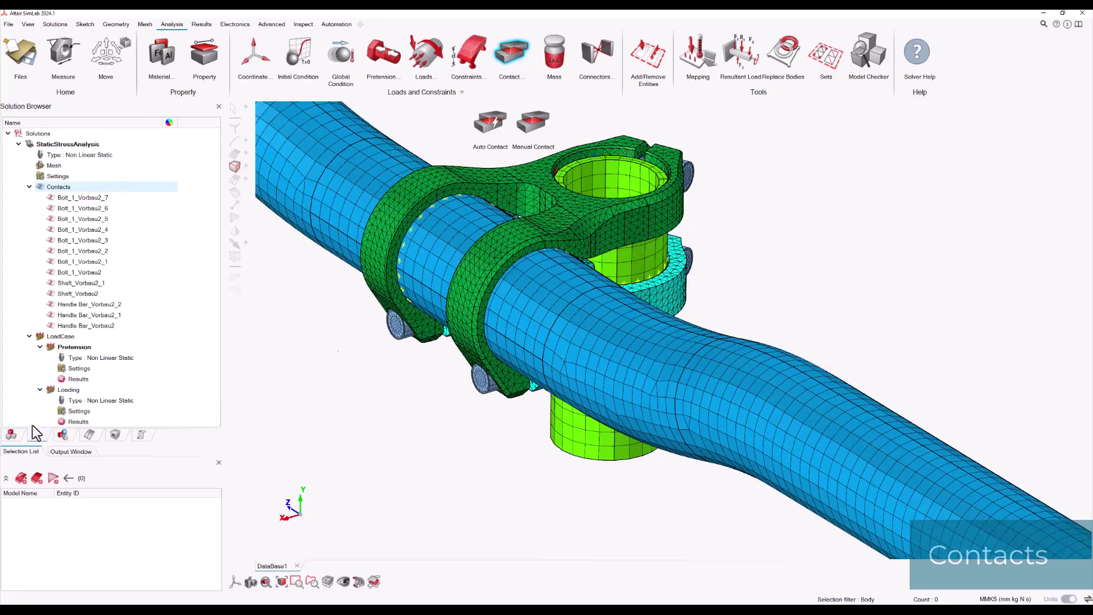
left_click(30, 186)
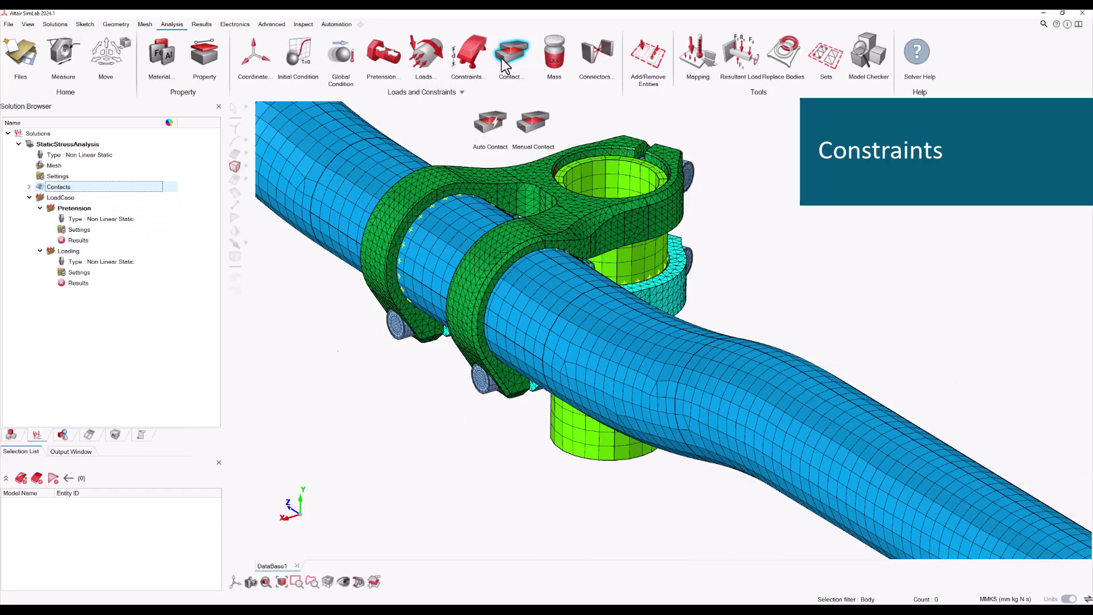
- Start a Fixed constraint, leaving rotation about Y unconstrained
scroll(540, 279, "down", 2)
scroll(543, 295, "down", 4)
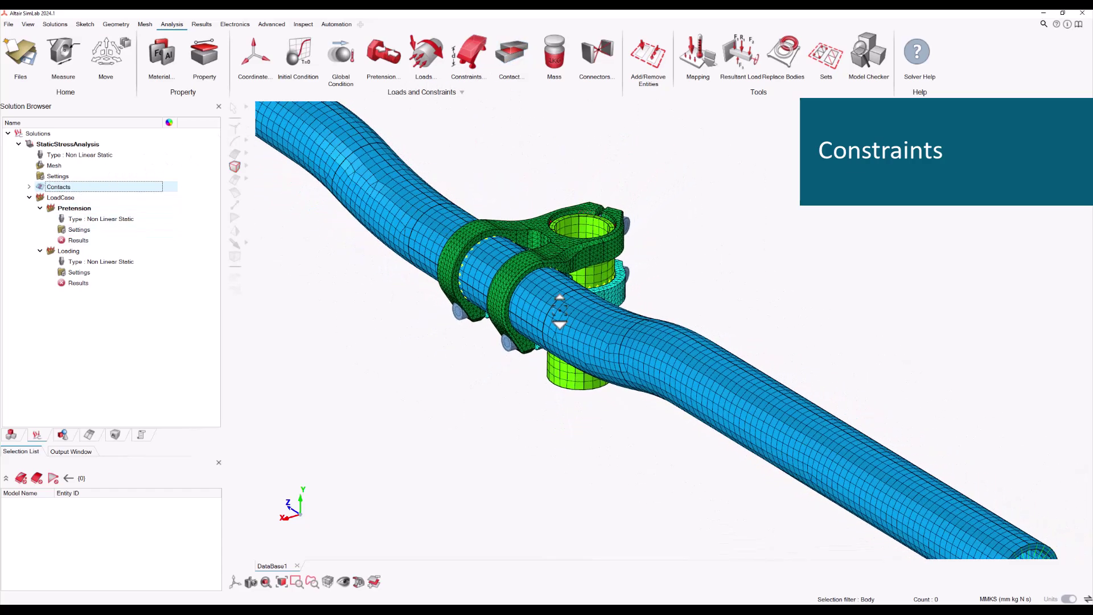
middle_click_drag(544, 296, 516, 272)
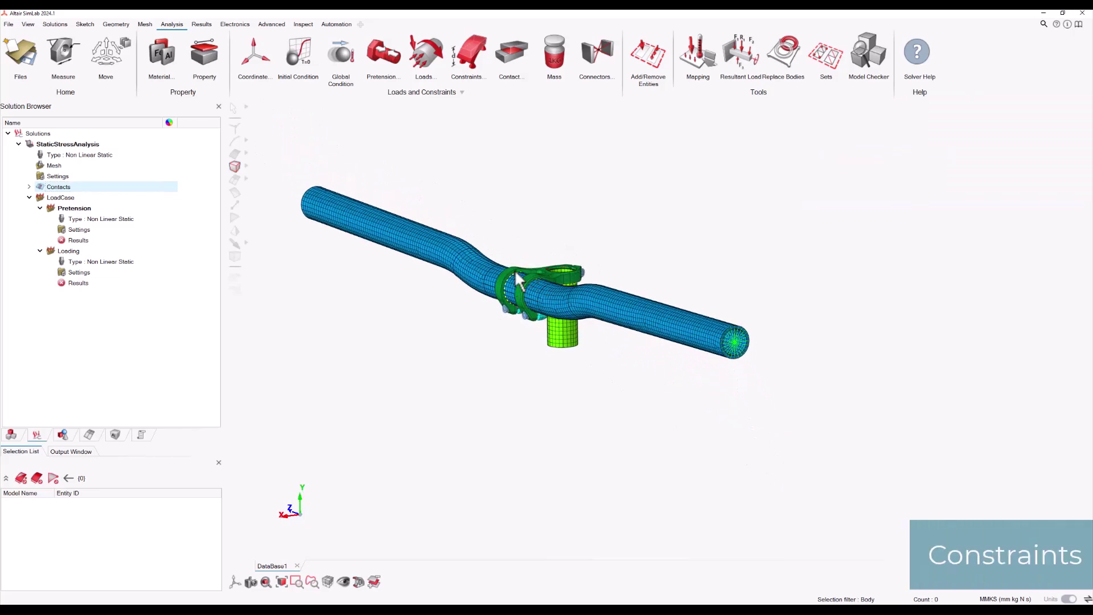
left_click(474, 65)
left_click(453, 118)
left_click_drag(552, 258, 398, 253)
left_click(381, 334)
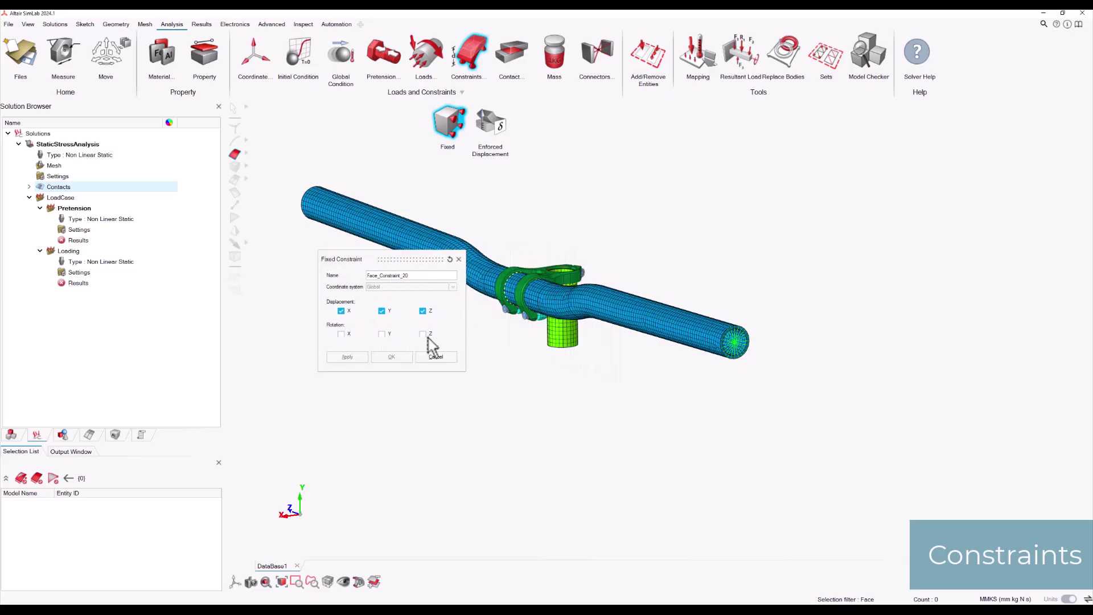
- Apply the Fixed constraint to the four end faces of the tube
left_click(551, 368)
left_click(581, 357)
left_click(583, 392)
left_click(615, 392)
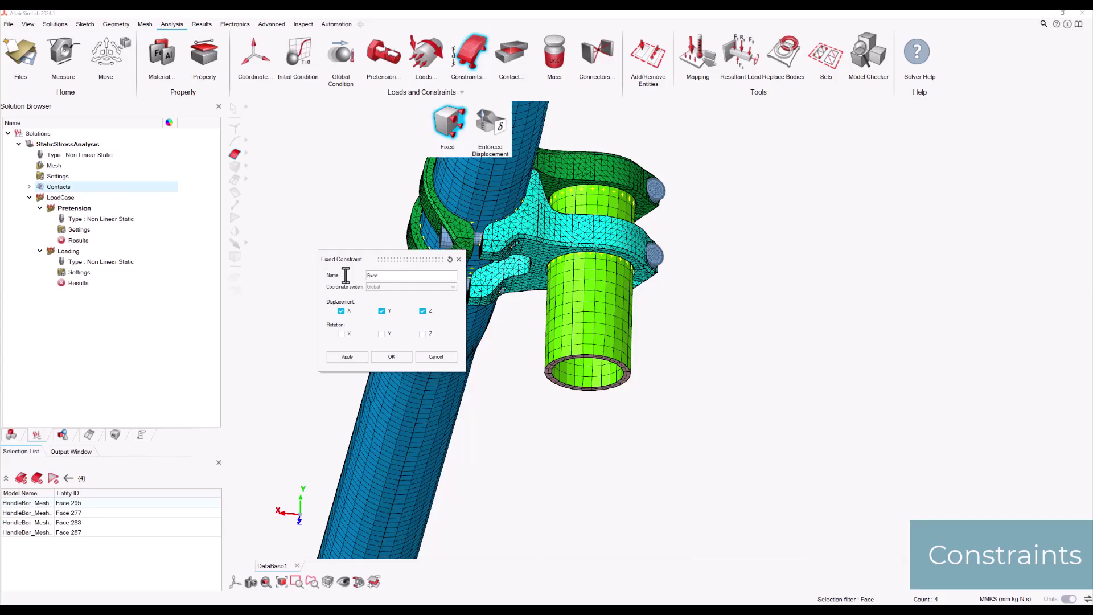
left_click(392, 357)
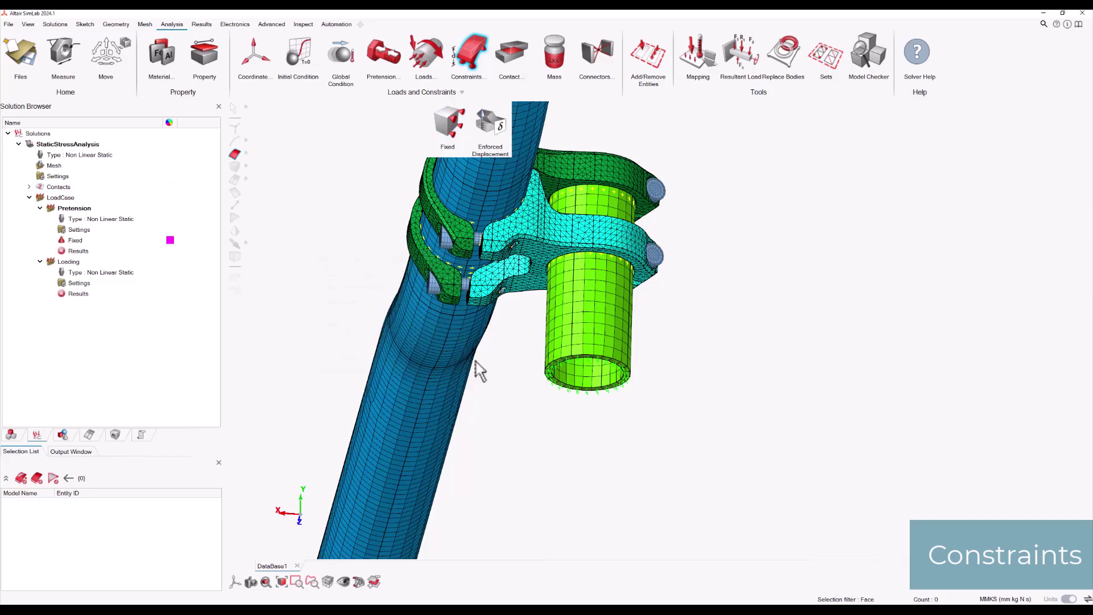
scroll(504, 376, "down", 3)
scroll(502, 373, "down", 2)
middle_click_drag(508, 341, 521, 357)
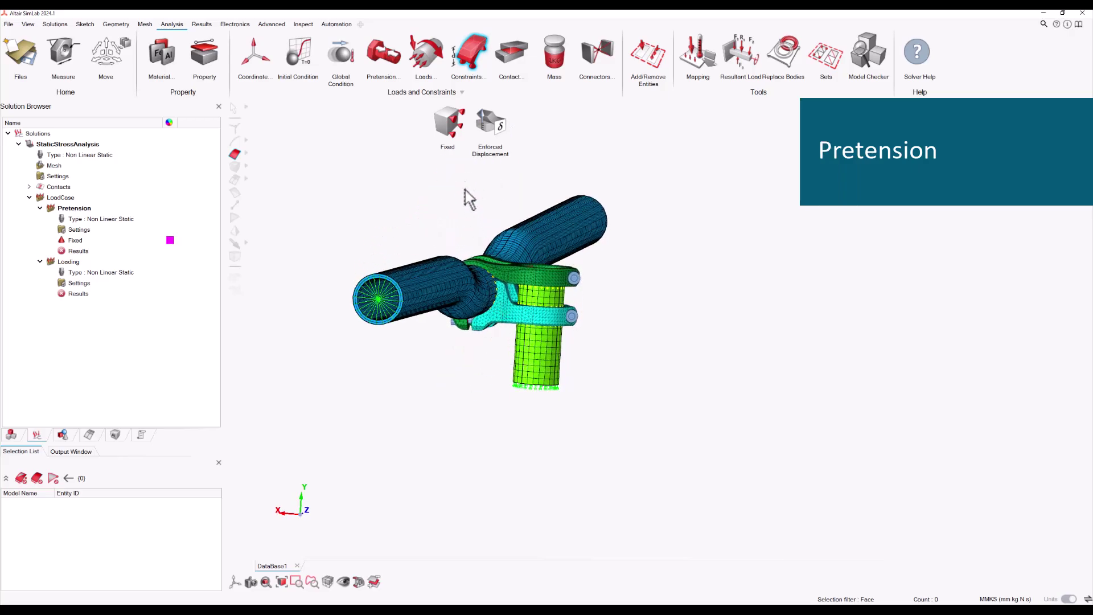
- Add a 2000 N Solid Bolt pretension, SolidPretension, on Bolt_1
left_click(398, 67)
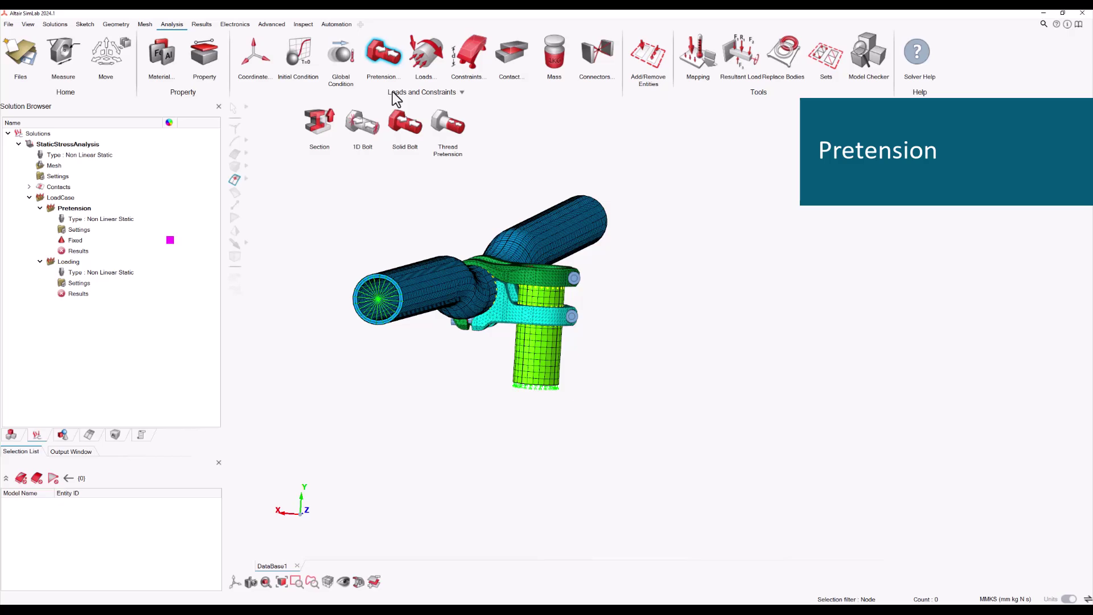
left_click(402, 127)
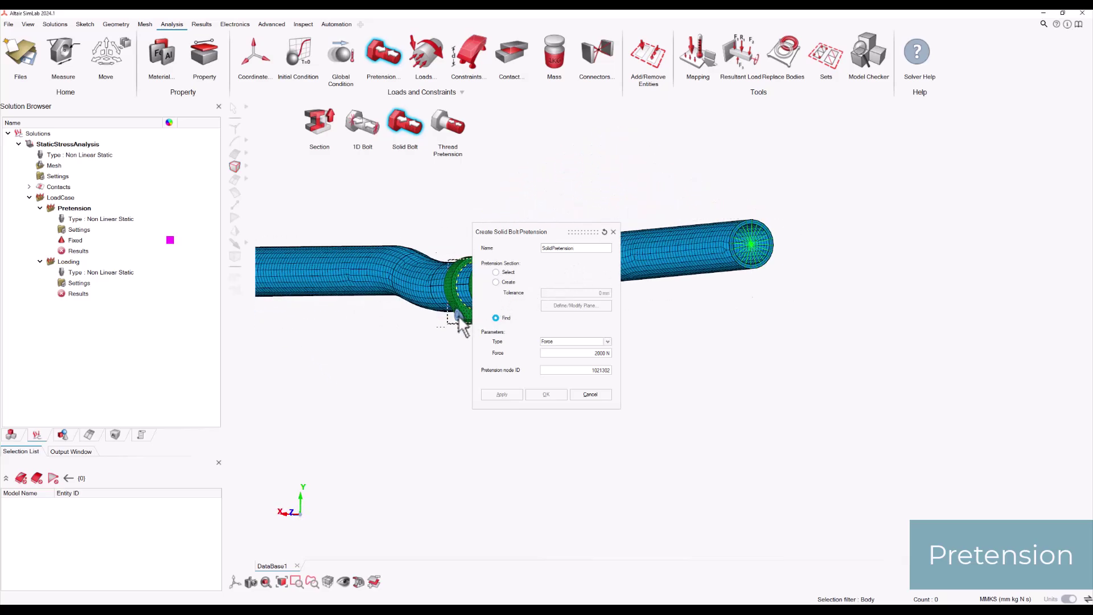
left_click(460, 326)
left_click_drag(575, 234, 733, 310)
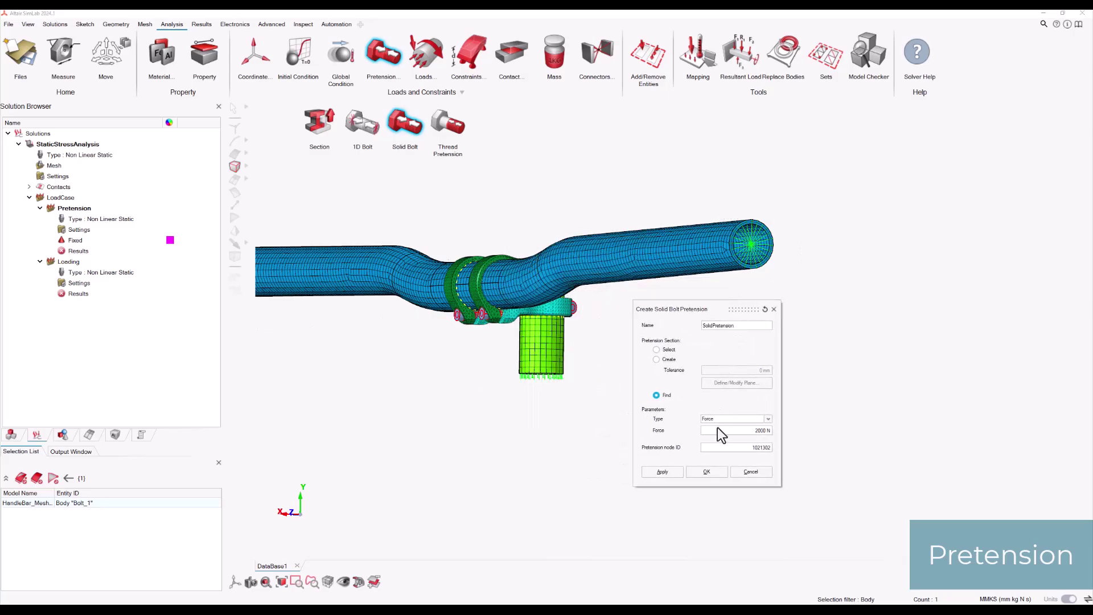
left_click(706, 472)
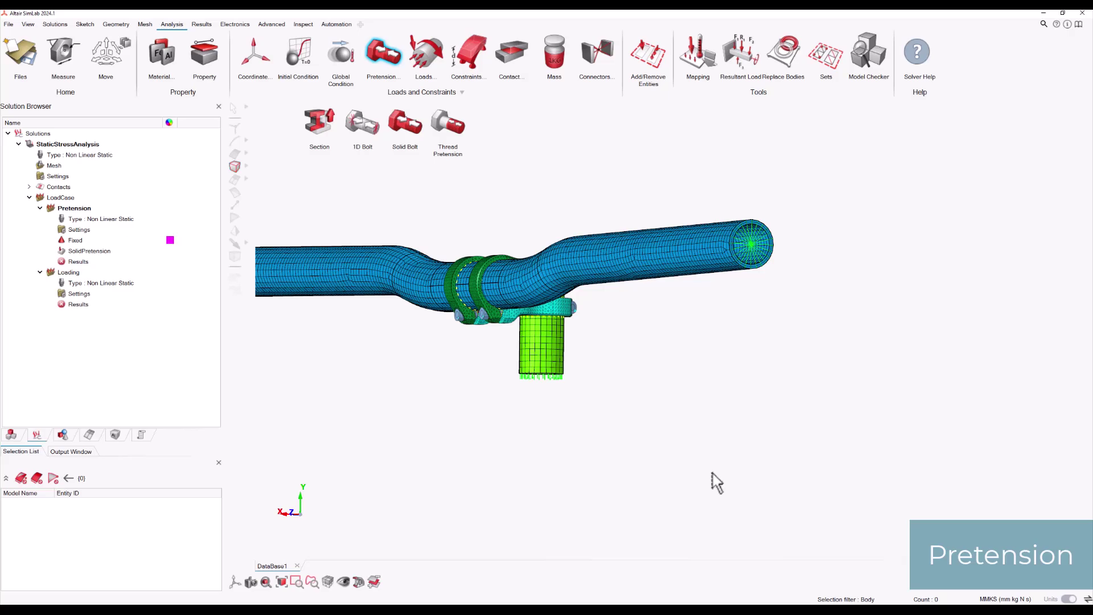
- In Pretension's Loadcase Settings, enable LGDISP and set NINC to 25
right_click(74, 274)
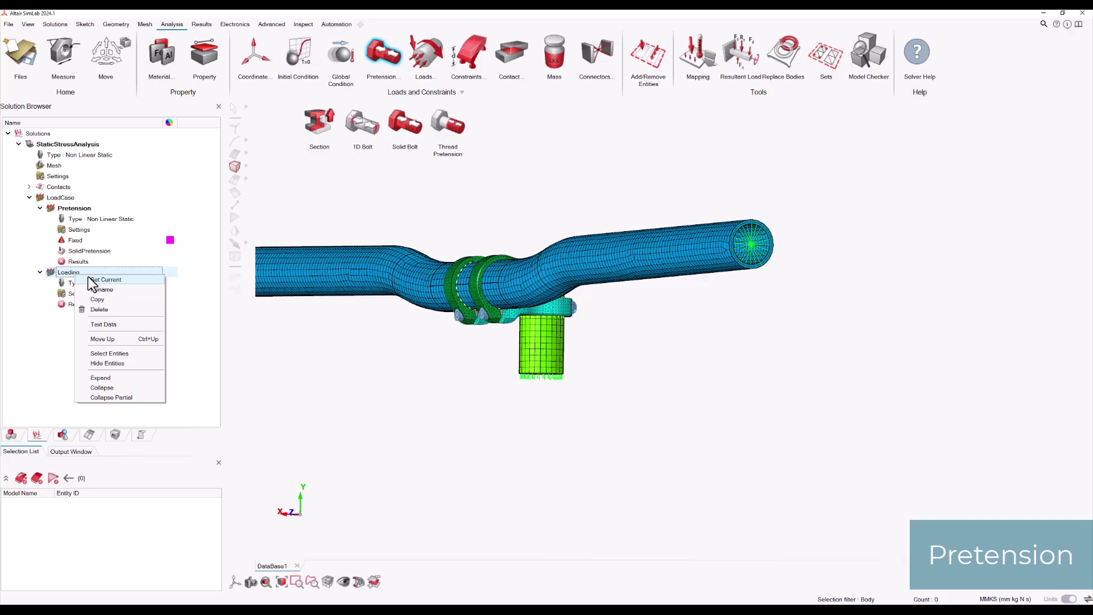
left_click(102, 231)
right_click(101, 231)
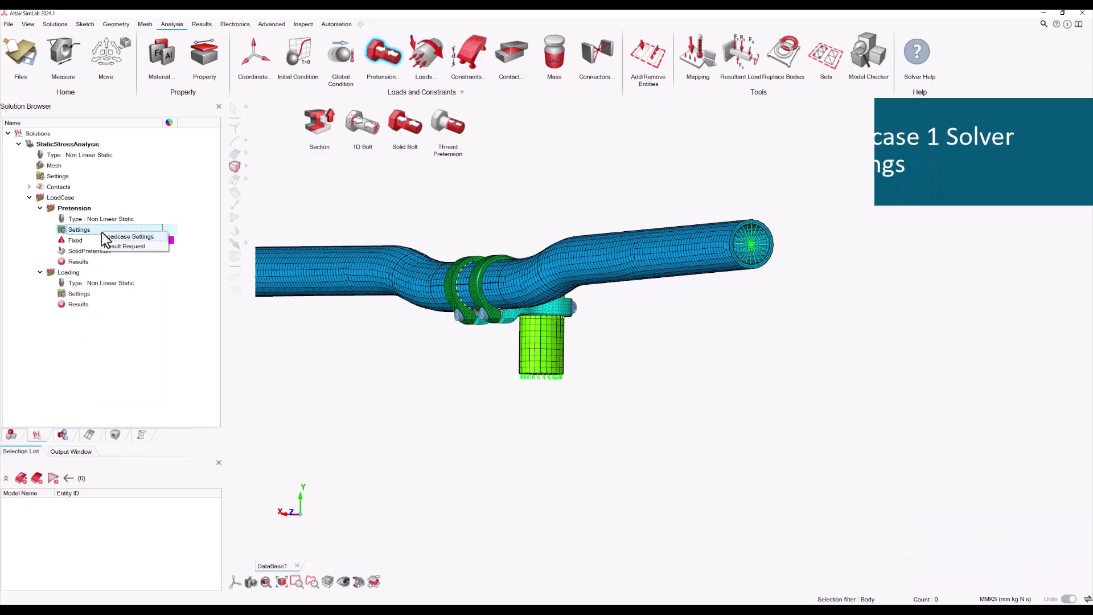
left_click(121, 236)
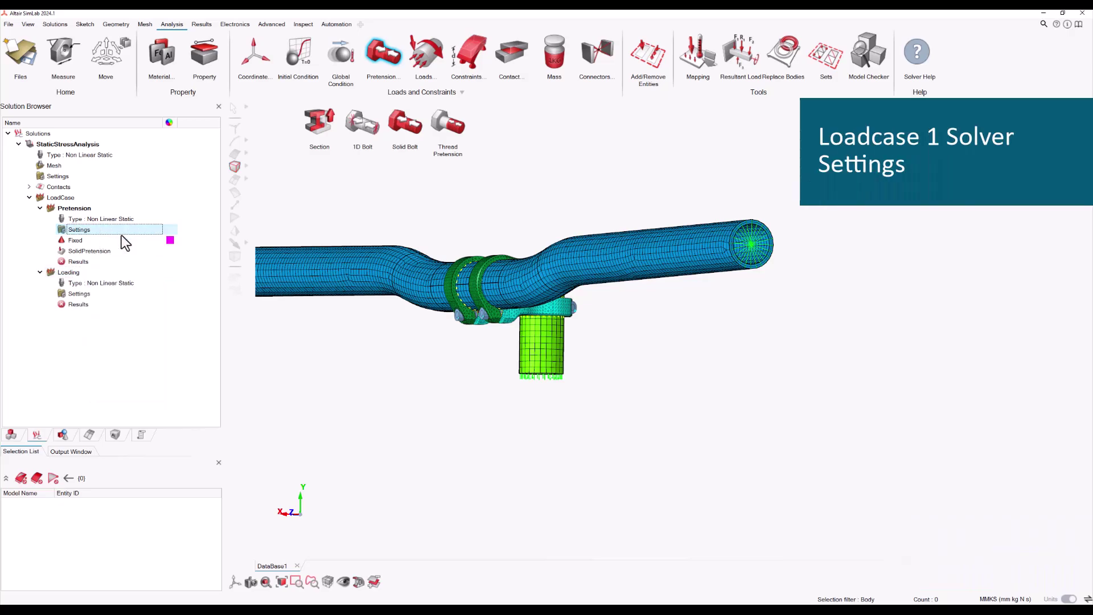
left_click(598, 277)
left_click(597, 283)
type("25")
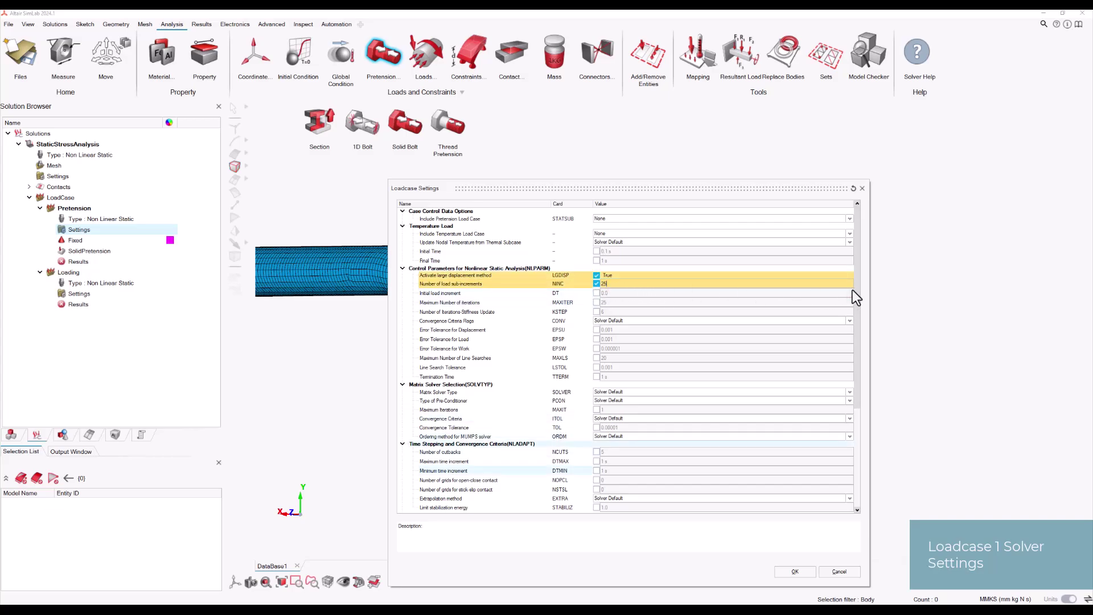
scroll(853, 289, "down", 1)
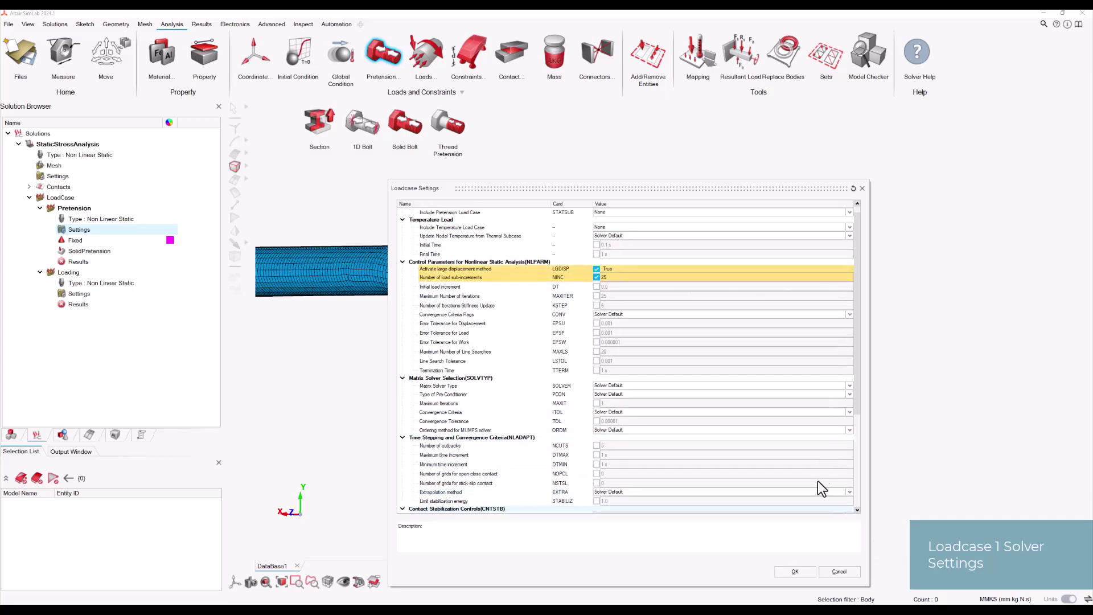
left_click(800, 575)
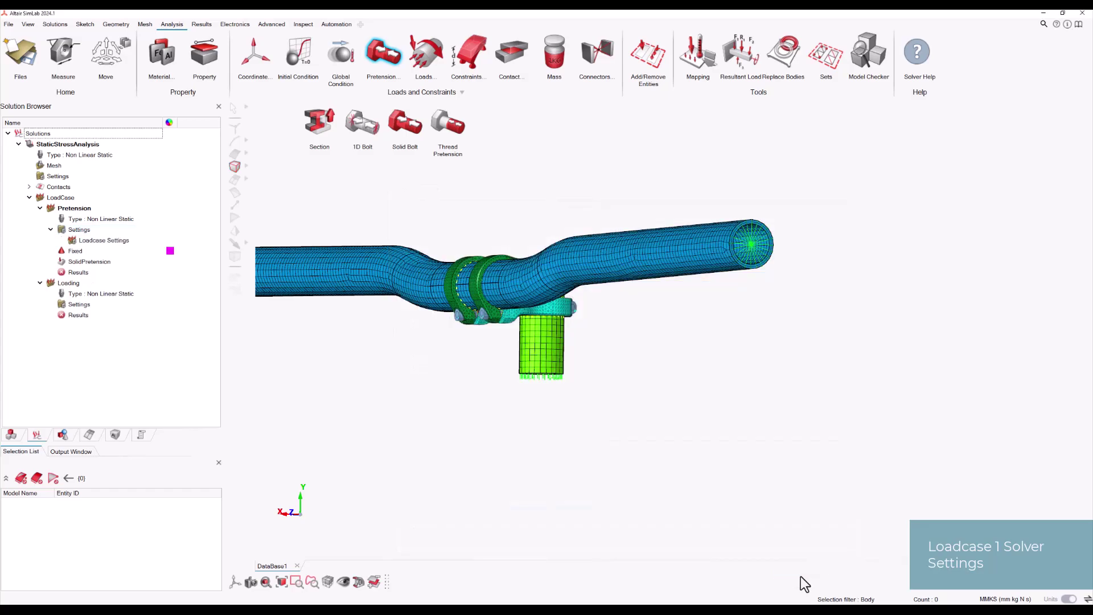
- Add a Result Request: 25 intervals, rotation output on, strain at element centroid
right_click(108, 229)
left_click(128, 244)
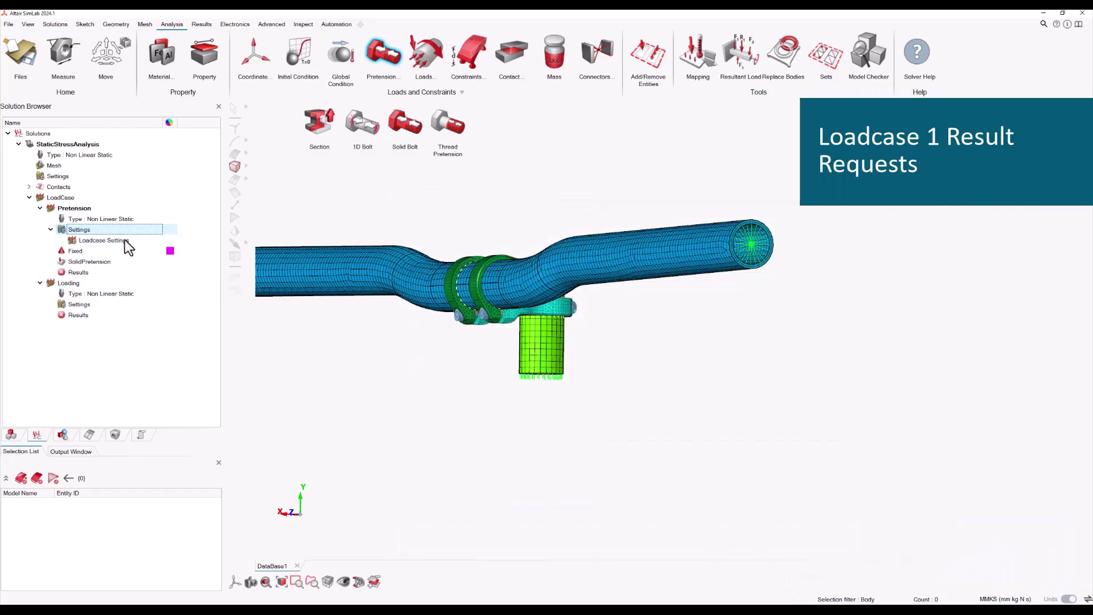
left_click(541, 228)
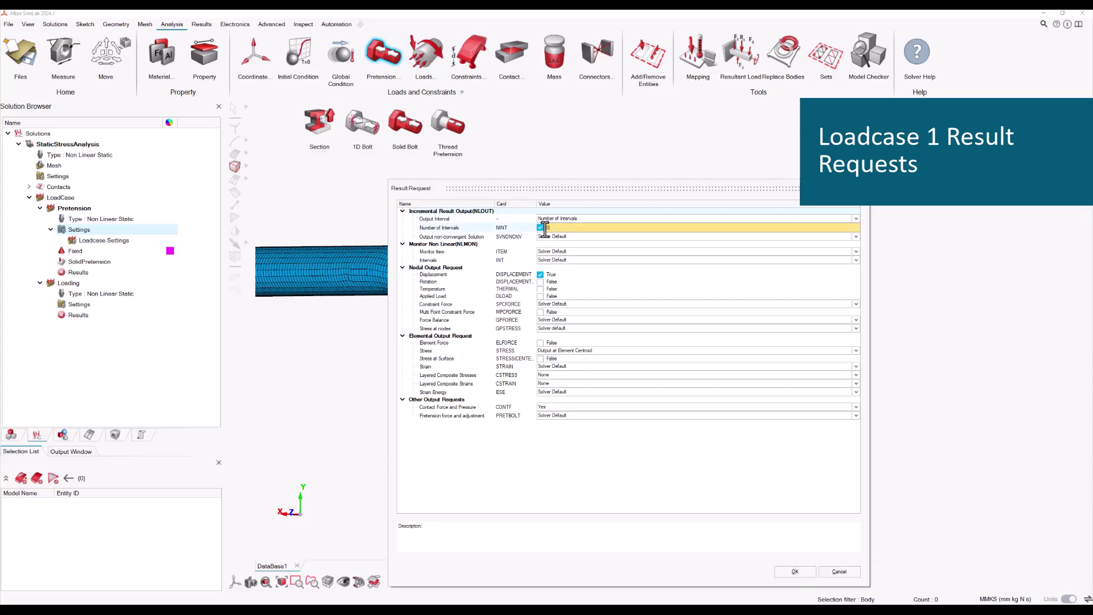
left_click(541, 281)
left_click(558, 367)
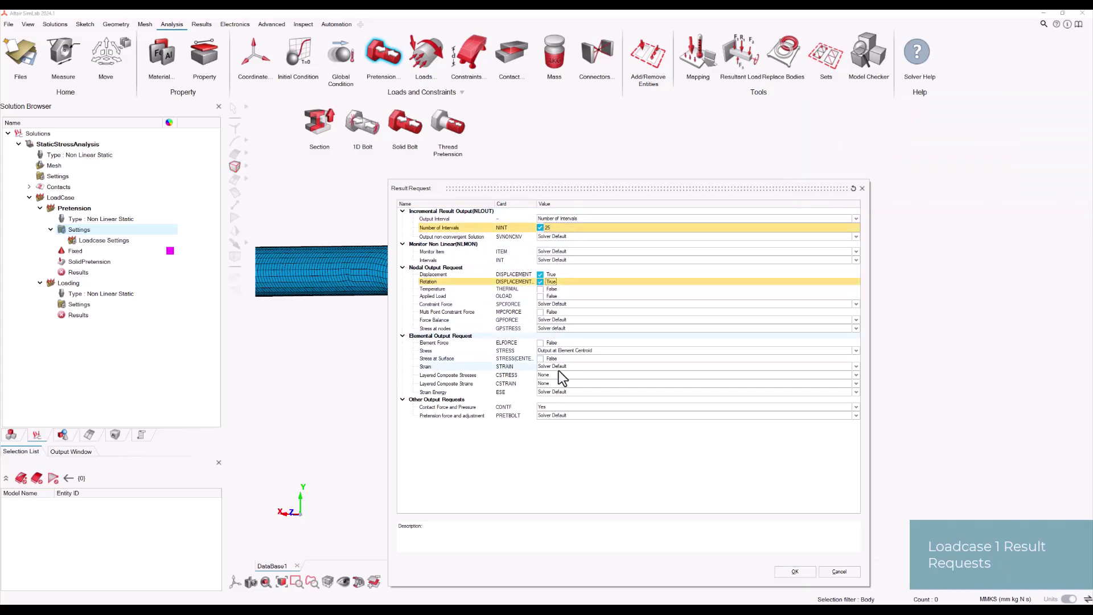
left_click(559, 367)
left_click(564, 378)
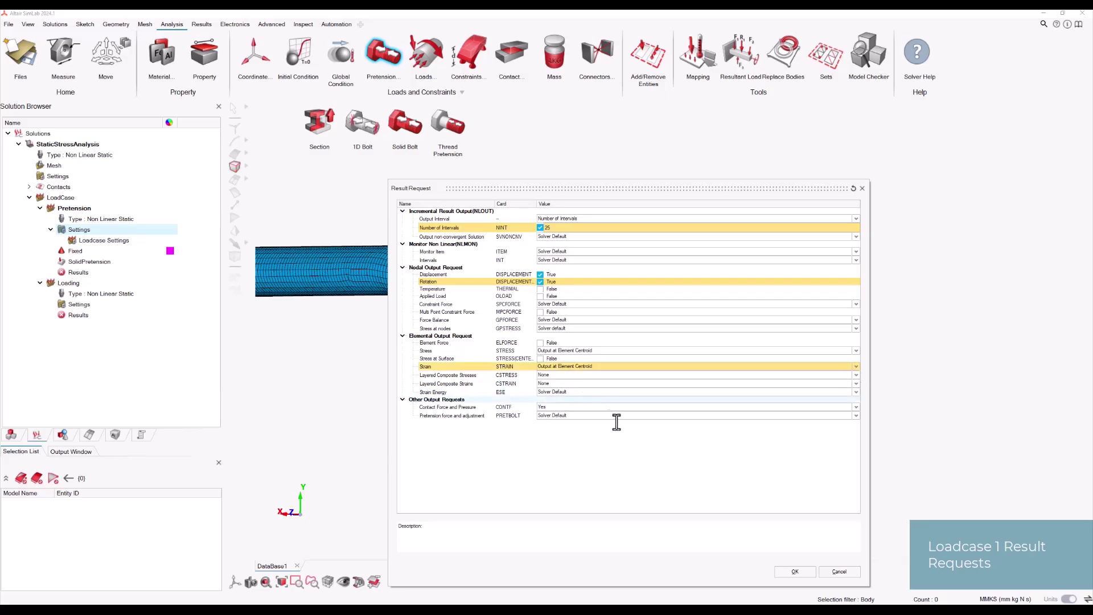
left_click(795, 572)
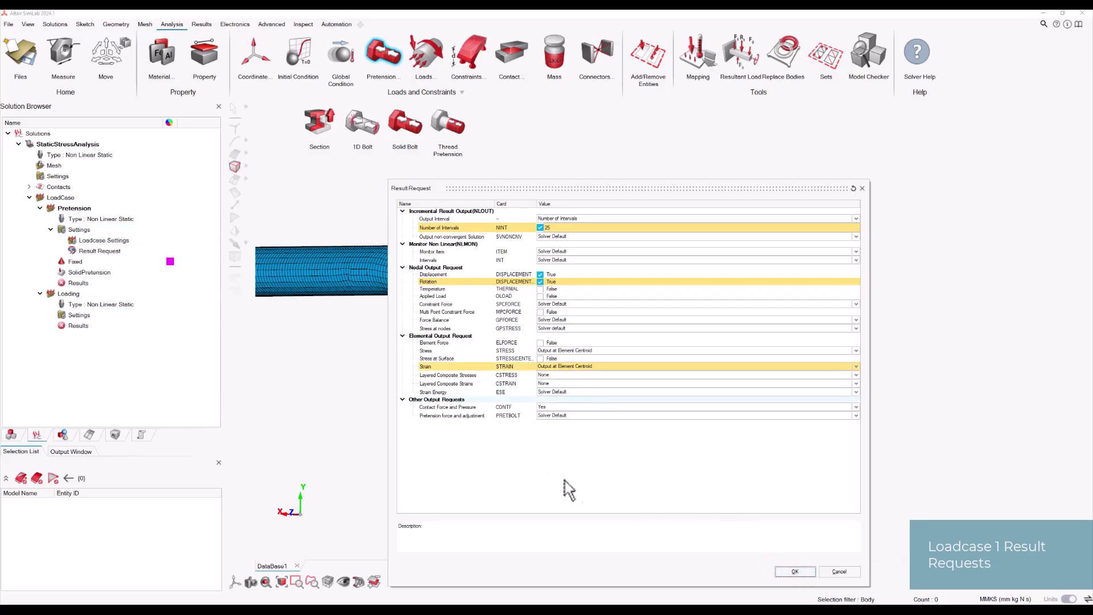
- Make Loading the current load case and add the Fixed constraint to it
left_click(83, 293)
right_click(83, 293)
left_click(92, 295)
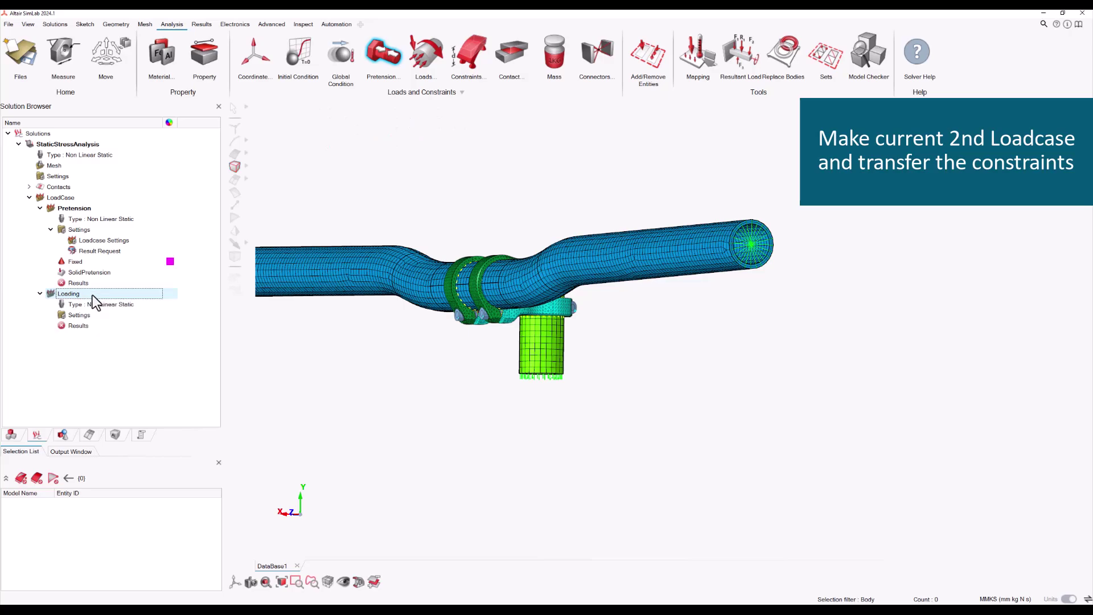
right_click(104, 263)
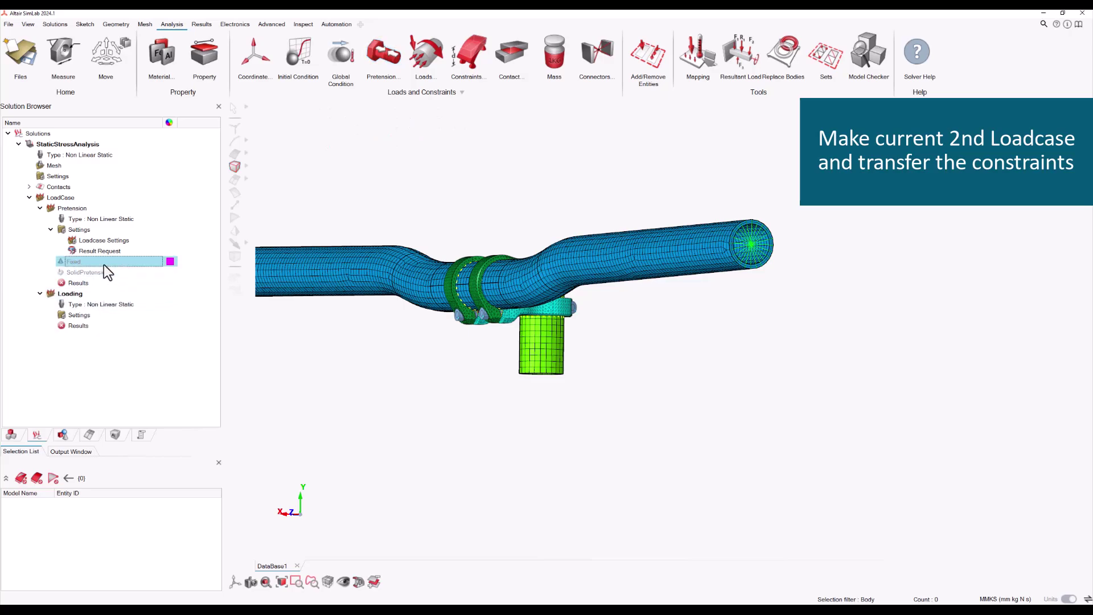
left_click(121, 269)
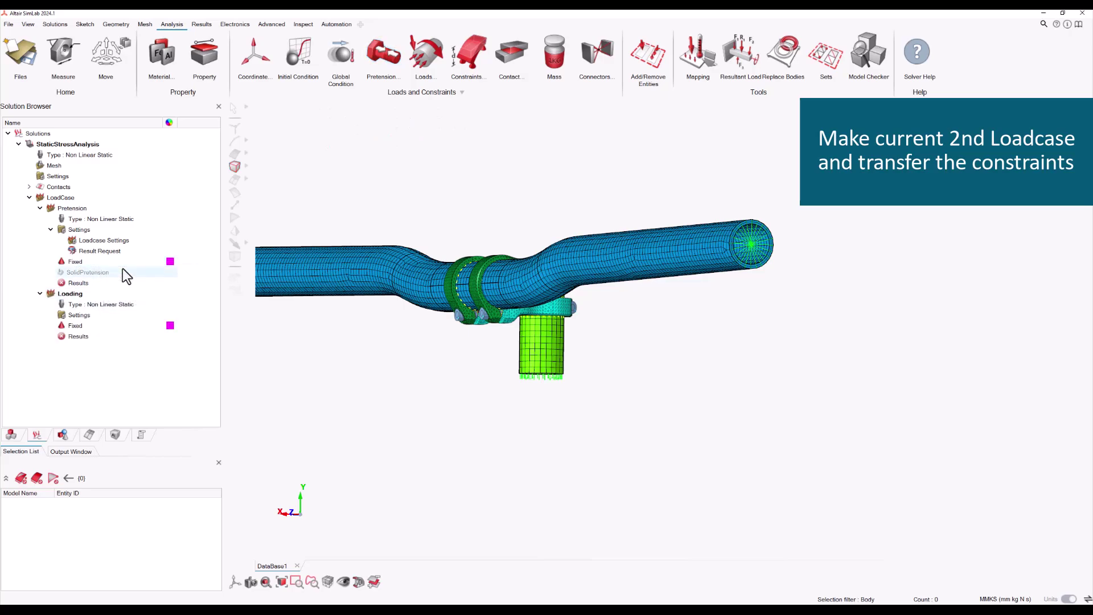
left_click(431, 66)
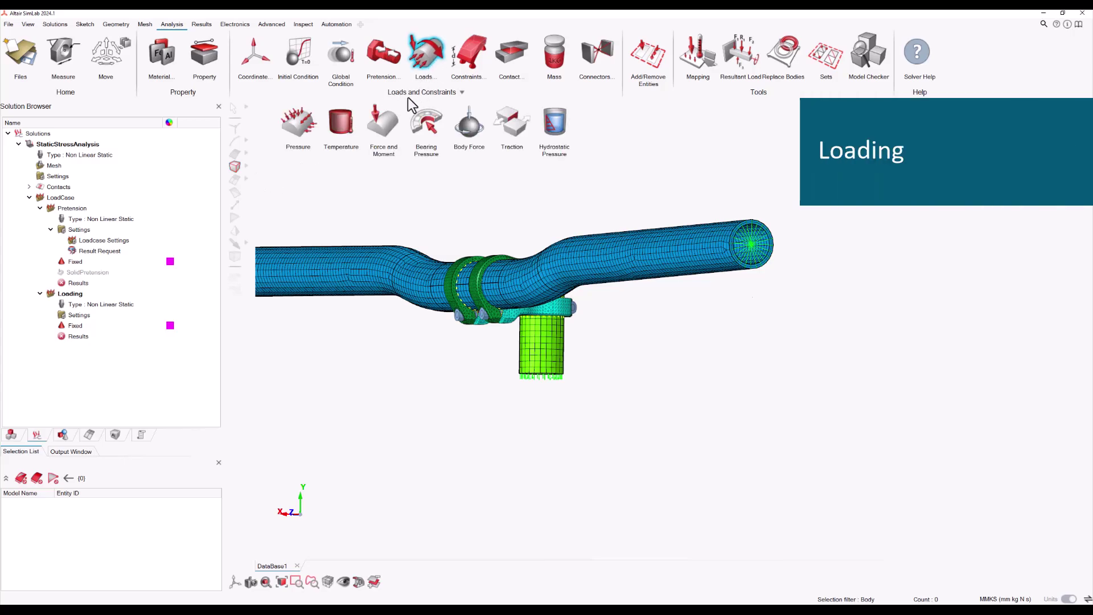
- Start a Force and Moment load named Loading and restrict picking to RBE nodes
left_click(397, 119)
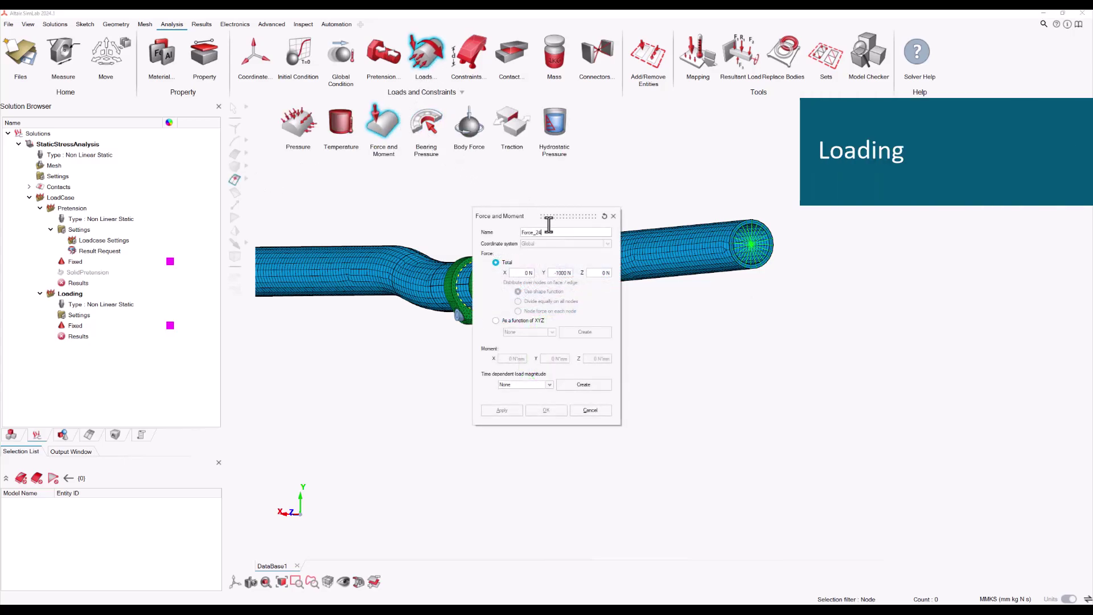
left_click_drag(558, 234, 510, 235)
type("Loading_")
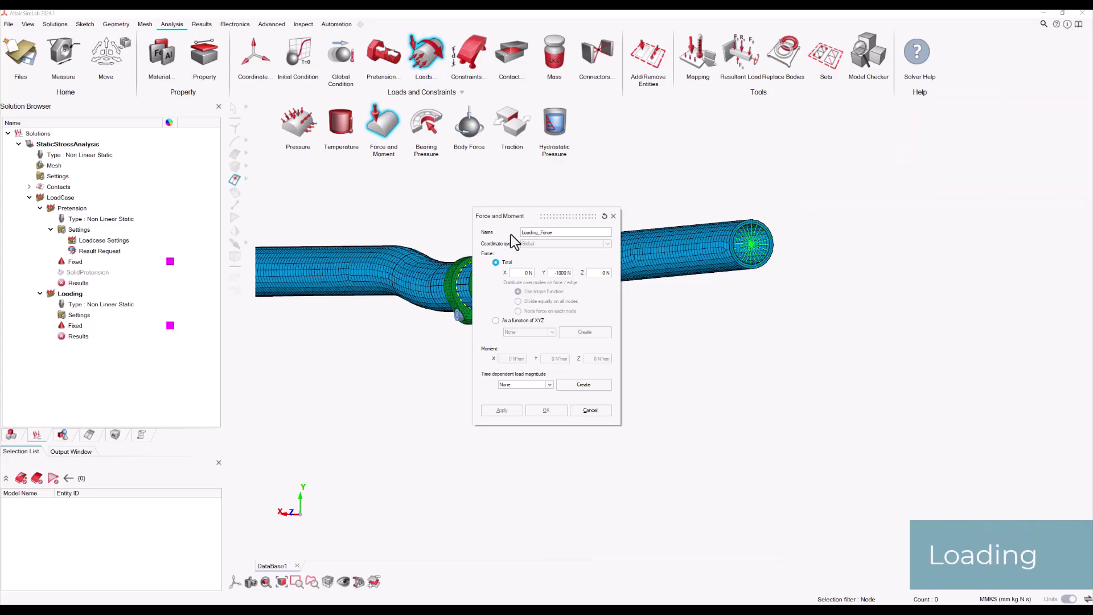
right_click(711, 207)
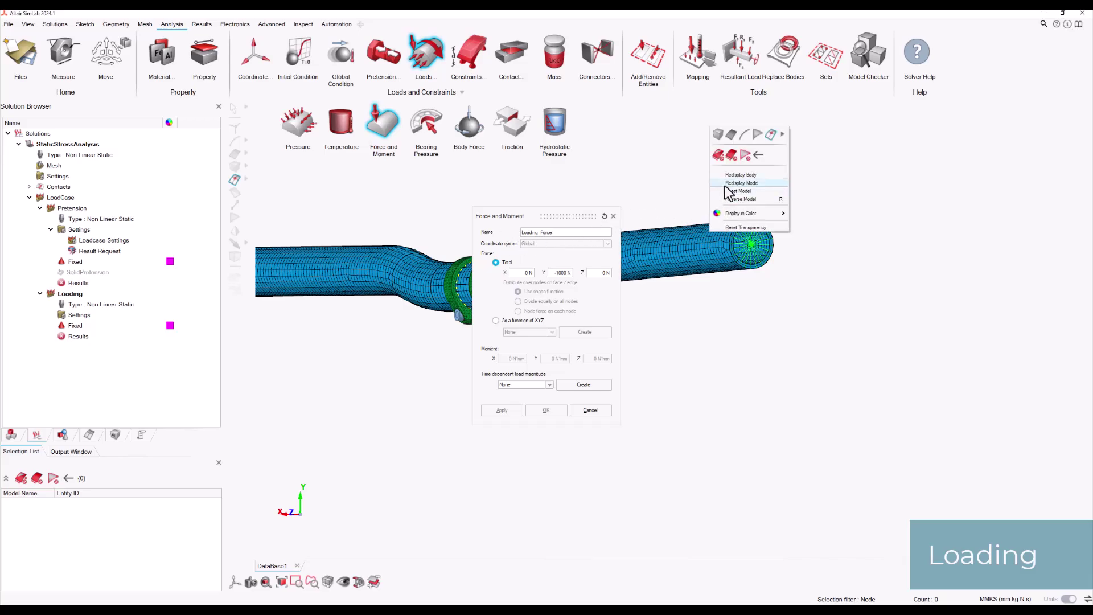
left_click(785, 136)
left_click(794, 165)
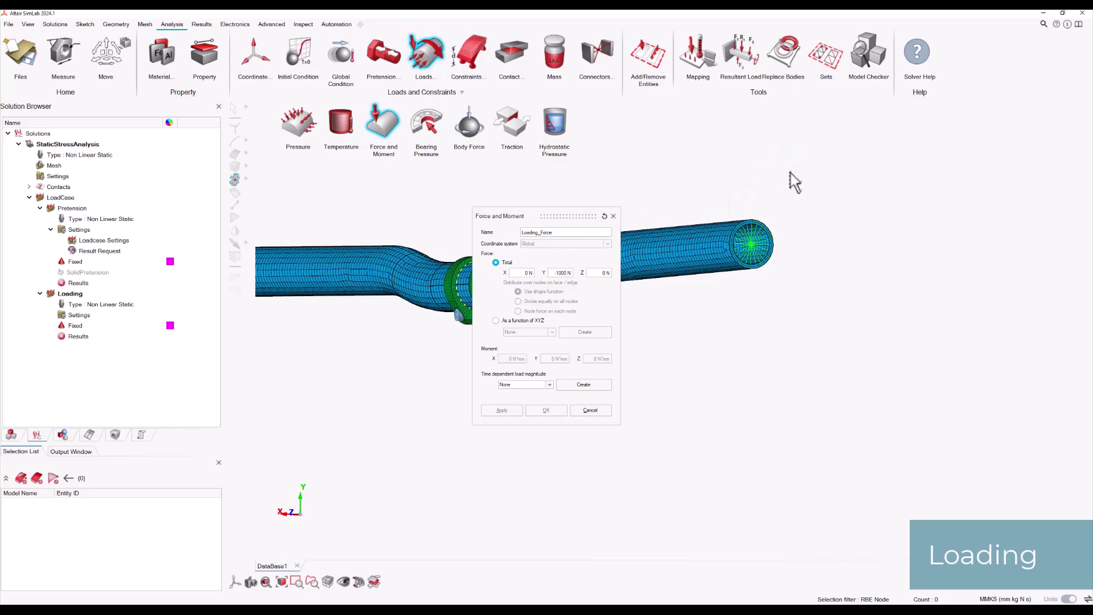
- Pick both handlebar-end RBE nodes and create the Loading_Force of -1000 N in Y
left_click(751, 246)
scroll(847, 310, "down", 5)
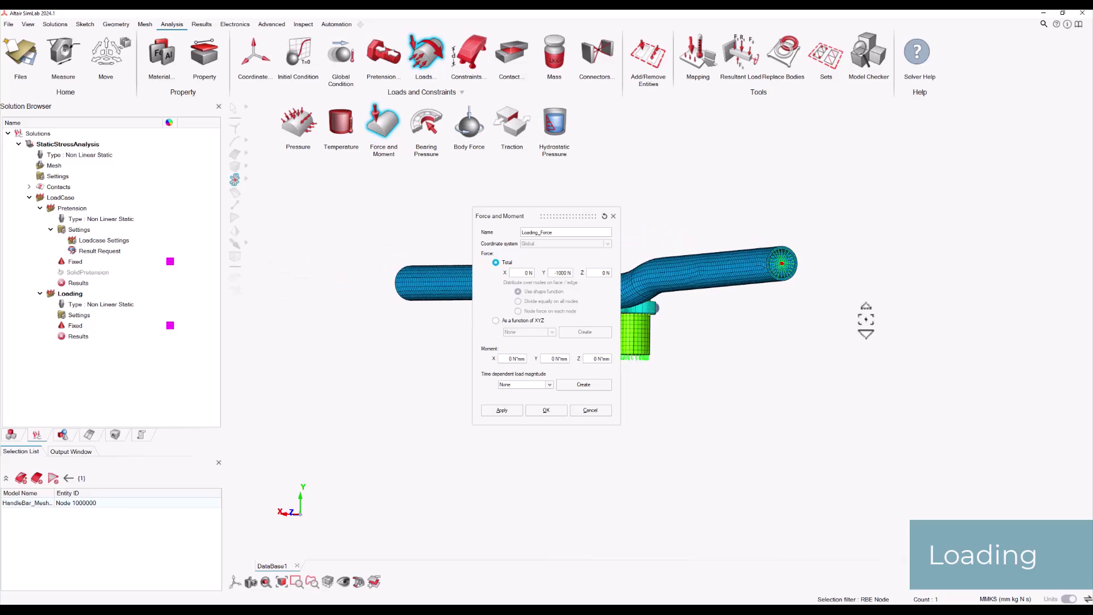
scroll(675, 293, "up", 3)
left_click_drag(666, 282, 701, 324)
middle_click_drag(706, 336, 797, 347)
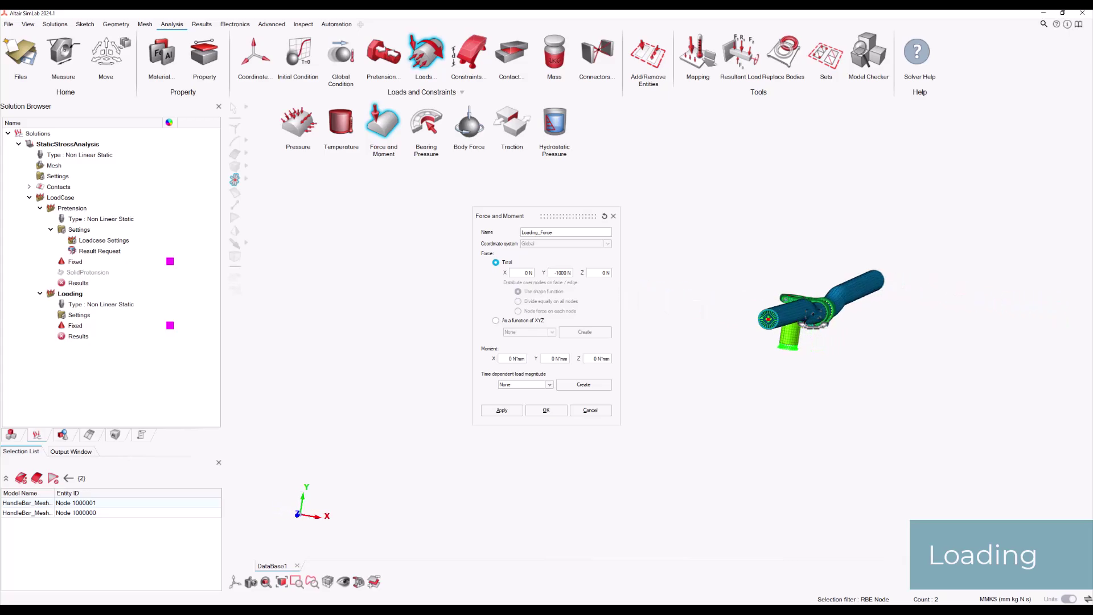
left_click(544, 410)
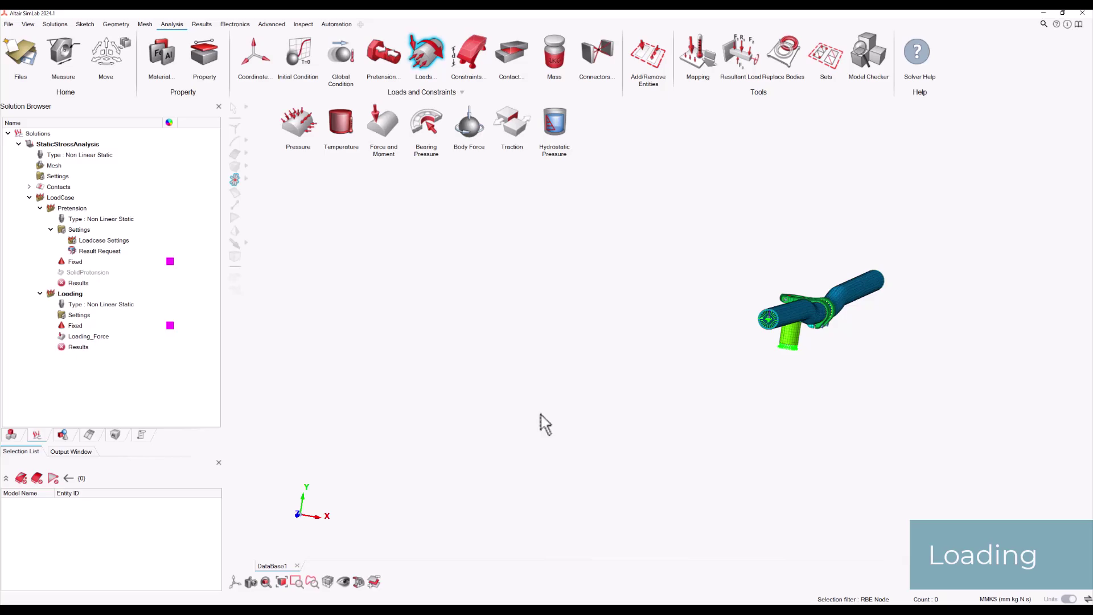
middle_click_drag(542, 421, 551, 420)
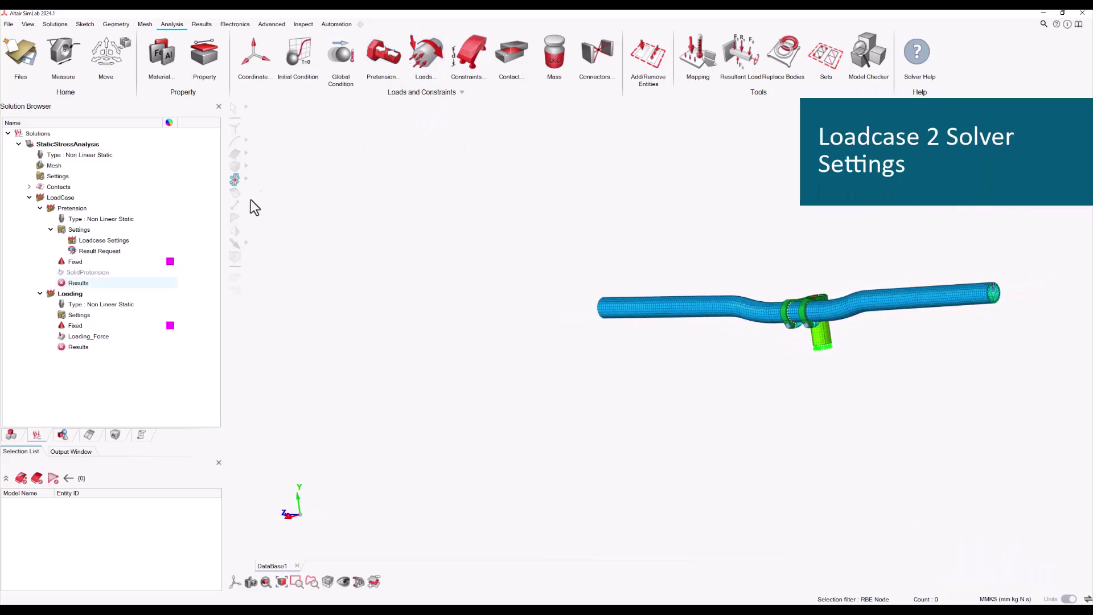
- Give the Loading loadcase large displacement (LGDISP), 25 load increments and continuation from Pretension
left_click(114, 317)
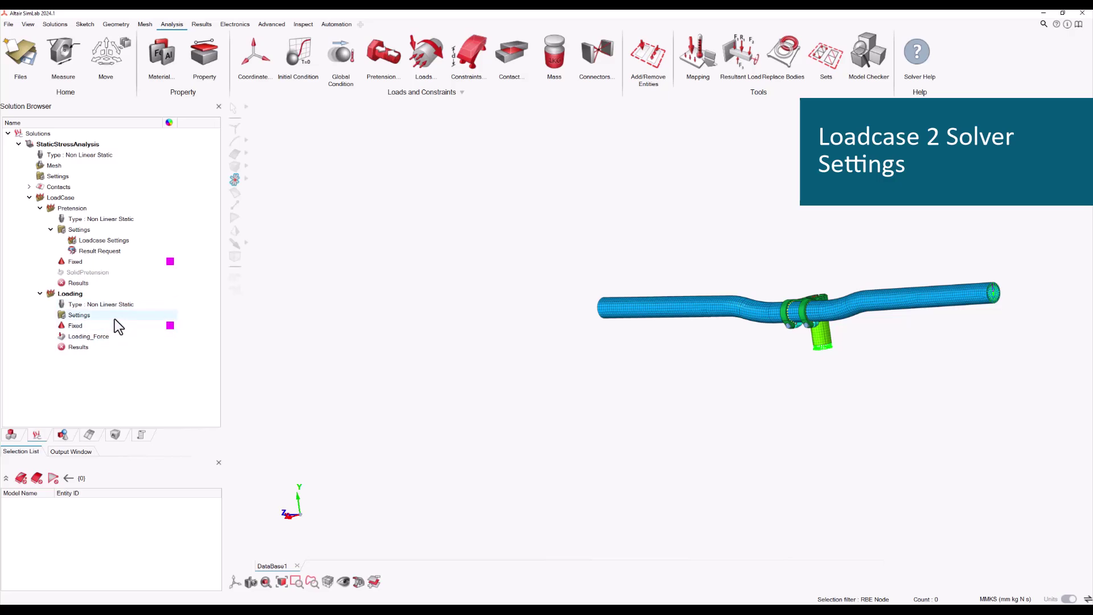
right_click(114, 319)
left_click(126, 323)
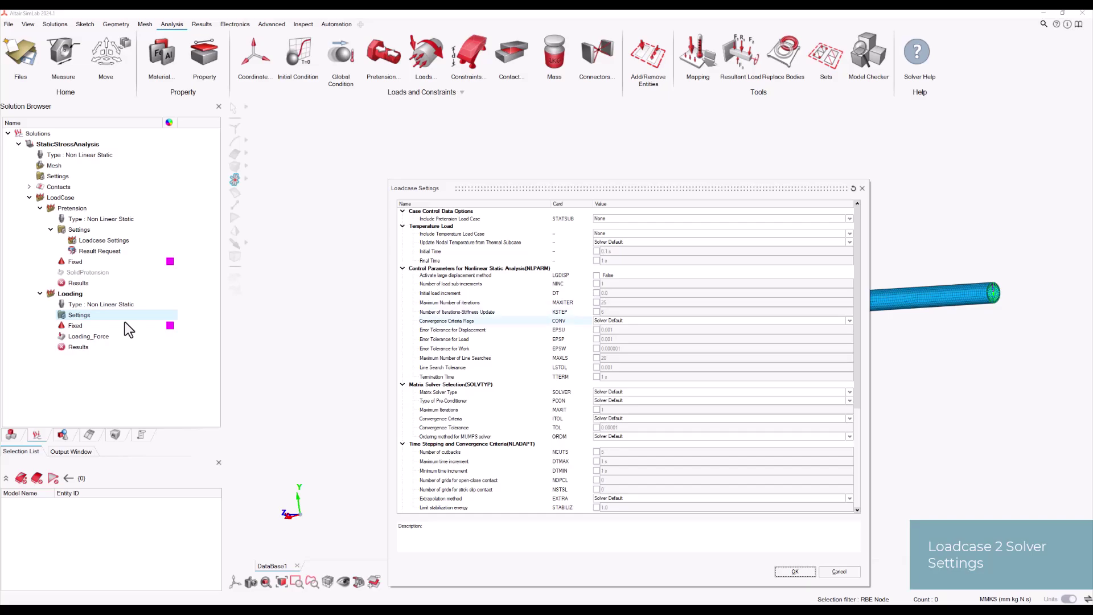
left_click(596, 276)
left_click(596, 282)
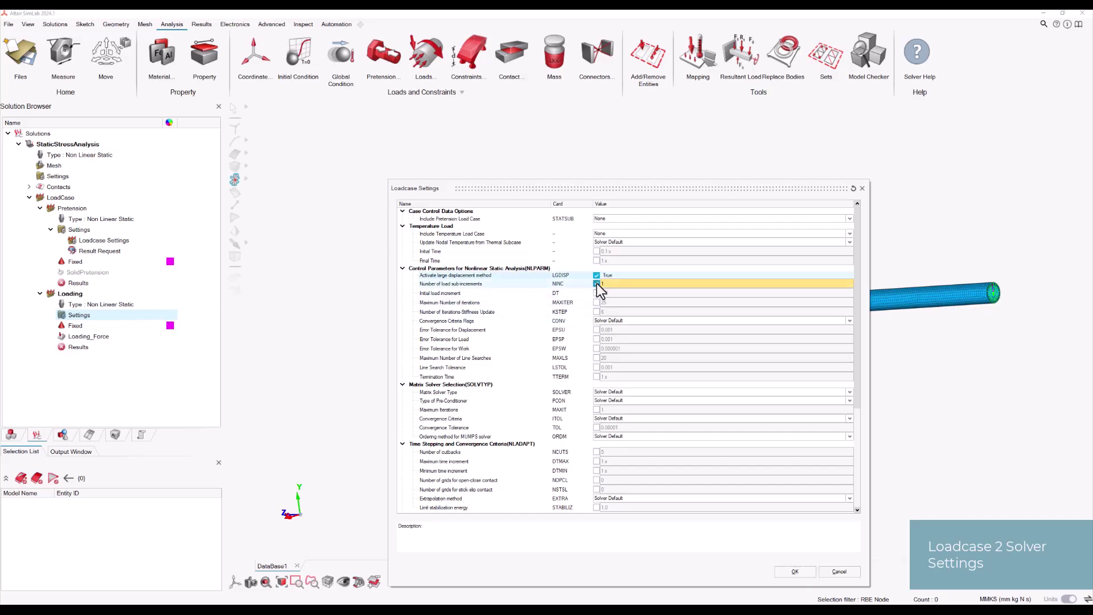
type("25")
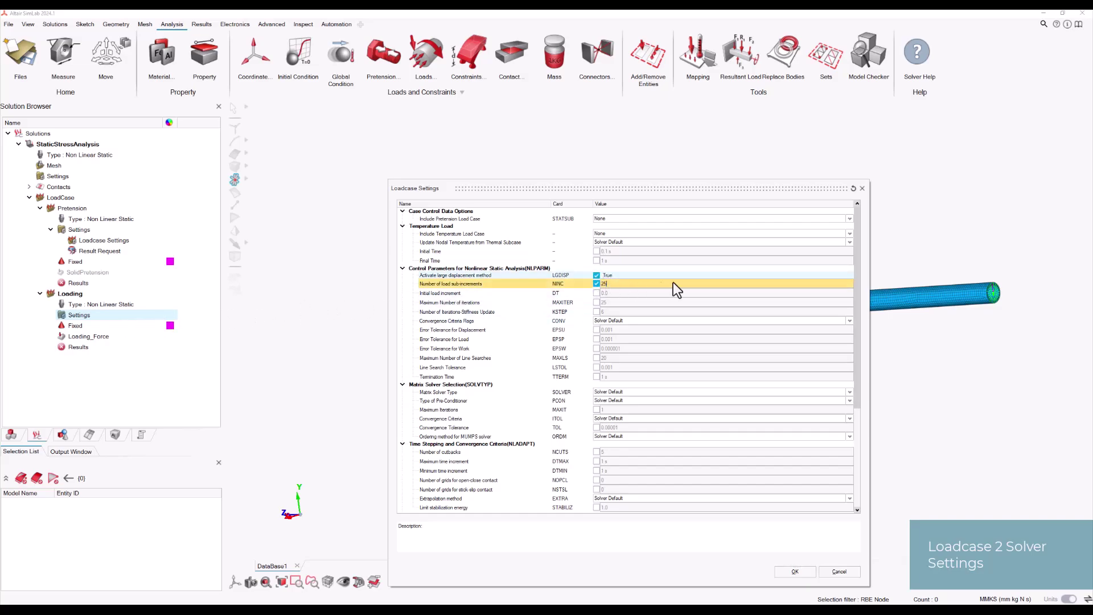
left_click_drag(859, 281, 860, 382)
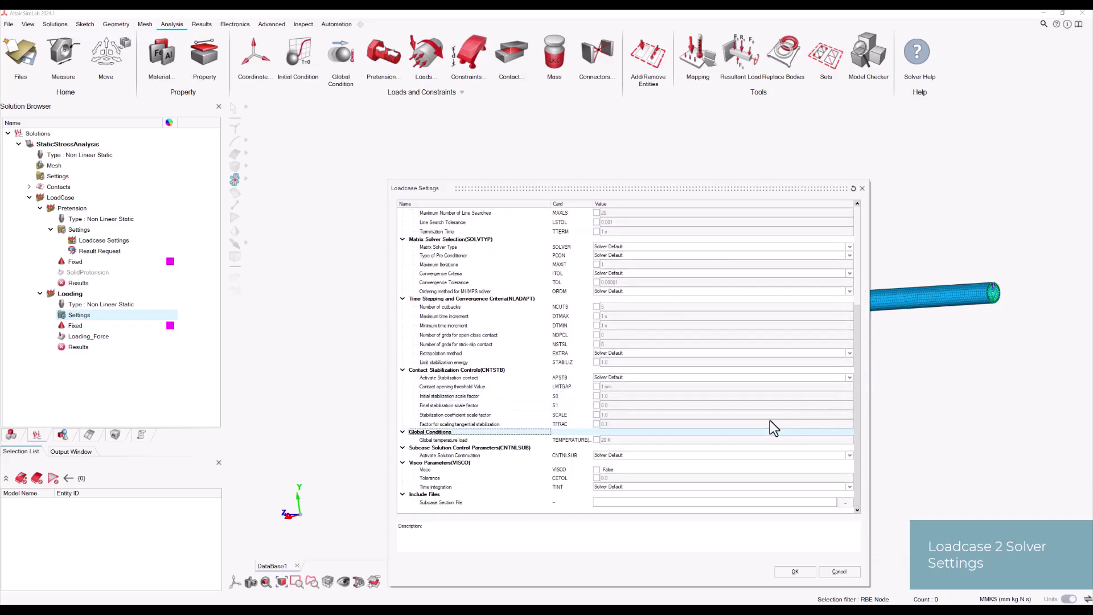
left_click(681, 456)
left_click(679, 479)
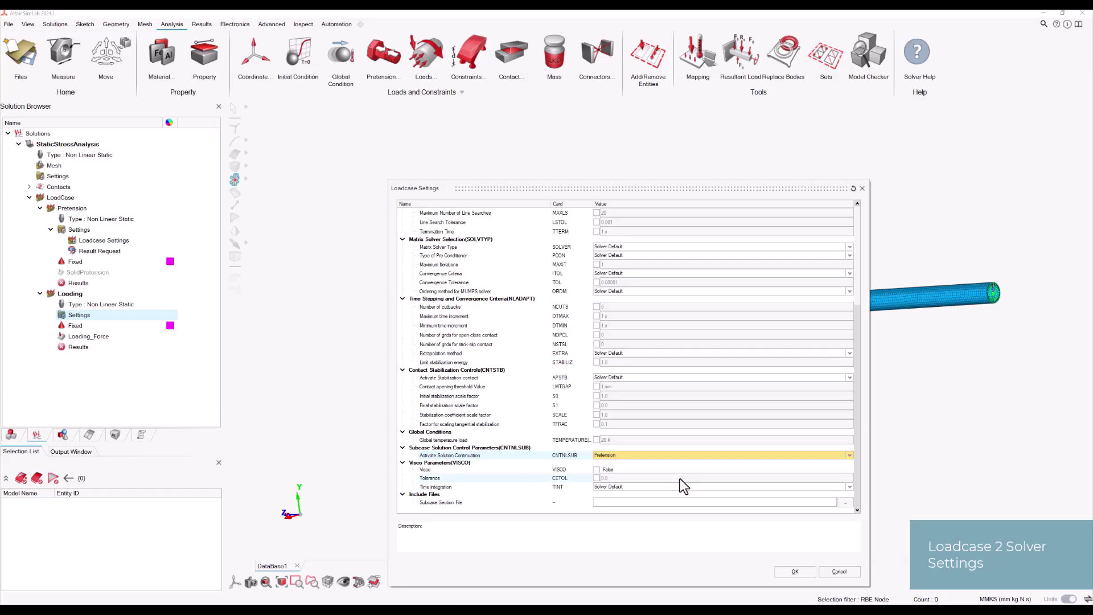
left_click(795, 571)
right_click(96, 319)
left_click(117, 337)
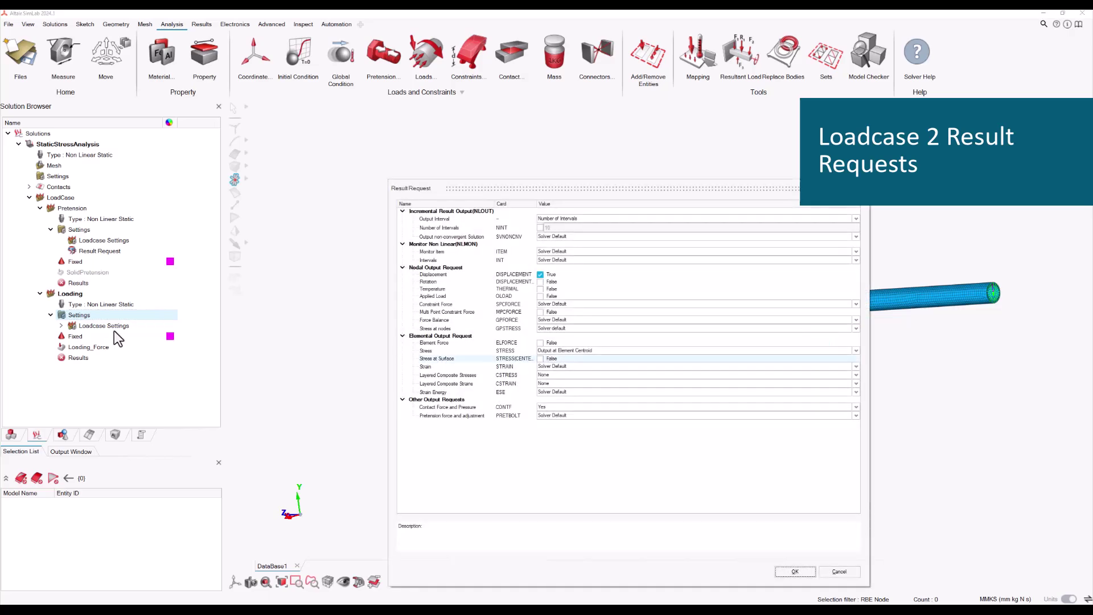
- Request 25 output intervals, rotation output and element-centroid strain for the Loading loadcase
left_click(540, 228)
type("25")
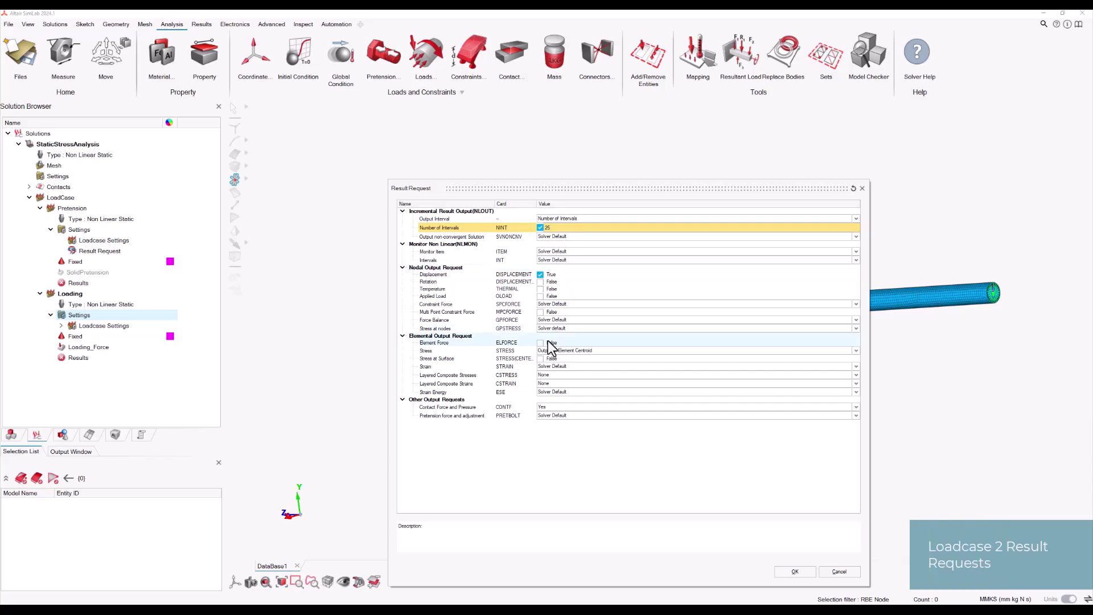
left_click(550, 367)
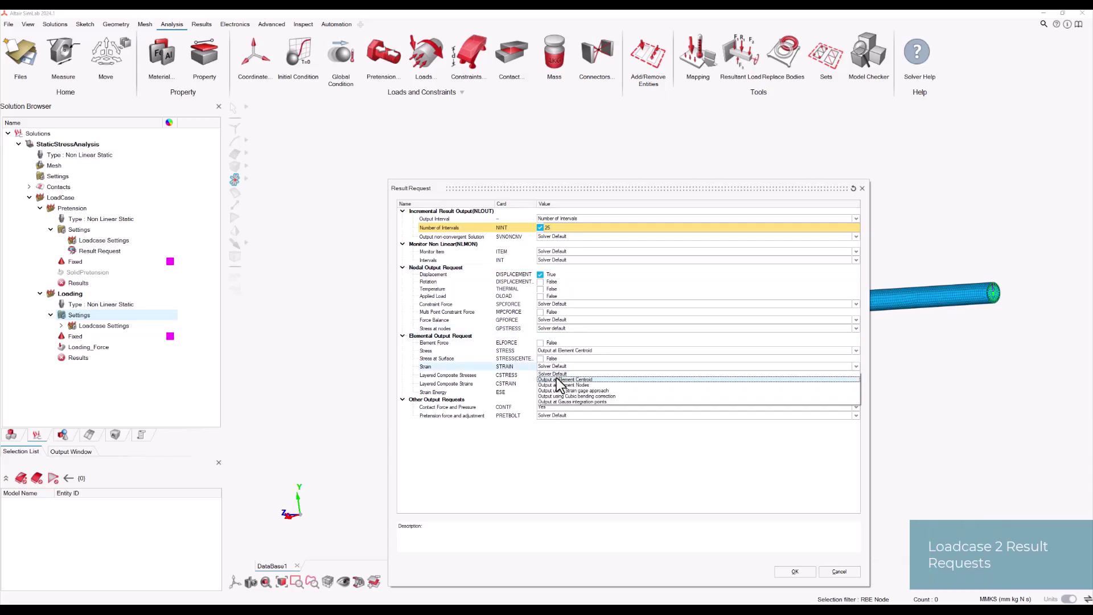
left_click(556, 378)
left_click(541, 282)
left_click(791, 571)
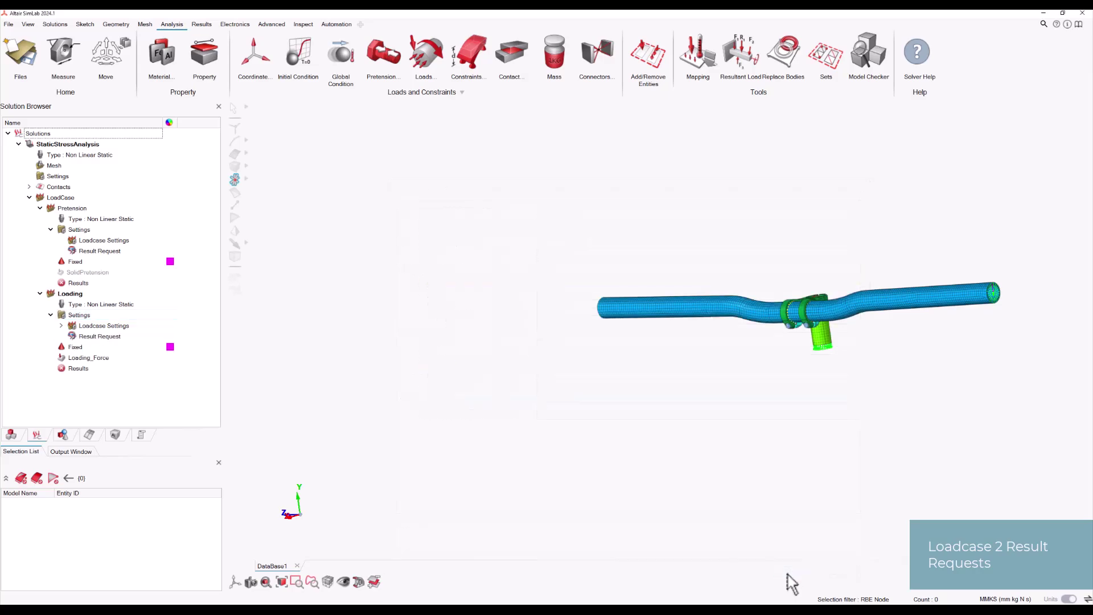
- Set the analysis Solver Settings to CHECKEL No and CNTNLSUB Yes
left_click(91, 175)
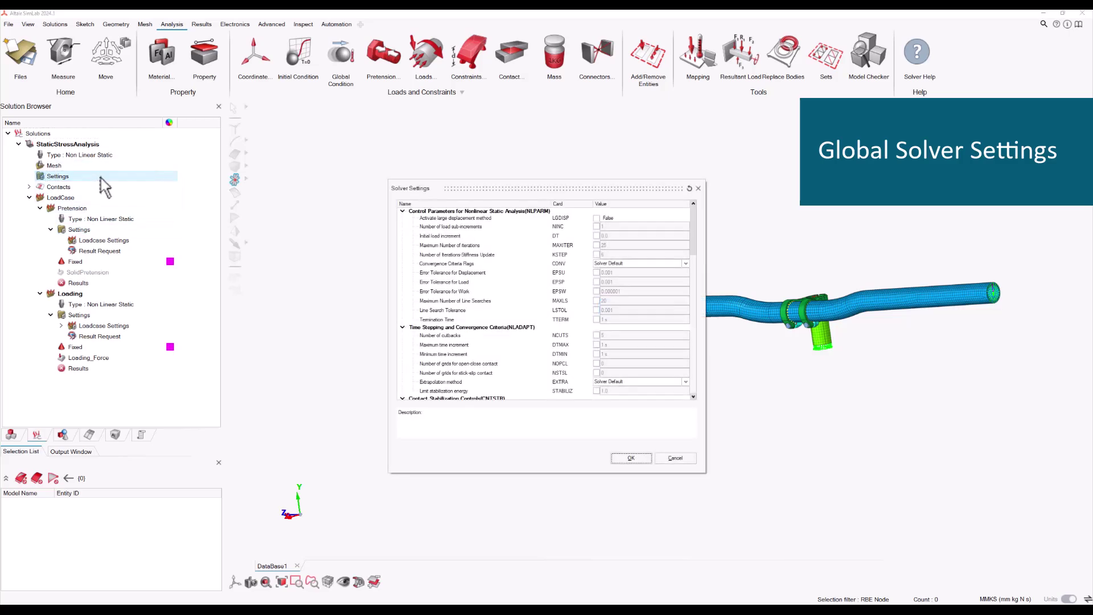
left_click_drag(695, 227, 696, 292)
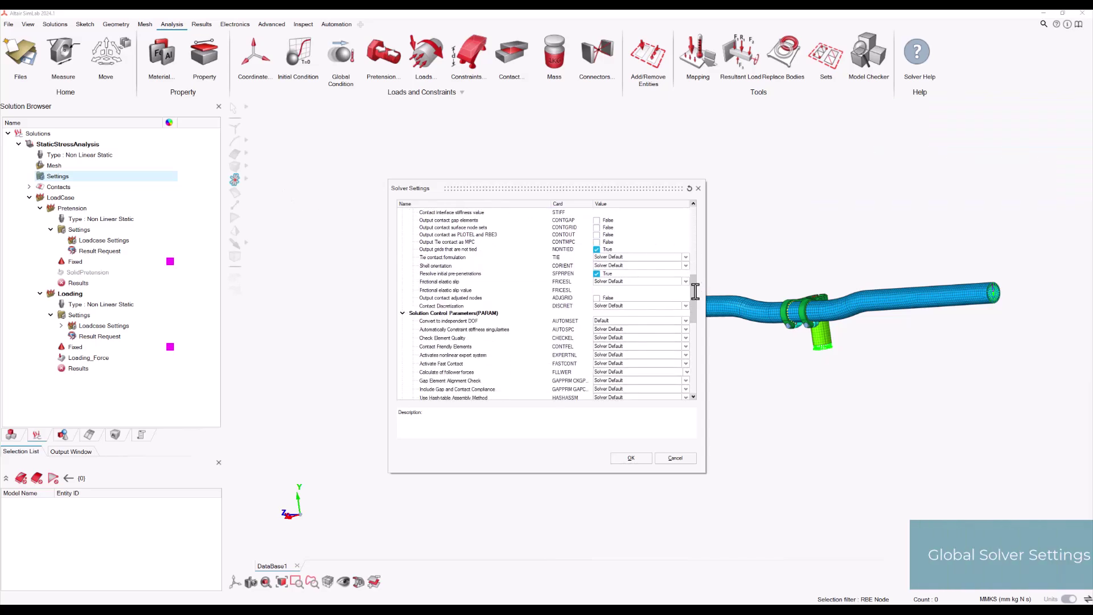
left_click(609, 337)
left_click(609, 357)
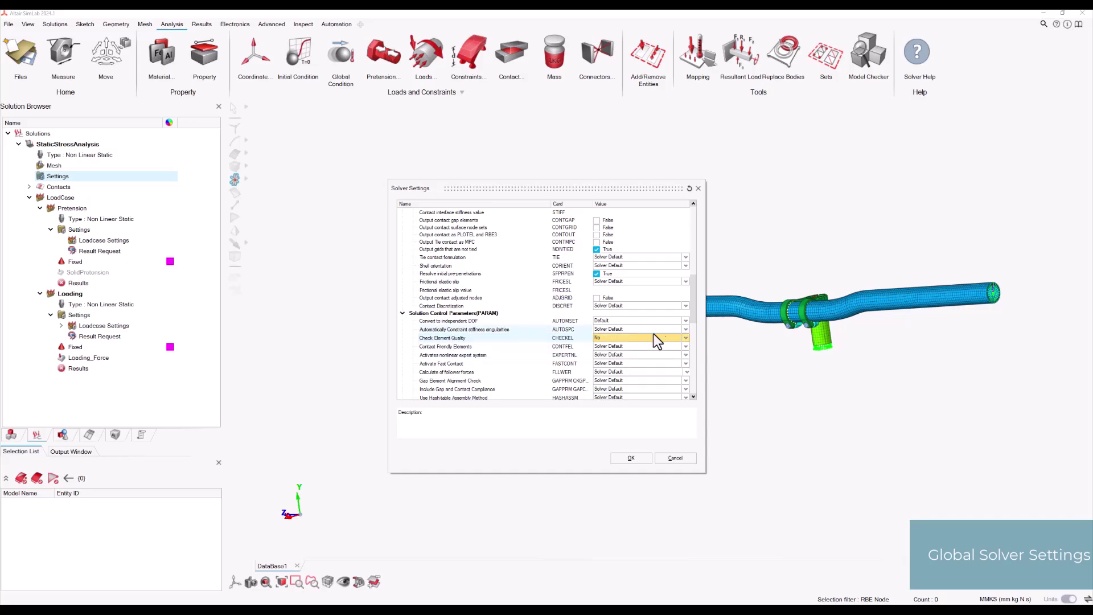
left_click_drag(694, 314, 693, 380)
left_click(626, 311)
left_click(626, 324)
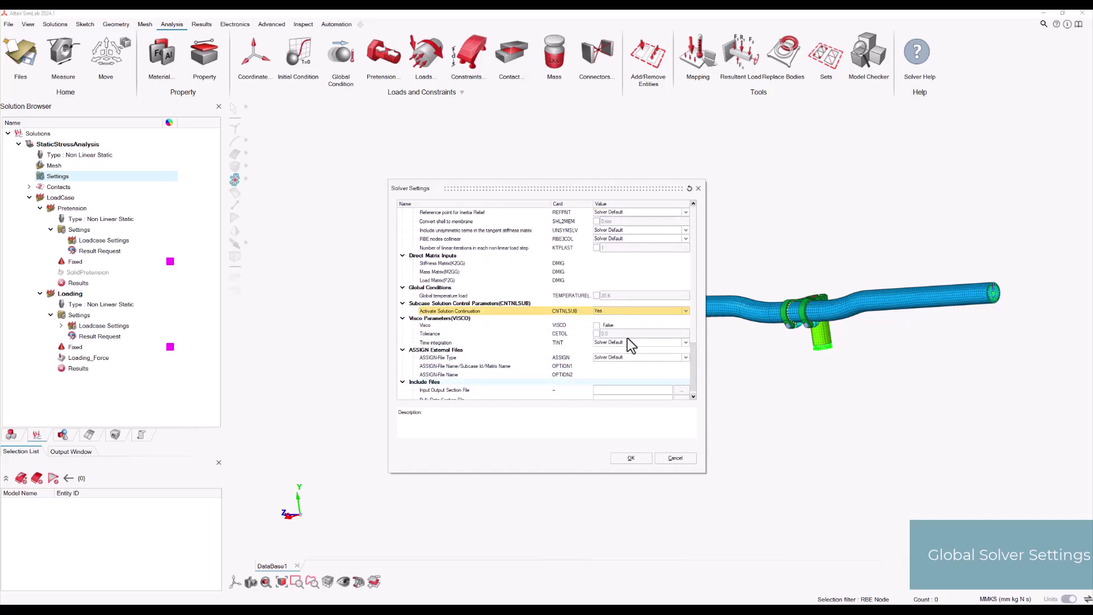
left_click(633, 461)
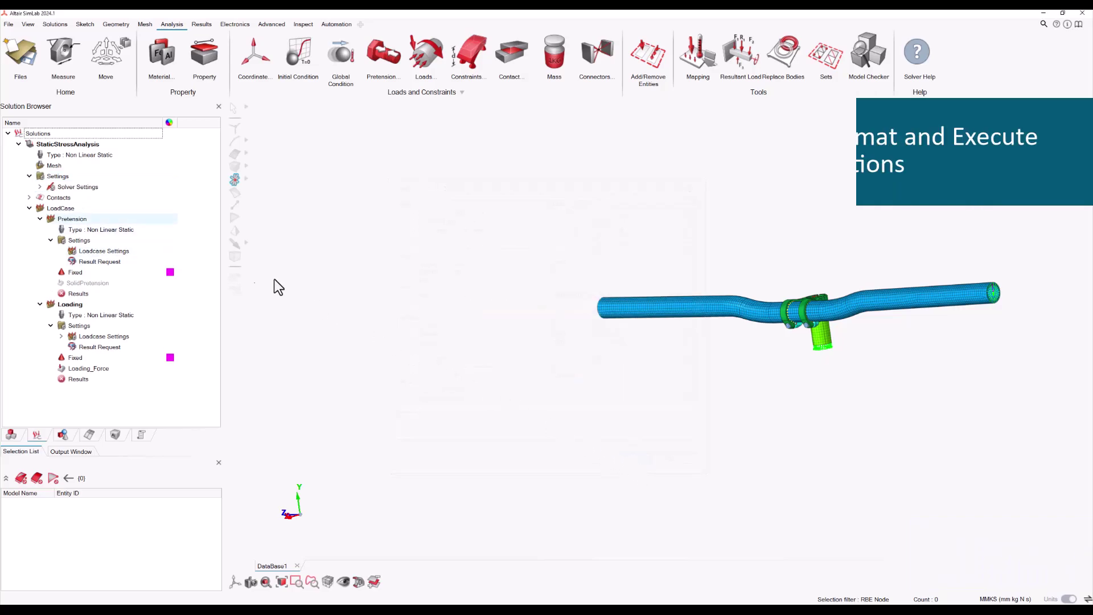
- Set the Format and Execute Options to use 4 processors
right_click(76, 177)
left_click(101, 199)
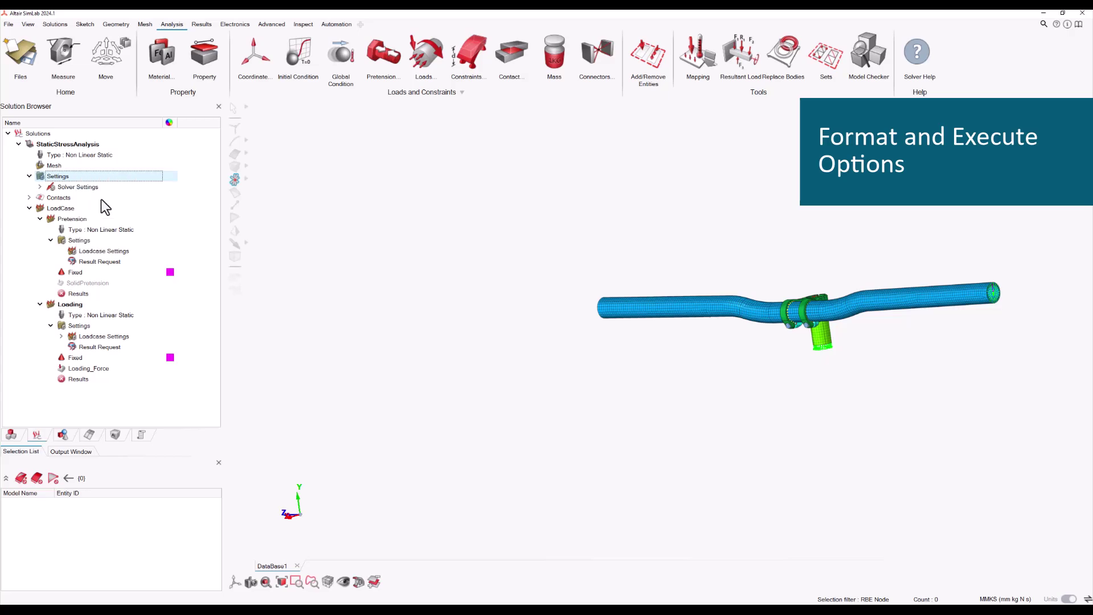
left_click(570, 362)
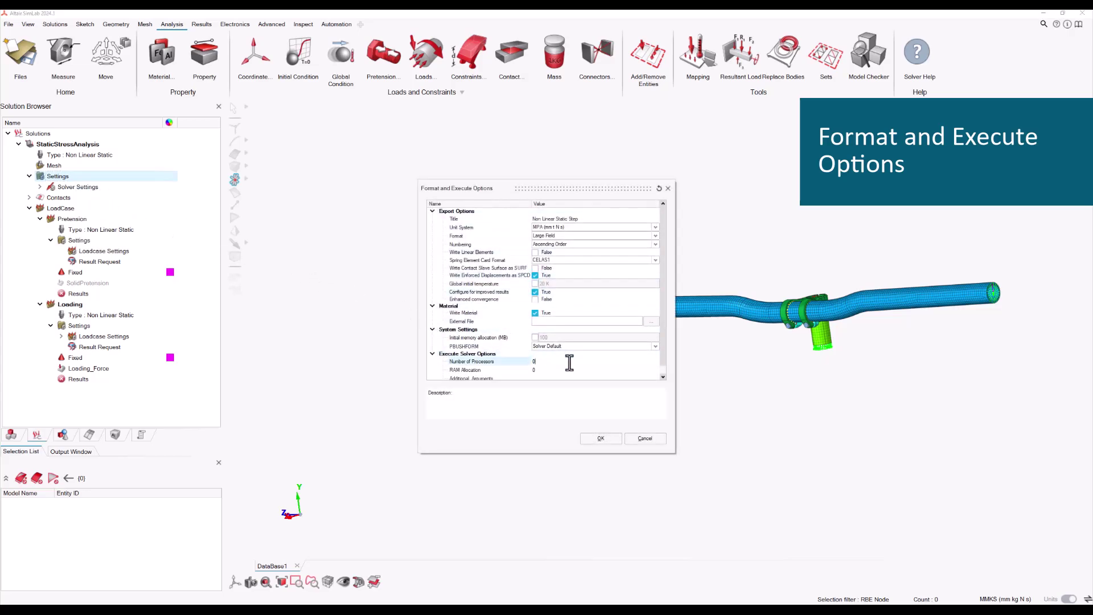
key("BackSpace")
type("4")
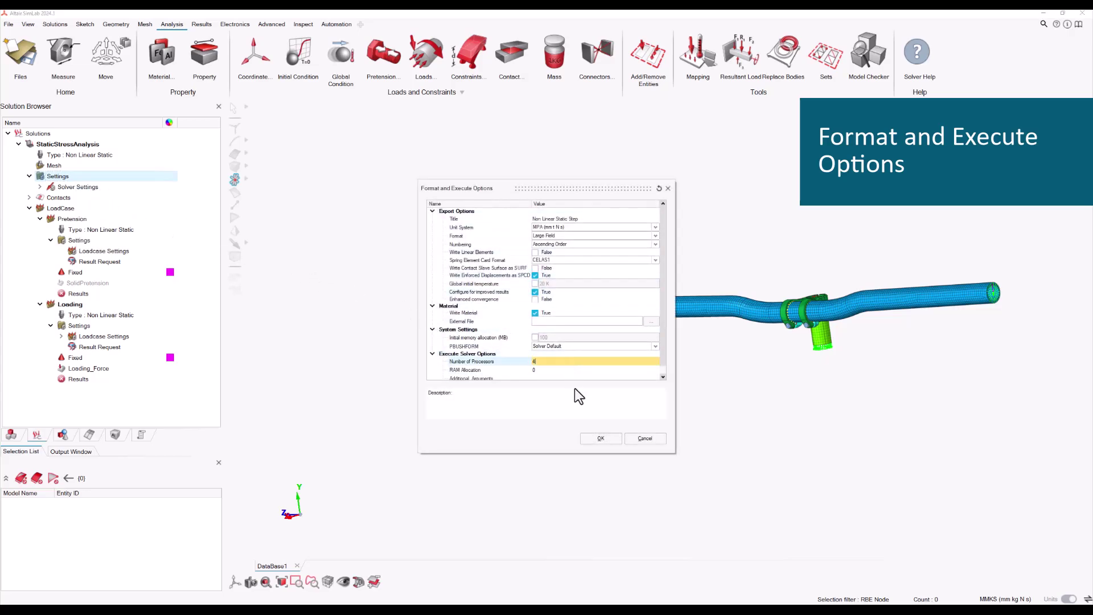
left_click(586, 439)
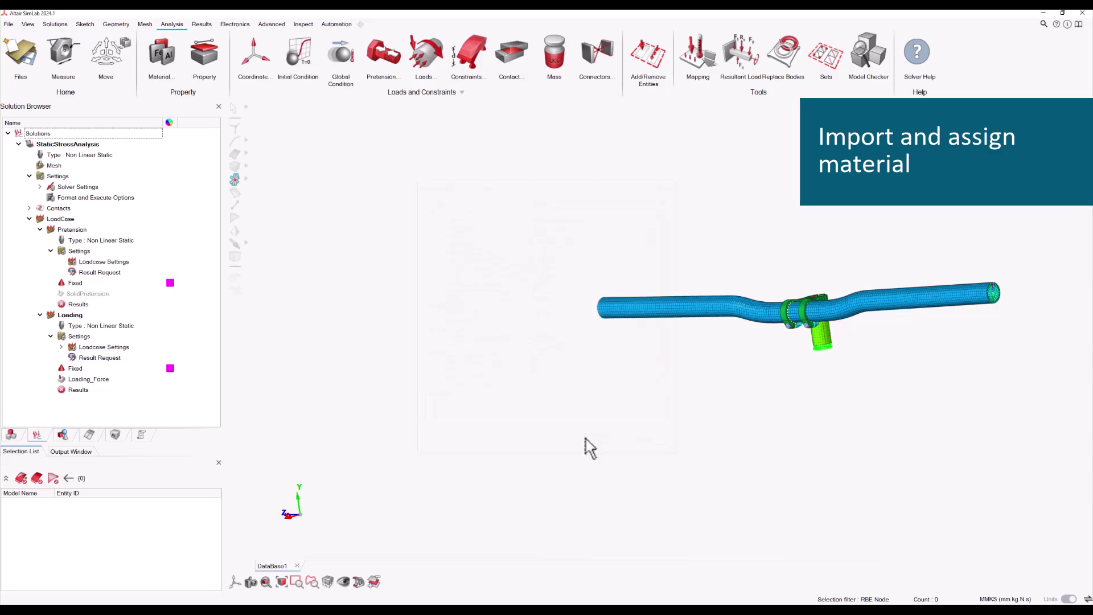
mouse_move(589, 448)
middle_mouse_down()
mouse_move(598, 456)
mouse_move(586, 446)
middle_mouse_up()
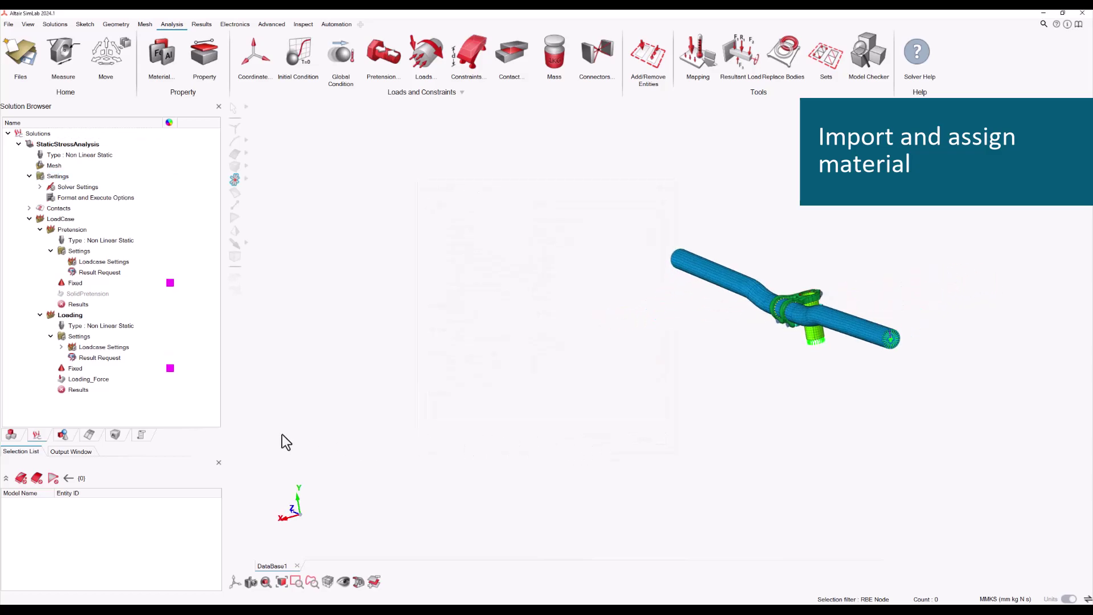
left_click(114, 434)
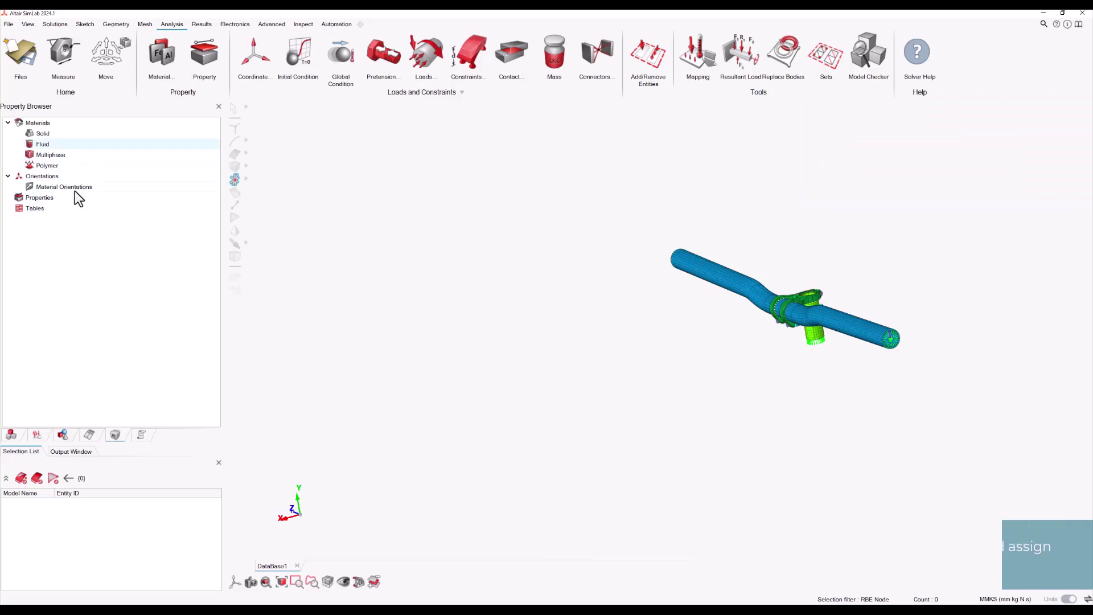
right_click(64, 125)
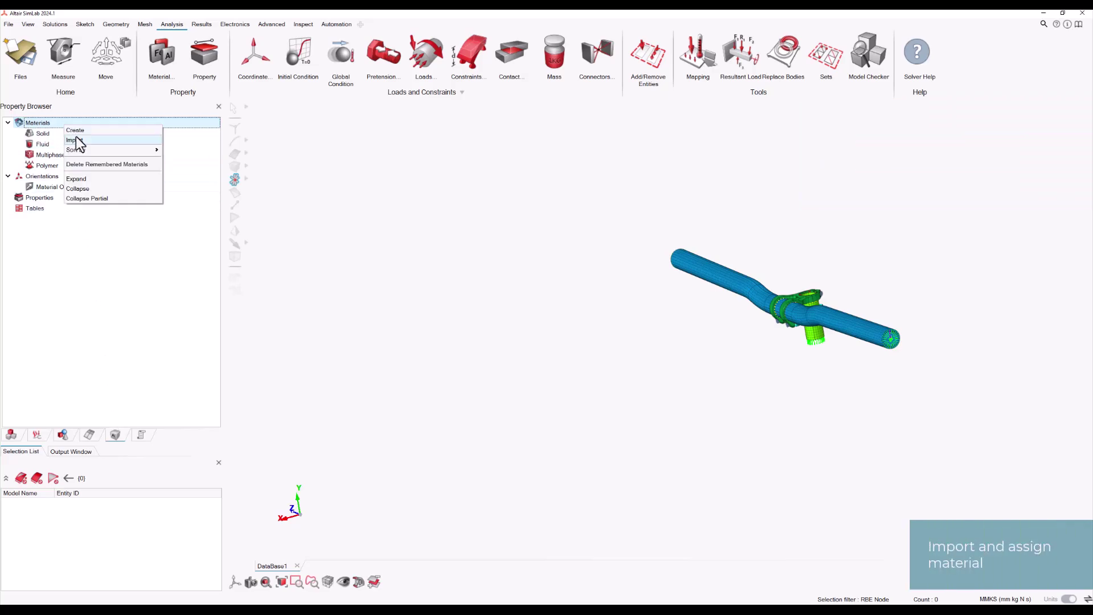
left_click(79, 137)
double_click(209, 94)
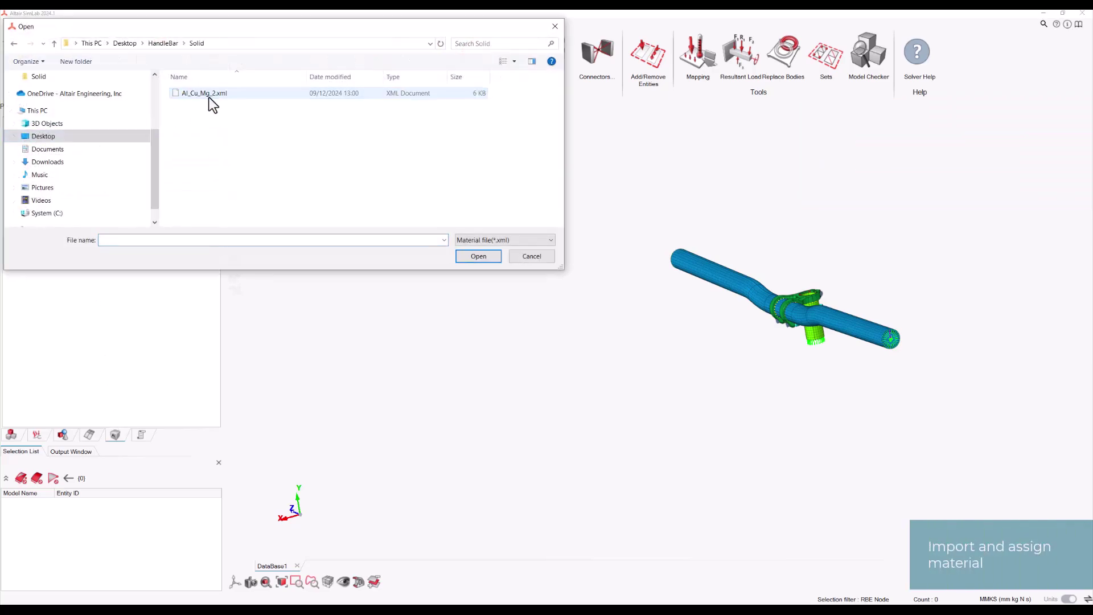
left_click(209, 96)
left_click(473, 257)
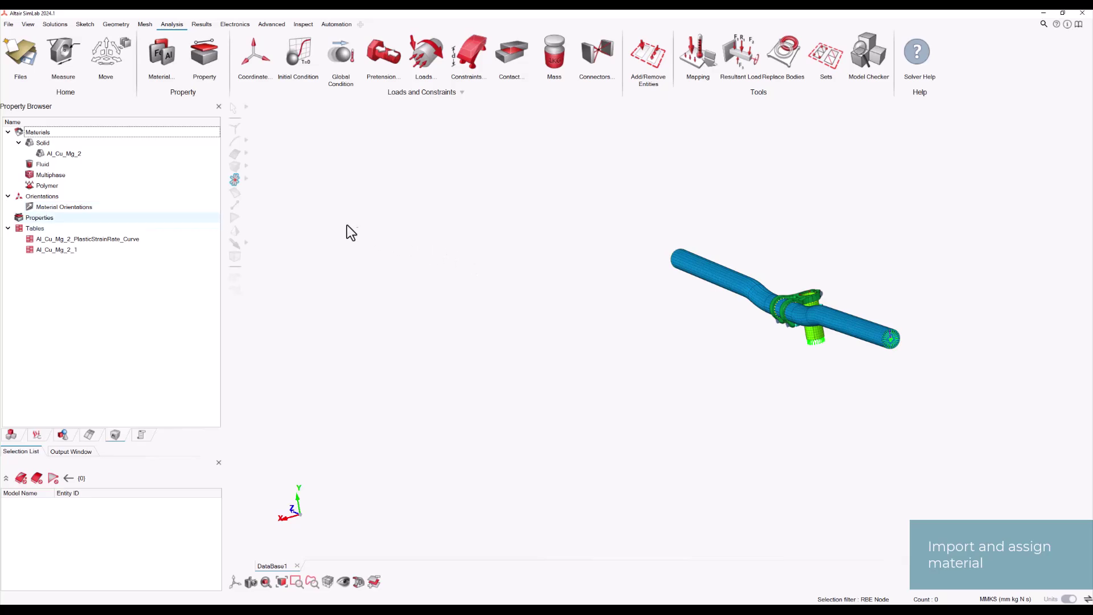
left_click(90, 154)
double_click(90, 155)
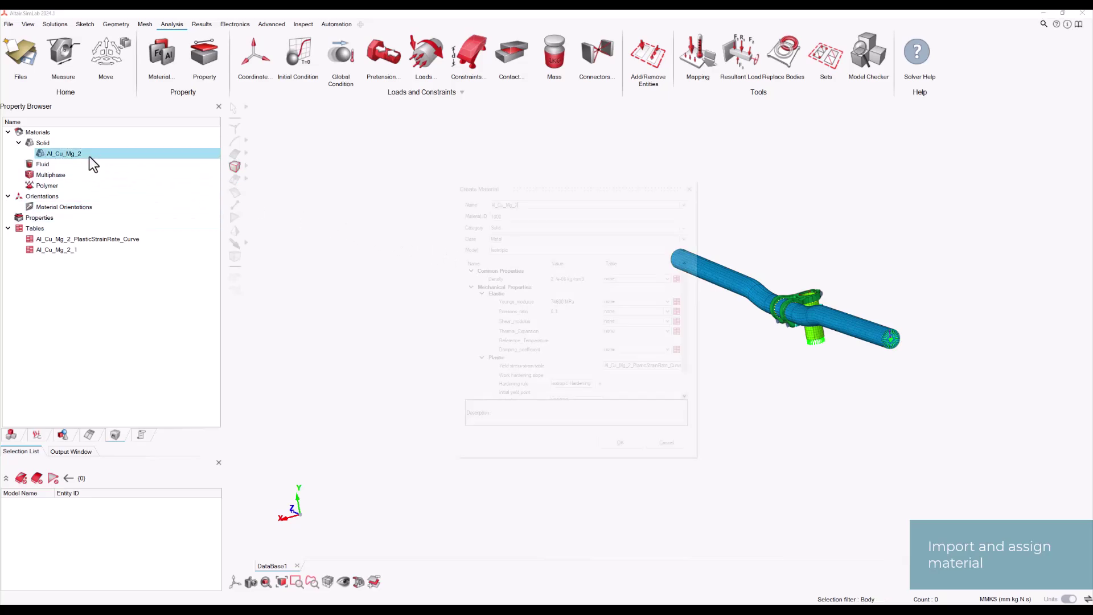
left_click_drag(520, 182, 388, 170)
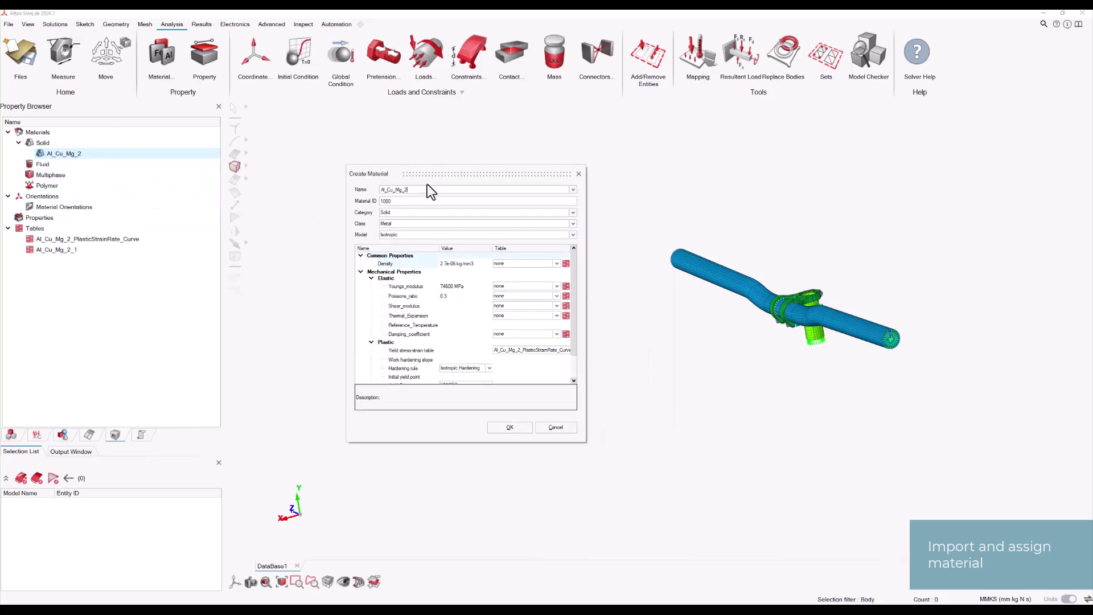
left_click_drag(584, 286, 614, 291)
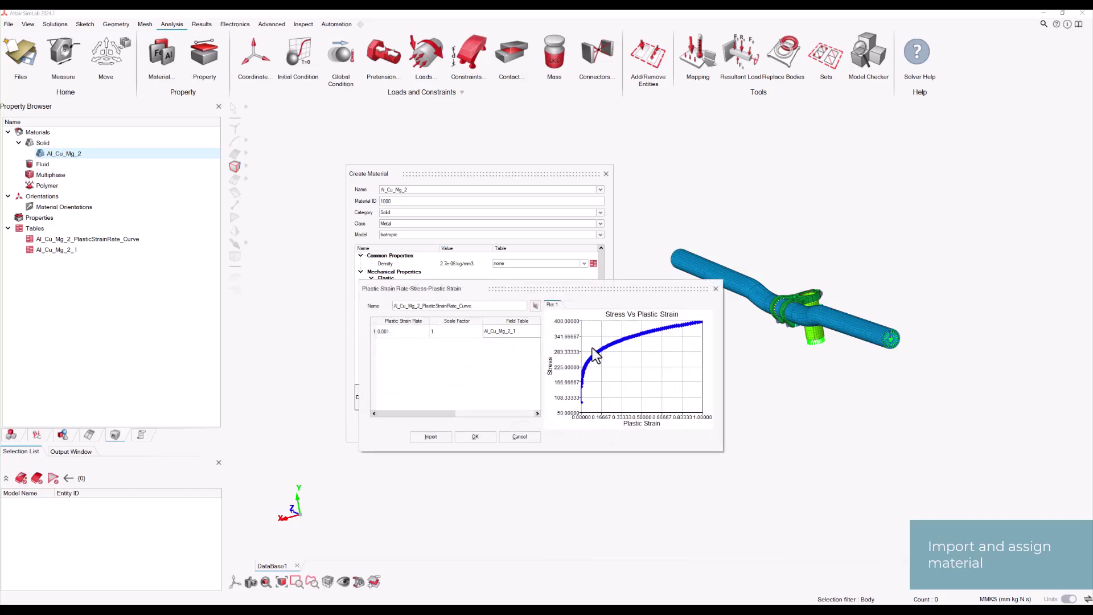
left_click_drag(595, 288, 849, 224)
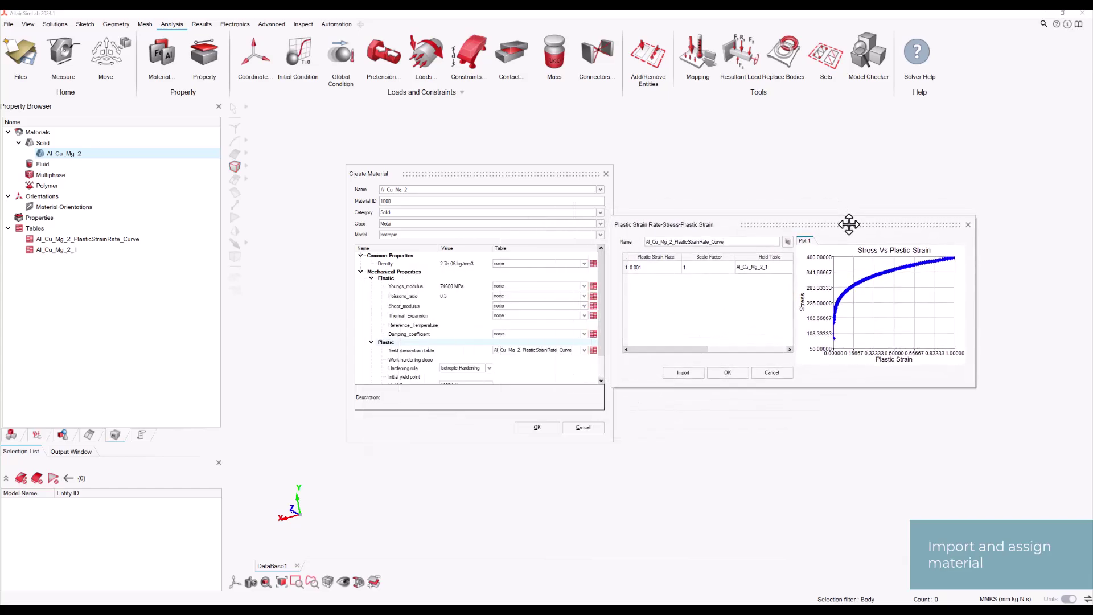
left_click(968, 224)
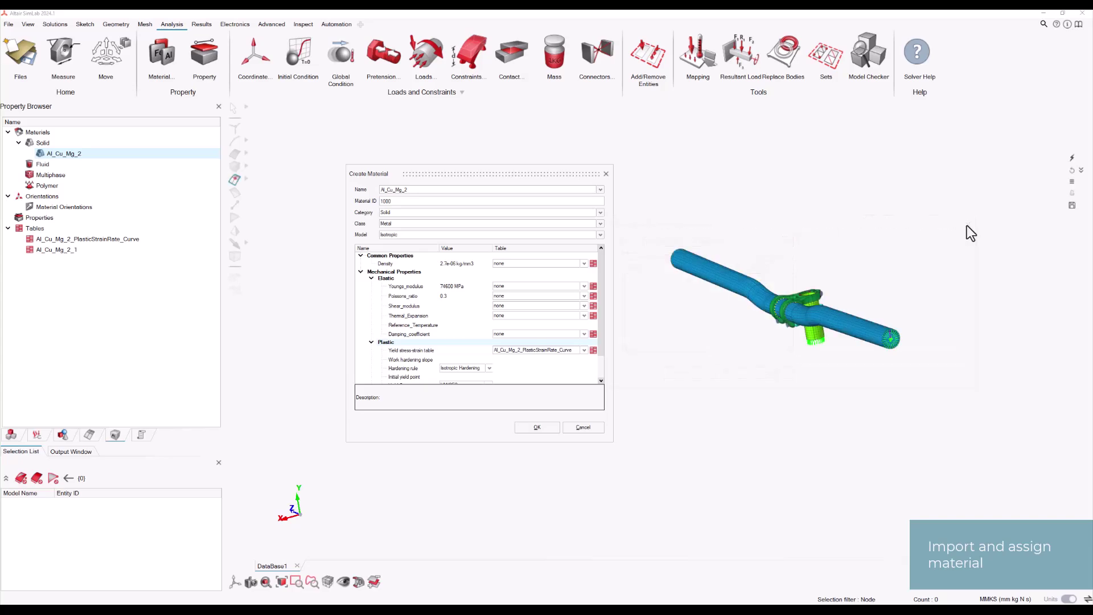
left_click(606, 175)
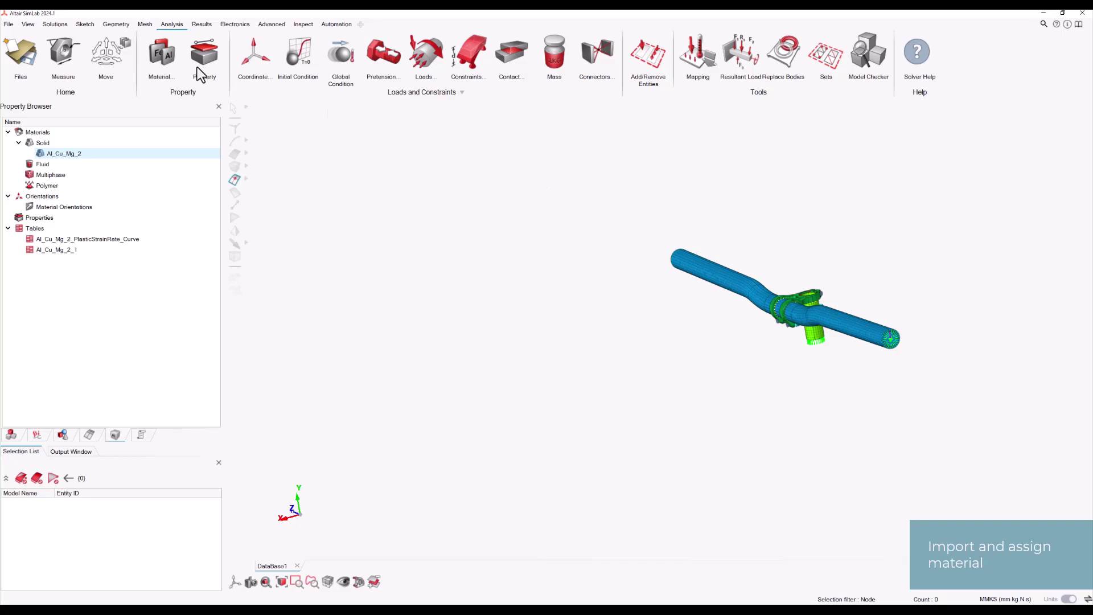
- Load Steel from the built-in Solid material database into the model's Material Browser
left_click(169, 58)
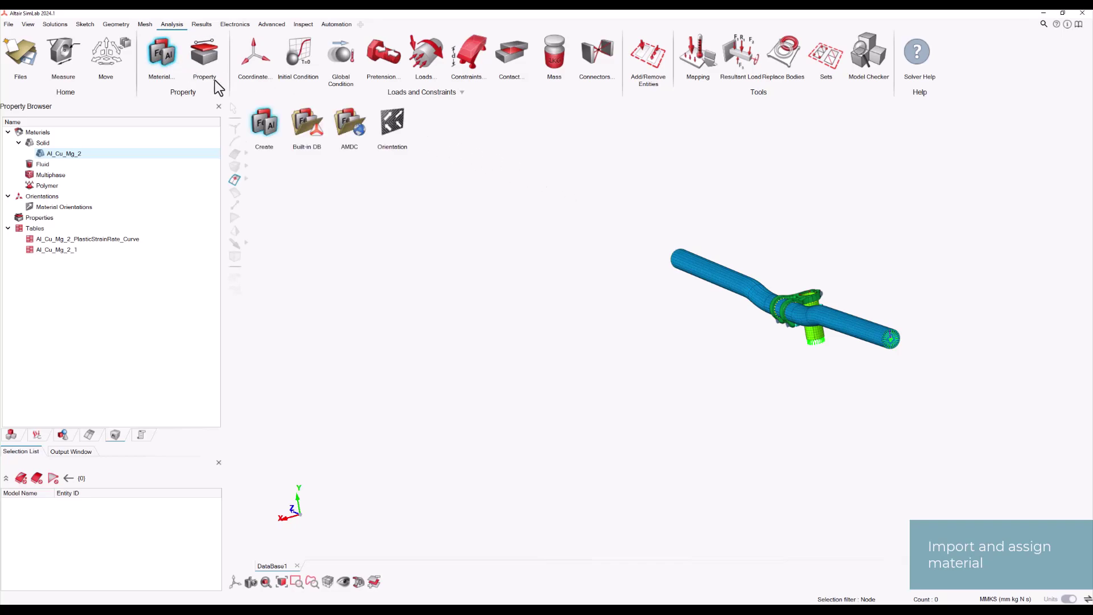
left_click(292, 118)
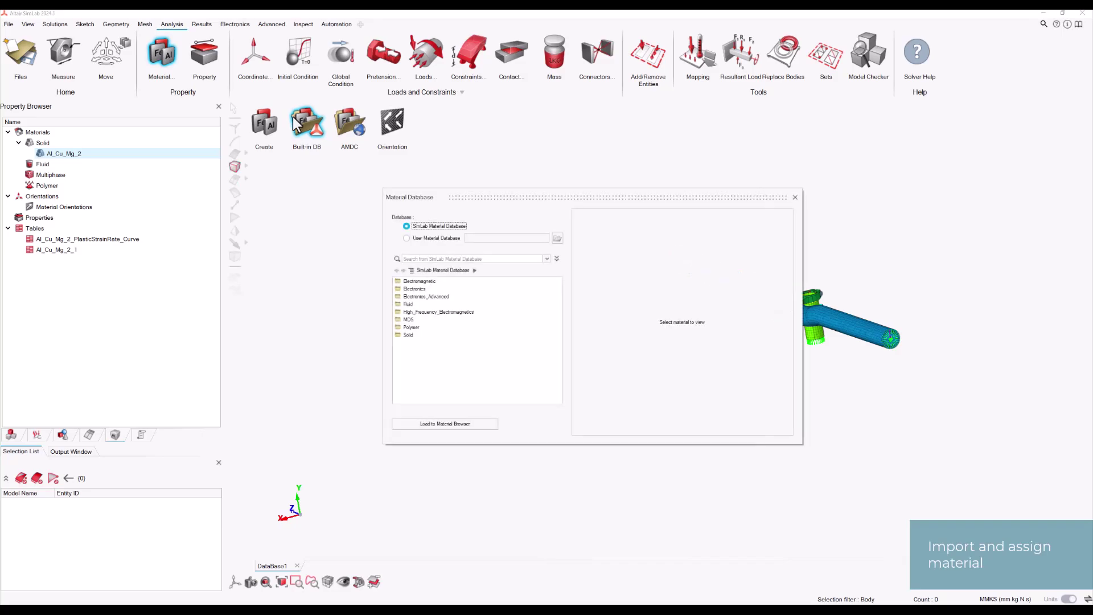
left_click(406, 335)
double_click(409, 335)
scroll(411, 348, "down", 8)
left_click(418, 391)
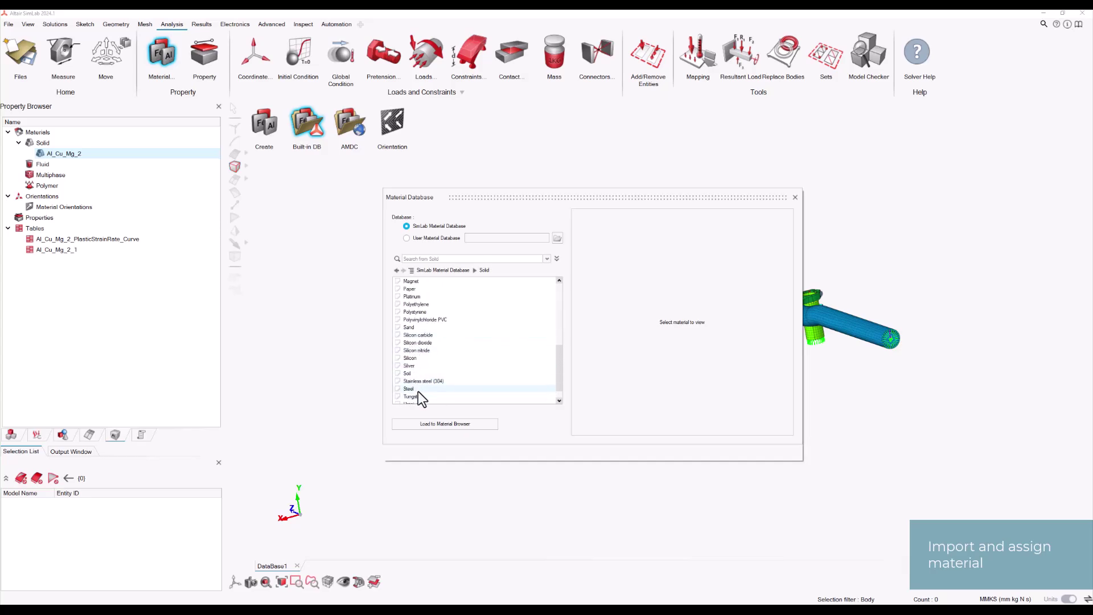
left_click(577, 296)
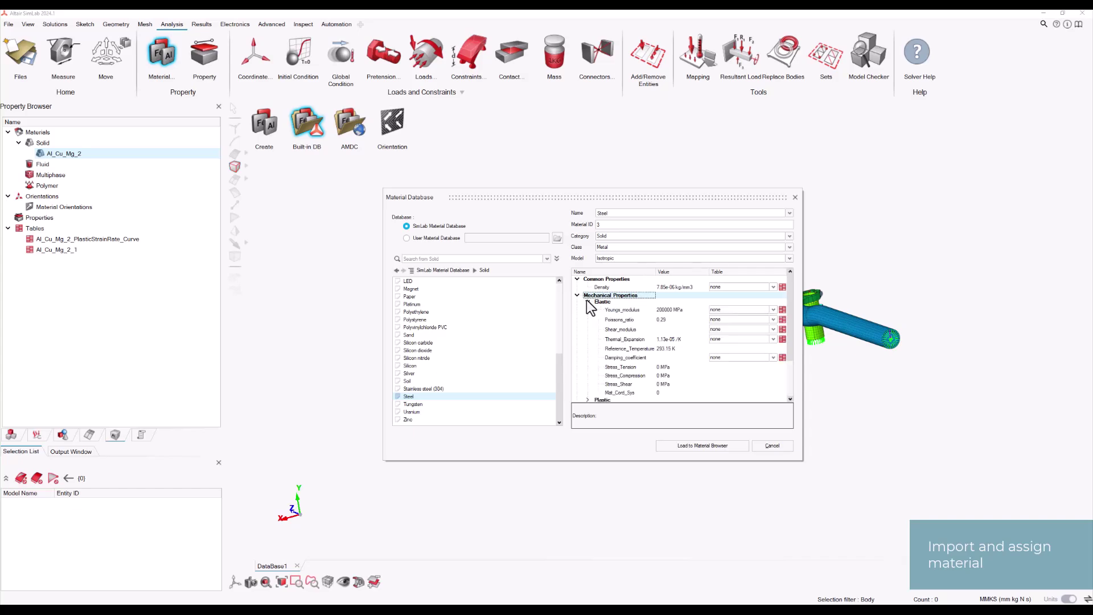
left_click(606, 306)
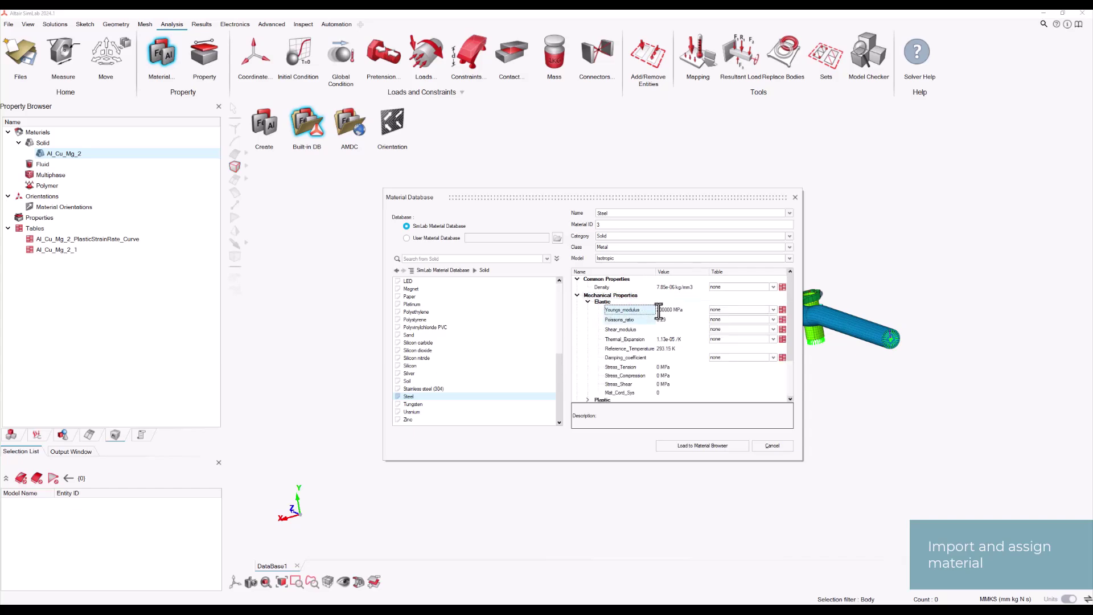
left_click(710, 446)
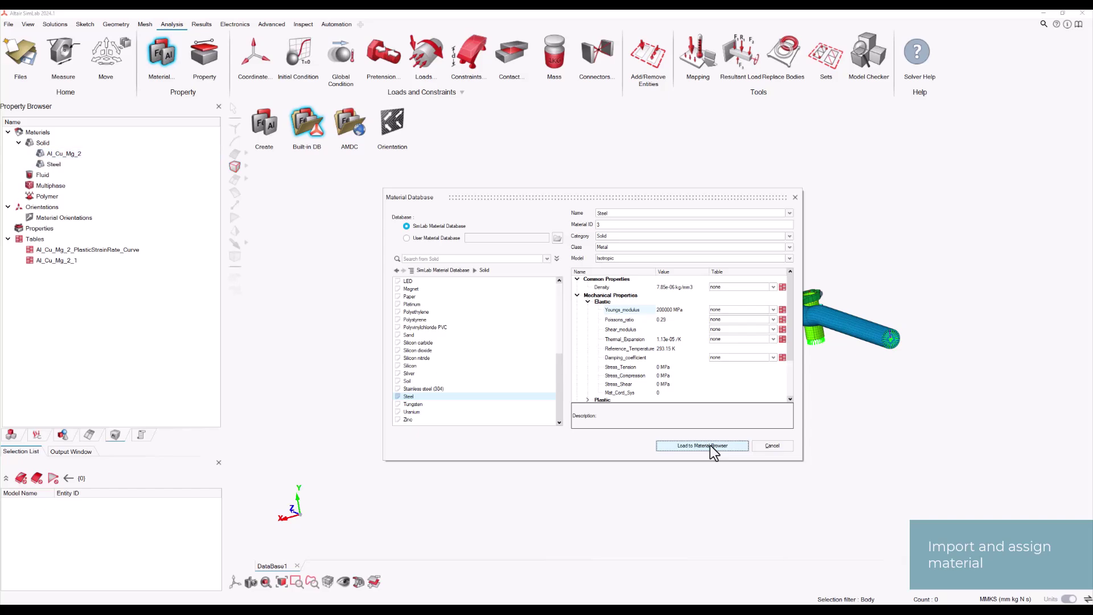
left_click(796, 198)
- Assign Al_Cu_Mg_2 to Vorbau2, Vorbau1, Shaft and Handle Bar
left_click(20, 435)
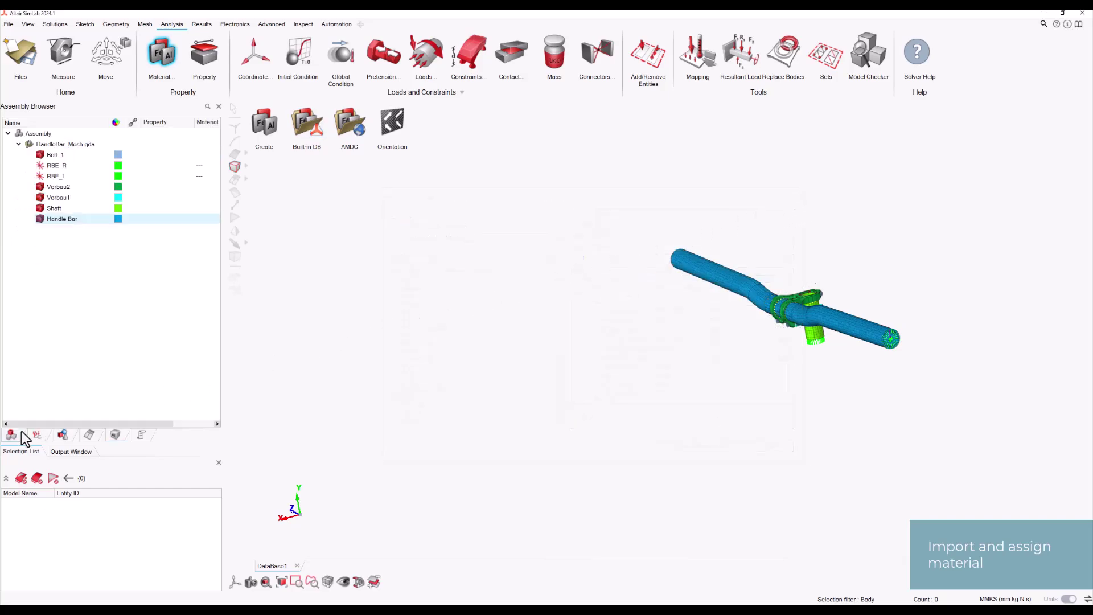
left_click(60, 188)
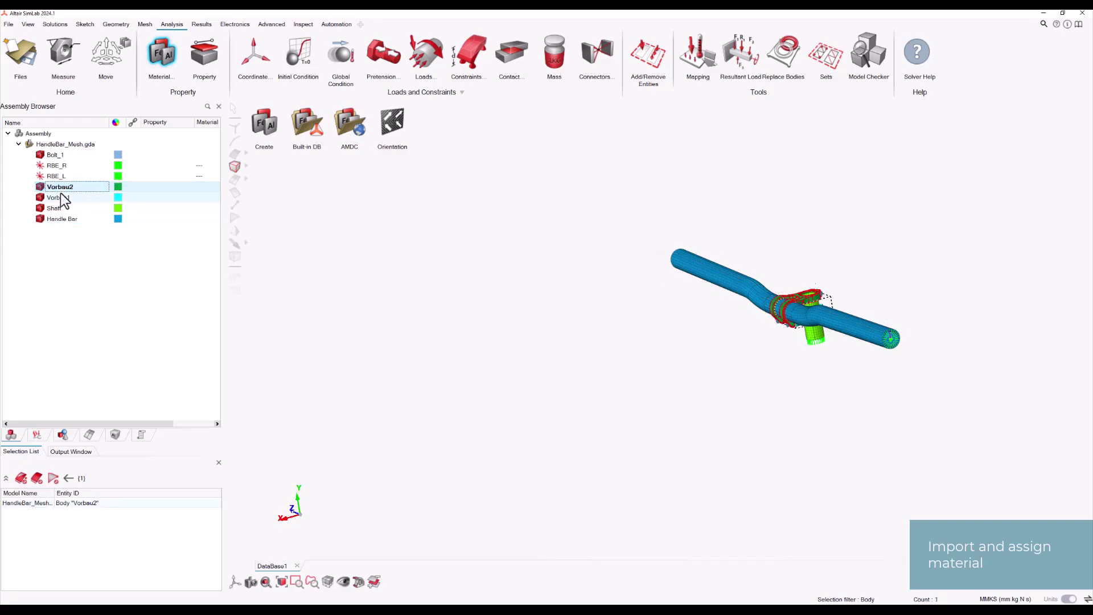
left_click(63, 199, "ctrl")
left_click(64, 208, "ctrl")
left_click(65, 219, "ctrl")
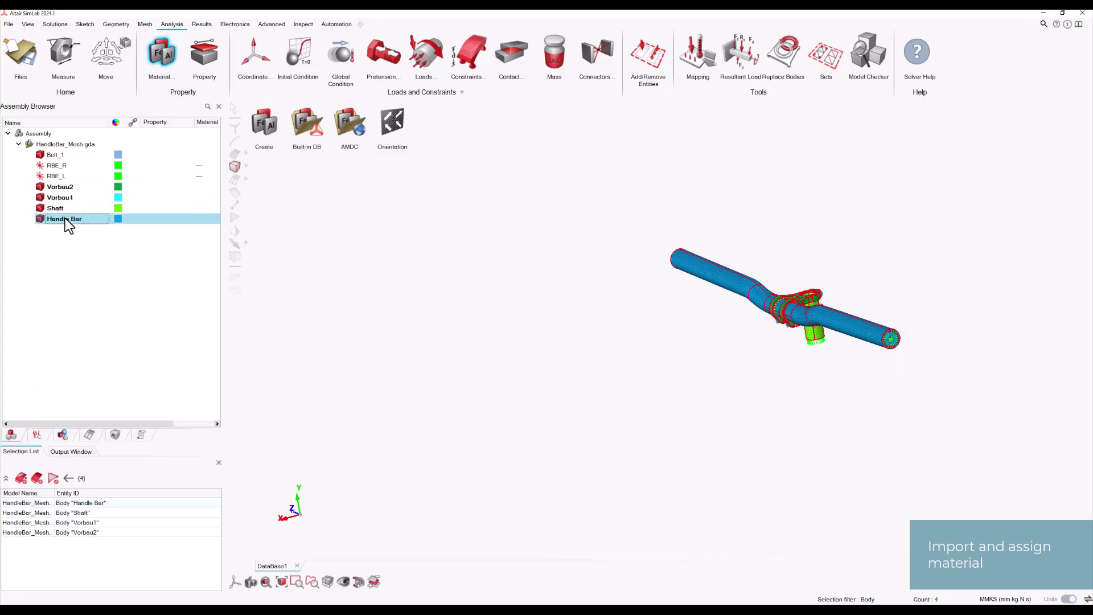
right_click(419, 239)
mouse_move(484, 340)
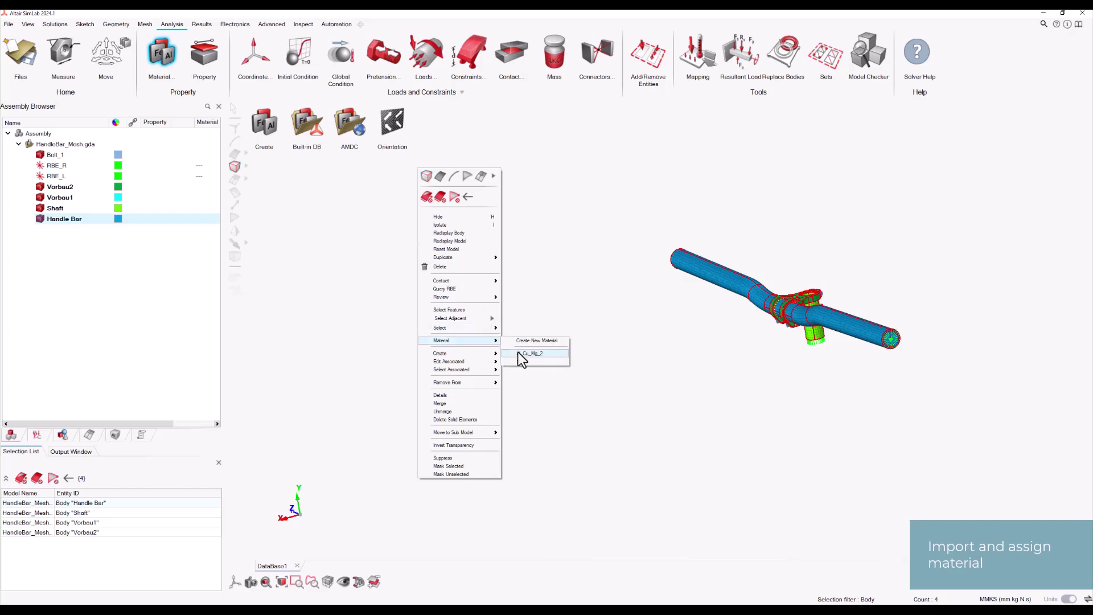
left_click(522, 354)
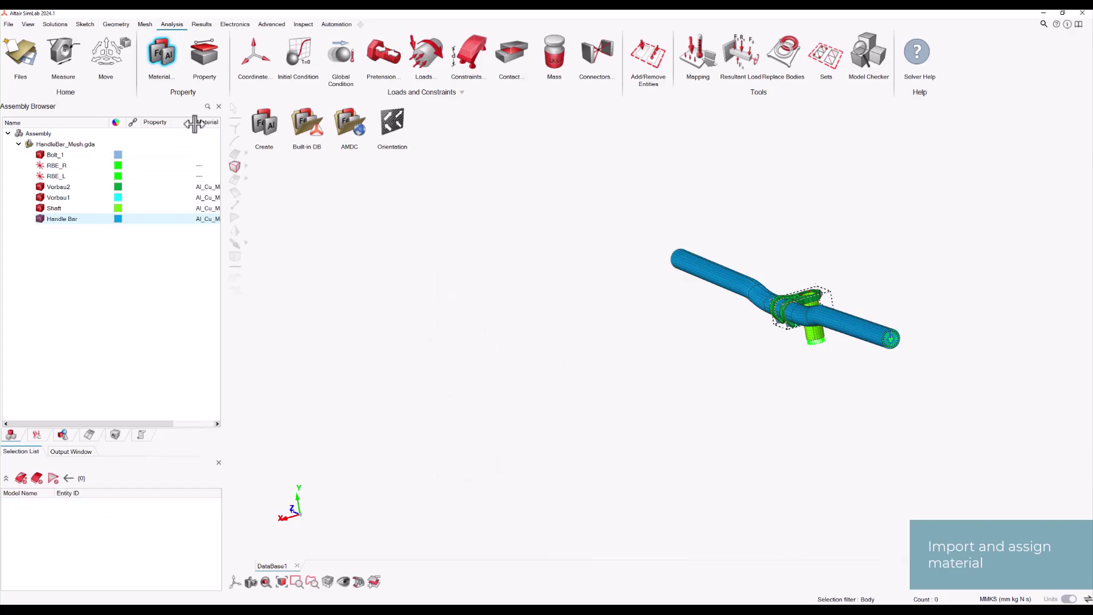
- Assign Steel to the Bolt_1 body
left_click_drag(195, 123, 174, 123)
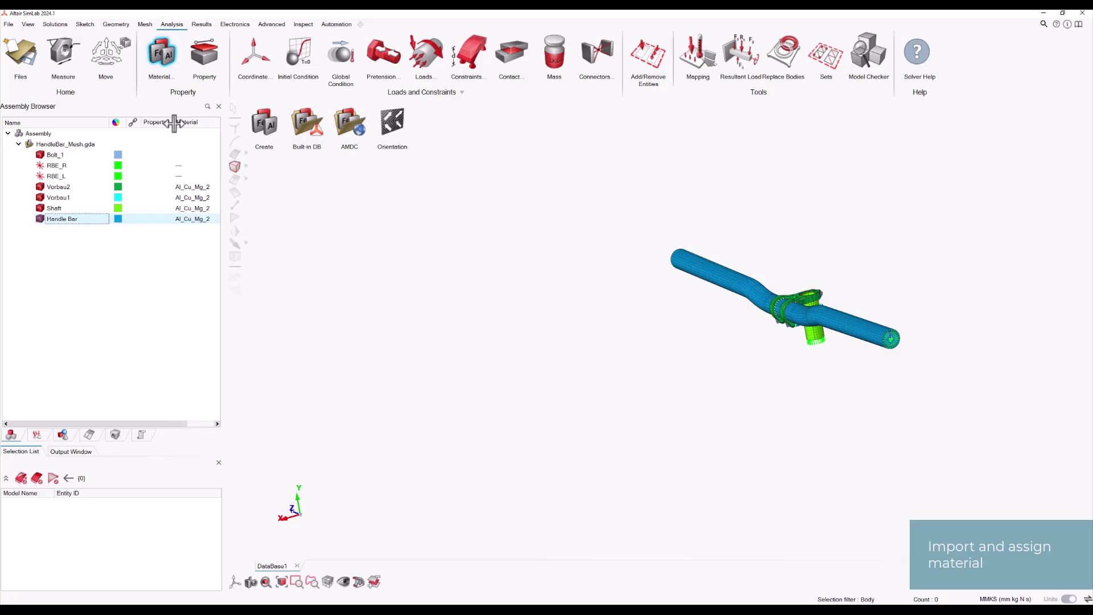
left_click(80, 154)
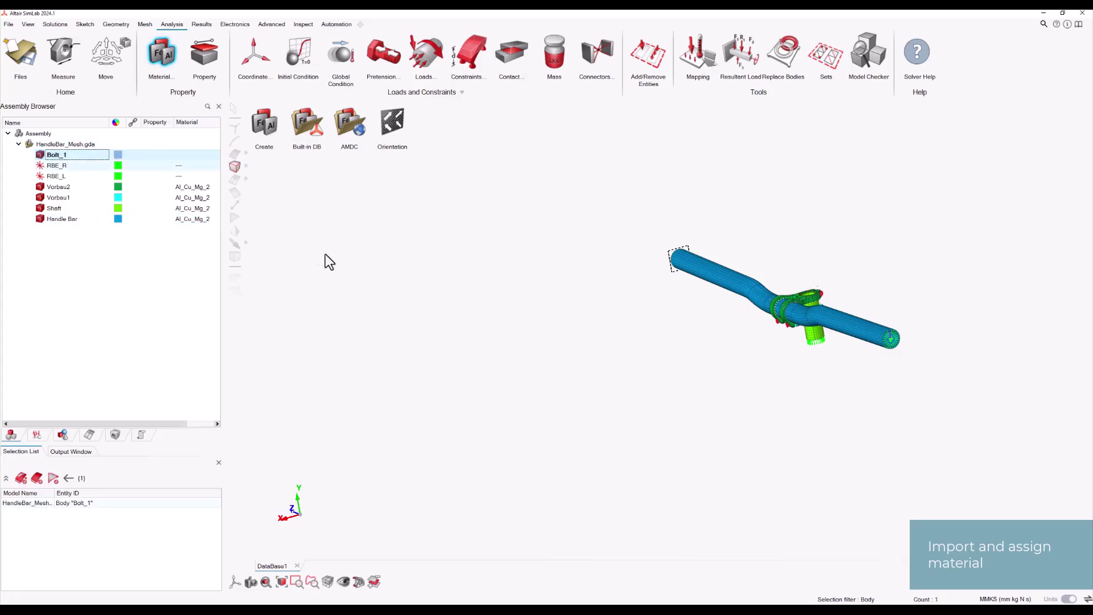
right_click(391, 281)
mouse_move(432, 374)
left_click(496, 402)
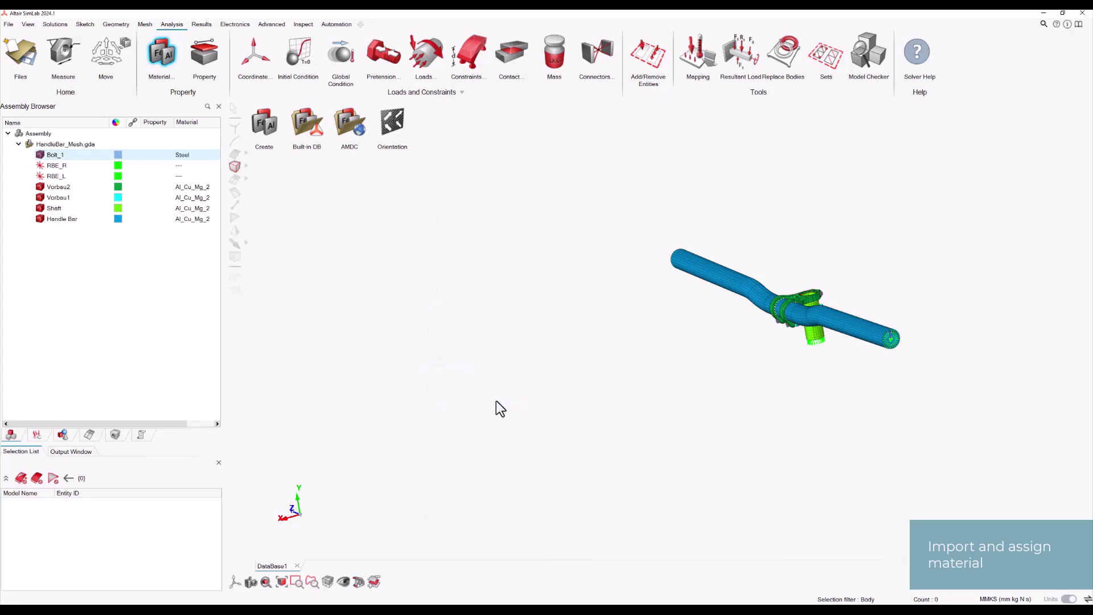
- Update the Loading results to solve StaticStressAnalysis, accepting default properties for unassigned bodies
left_click(39, 435)
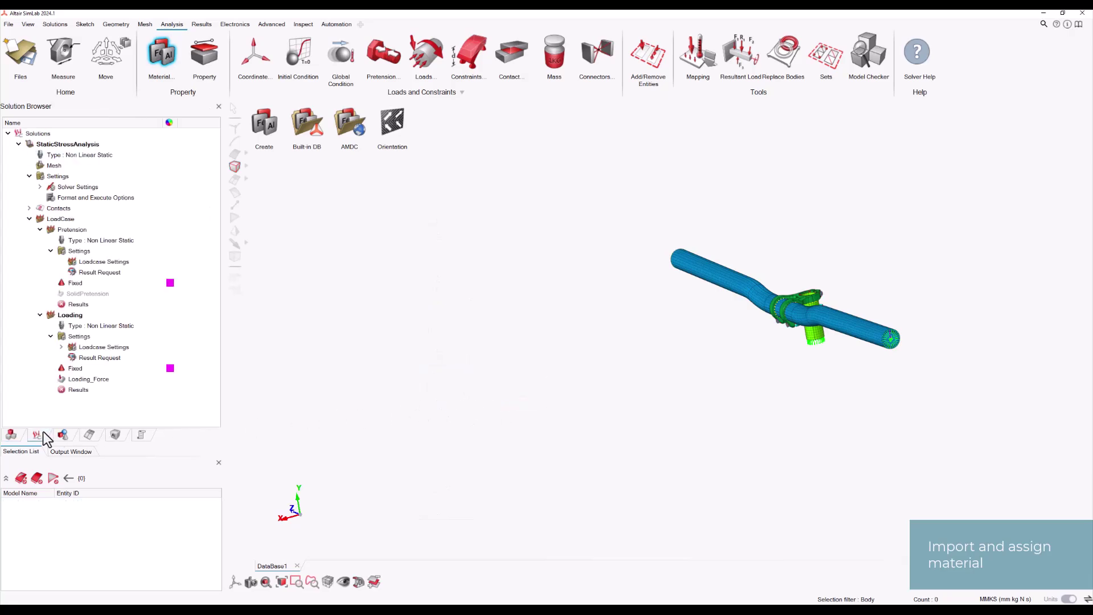
right_click(93, 391)
left_click(110, 396)
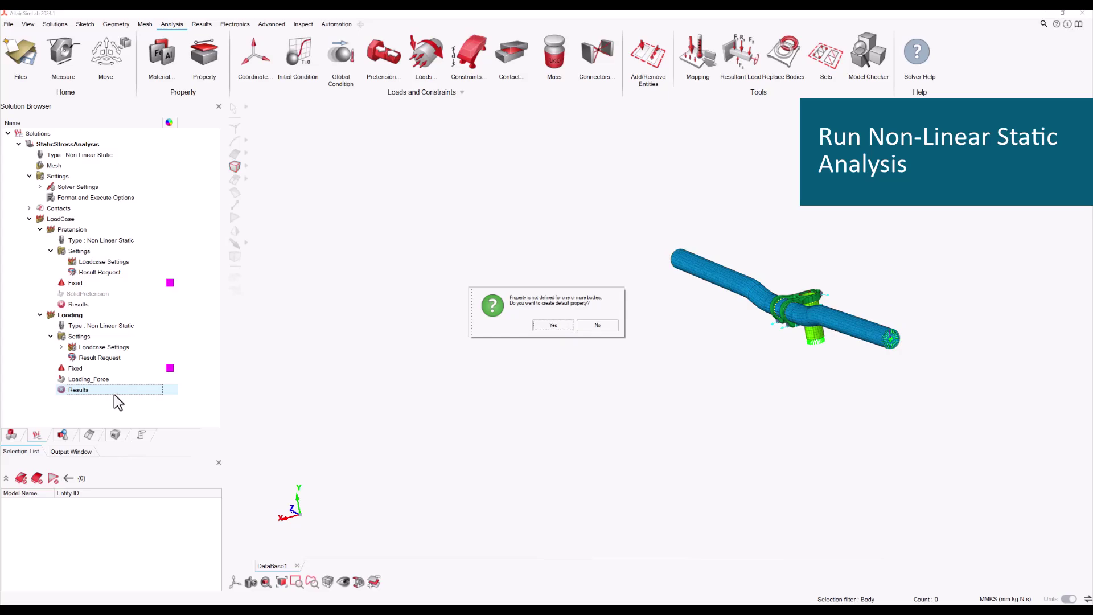
left_click(569, 326)
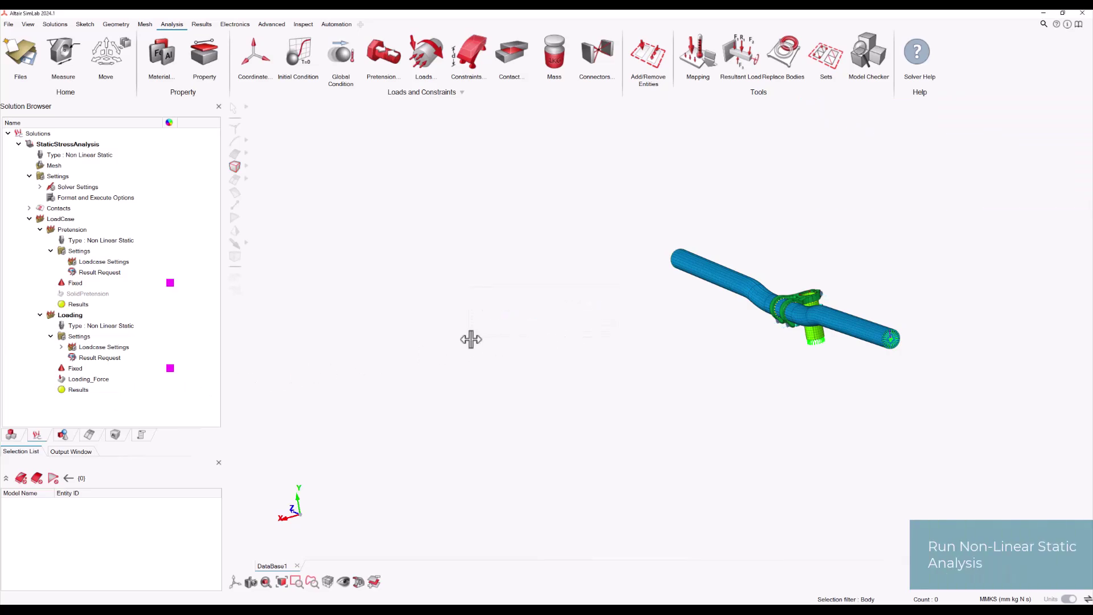
right_click(91, 392)
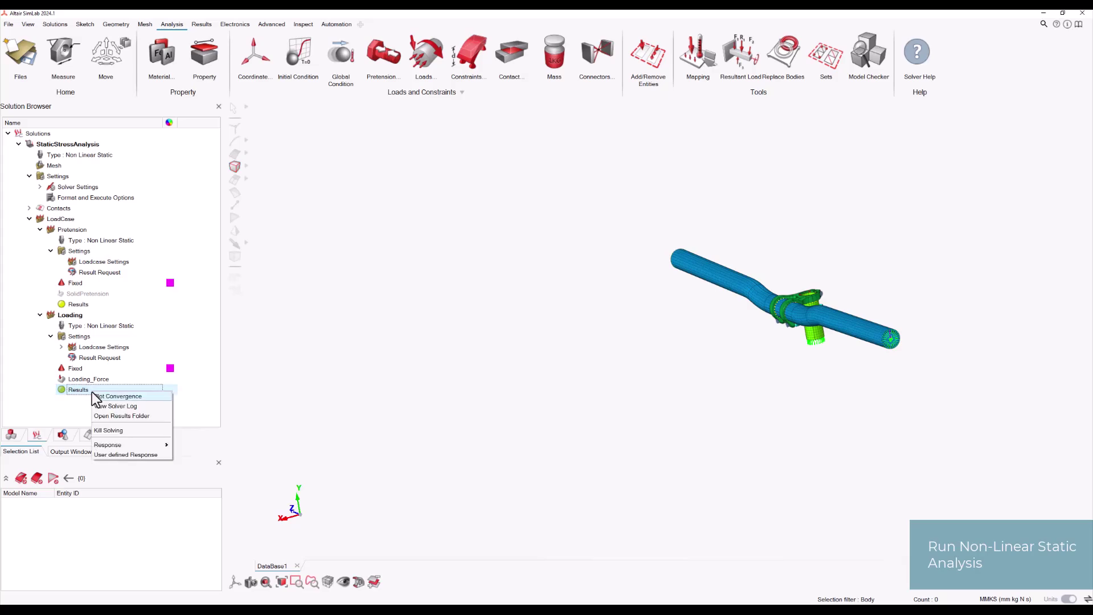
left_click(113, 404)
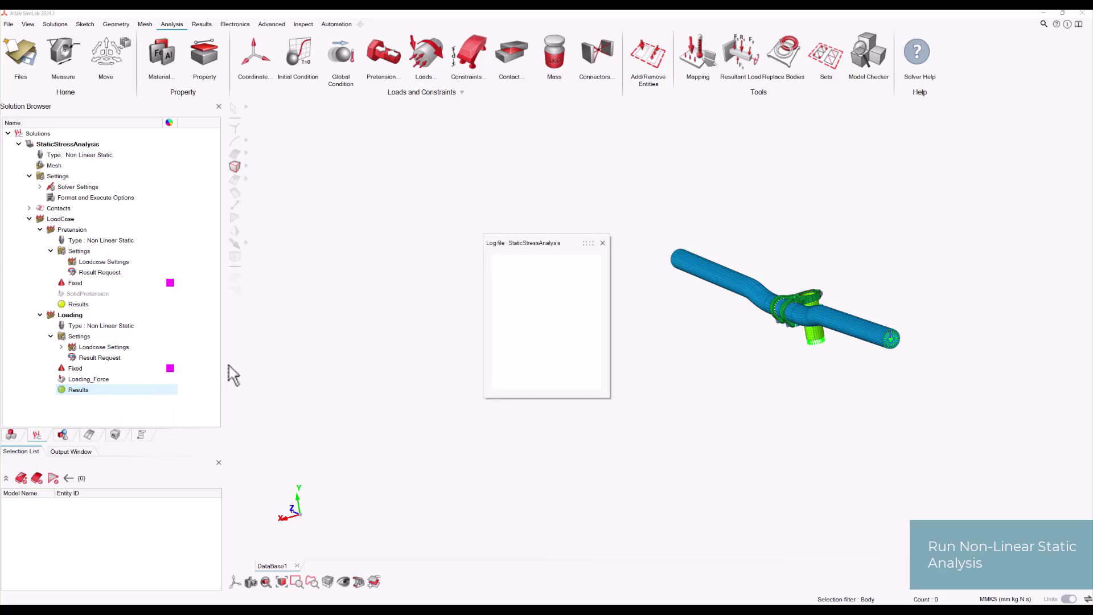
left_click_drag(576, 241, 506, 210)
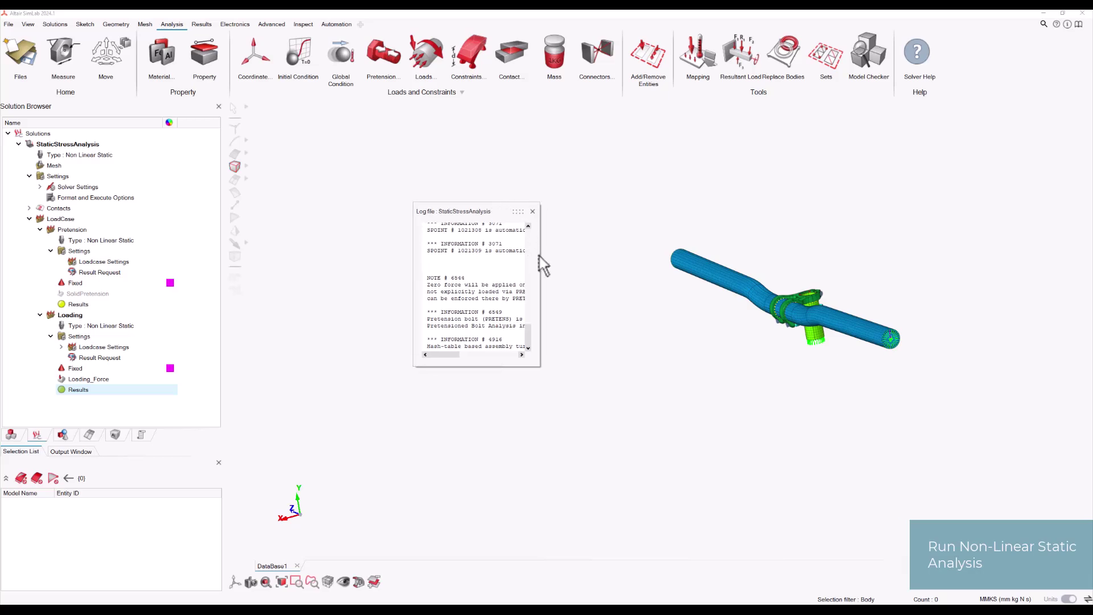
left_click_drag(541, 257, 812, 273)
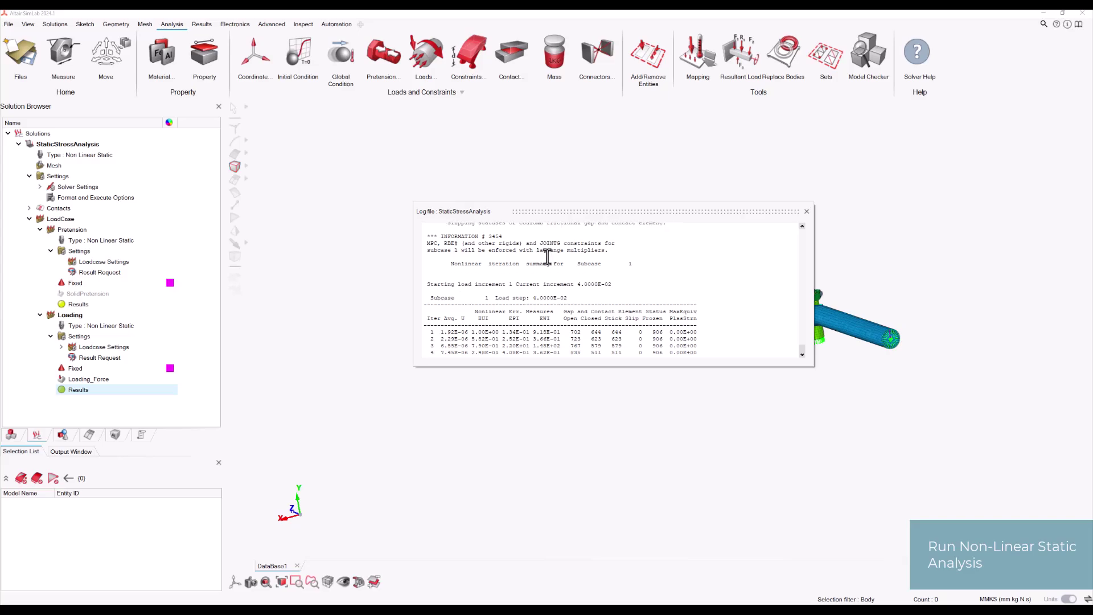
left_click_drag(431, 327, 666, 418)
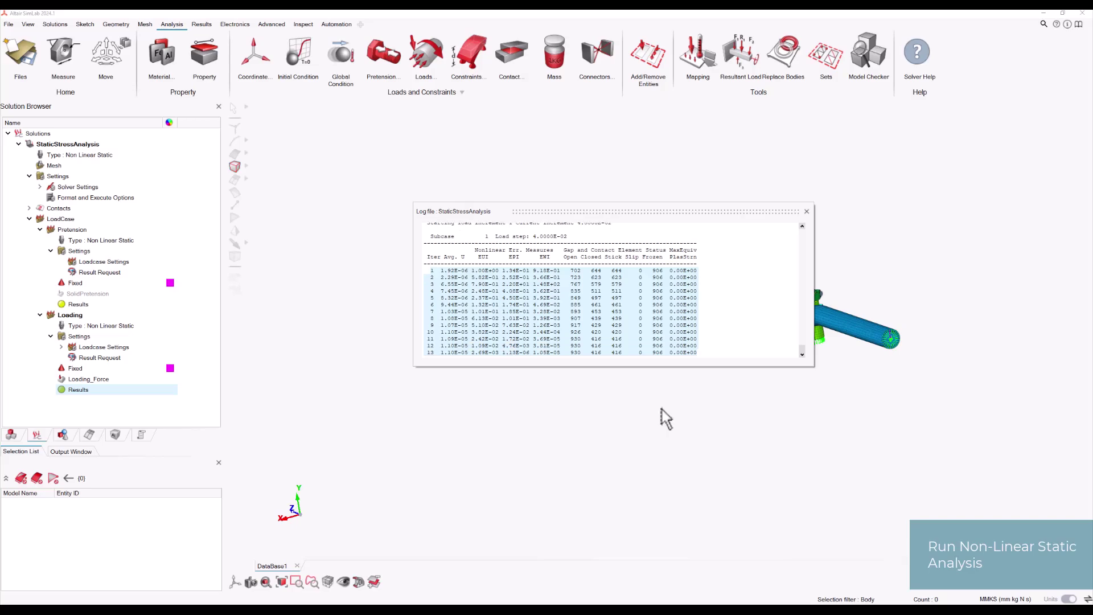
left_click(658, 342)
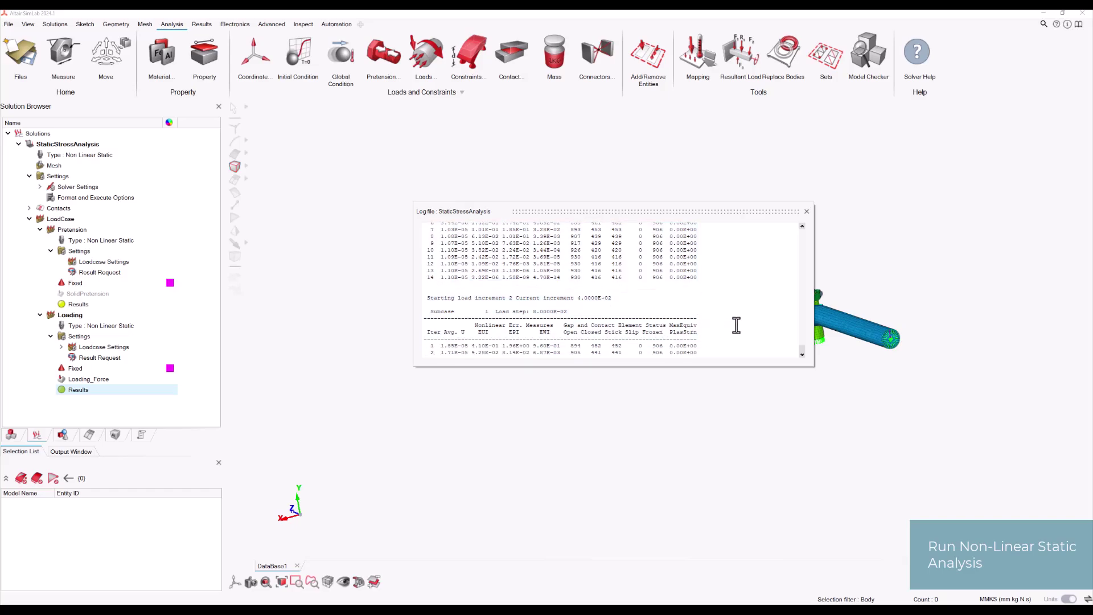
left_click(807, 212)
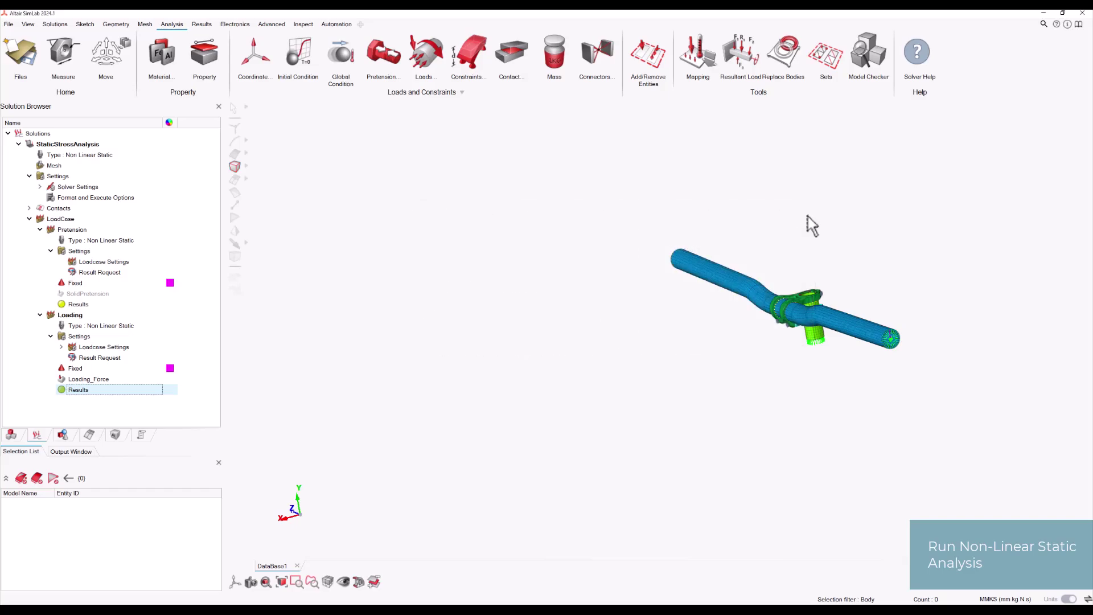
right_click(118, 393)
- Plot the nonlinear solve's convergence, review it, and close the plot window
left_click(118, 394)
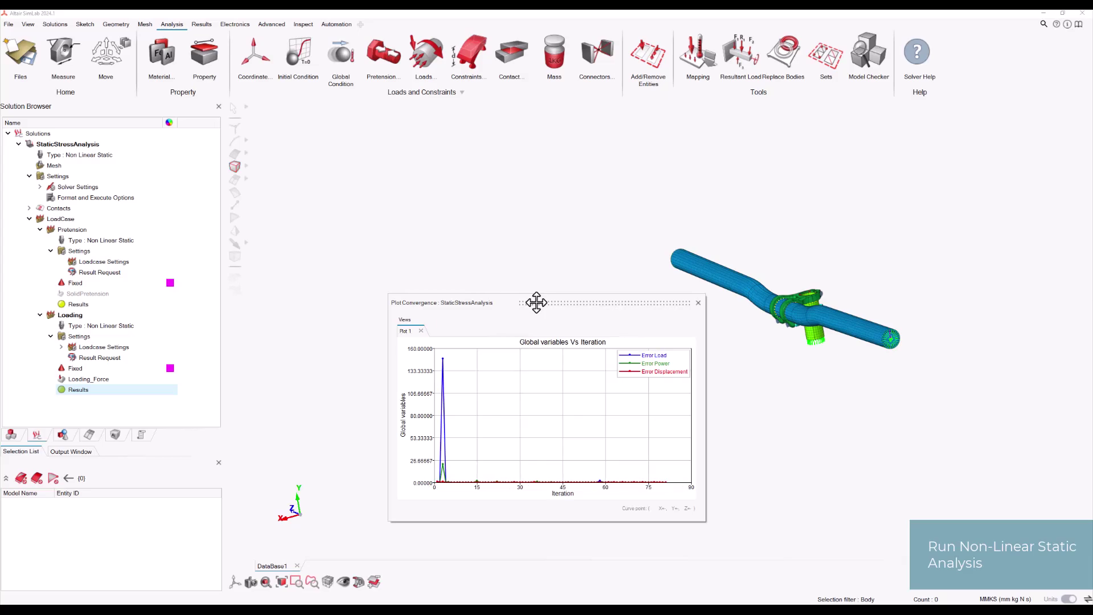
left_click(698, 304)
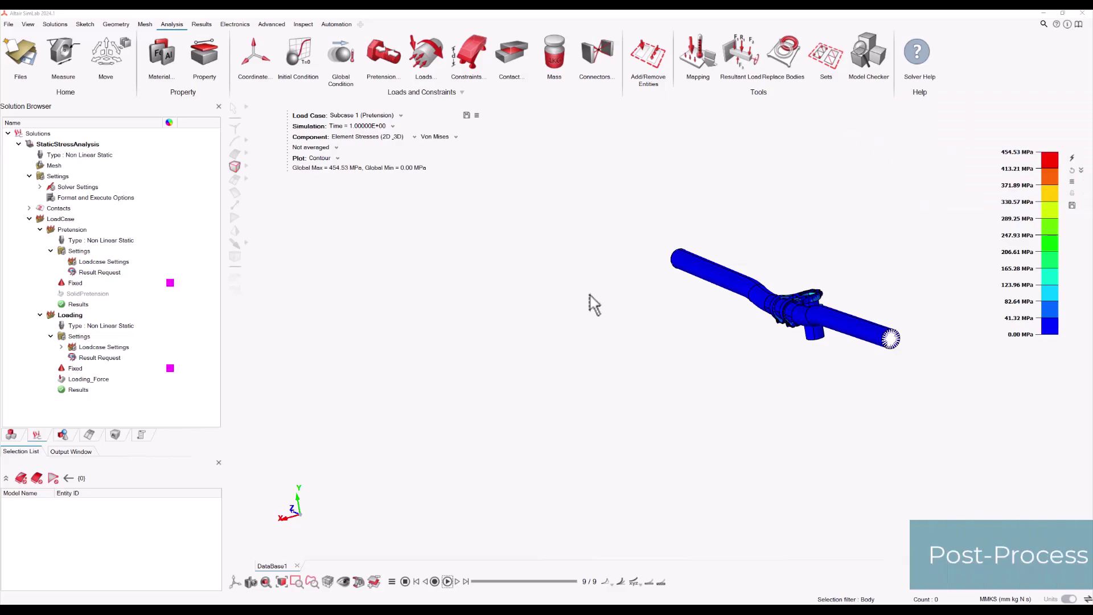
- Switch the Von Mises contour to 'Average at corner nodes' and inspect the clamp region
scroll(836, 311, "up", 5)
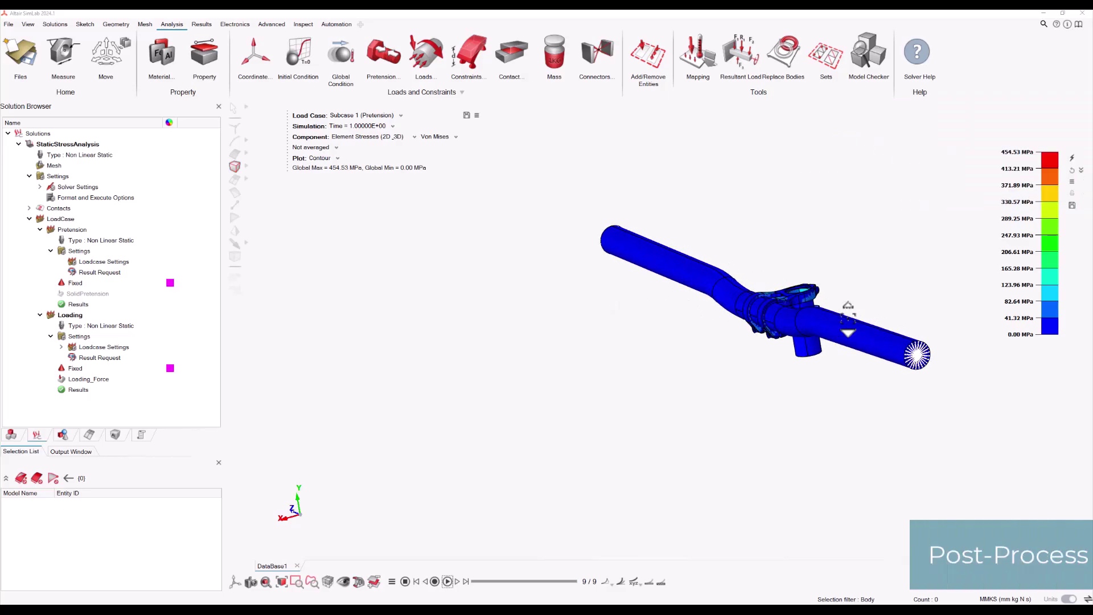
middle_click_drag(837, 310, 861, 299)
left_click(323, 149)
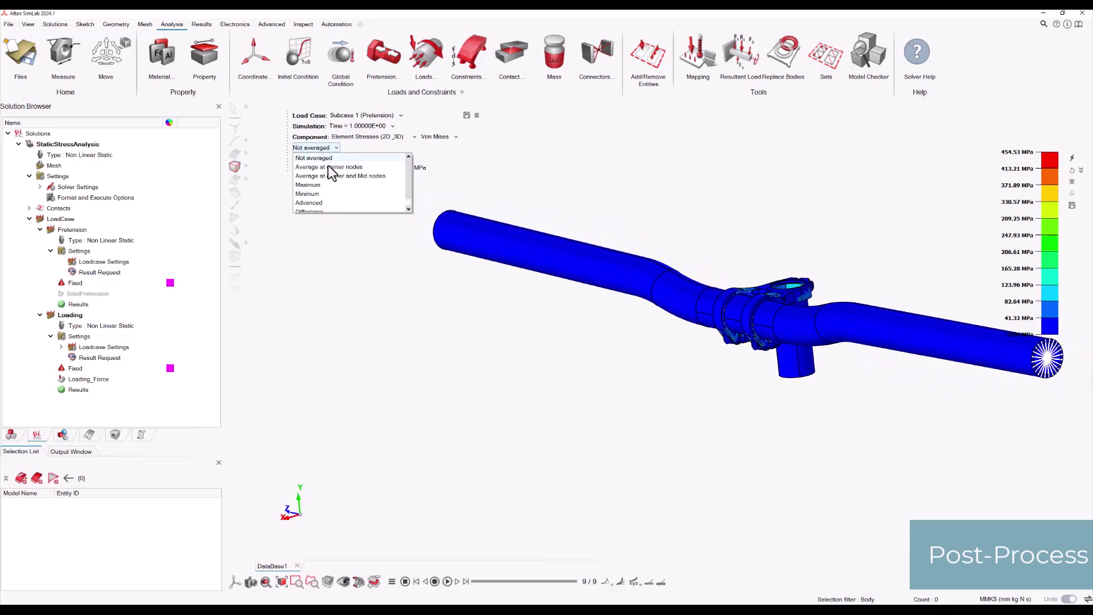
left_click(329, 166)
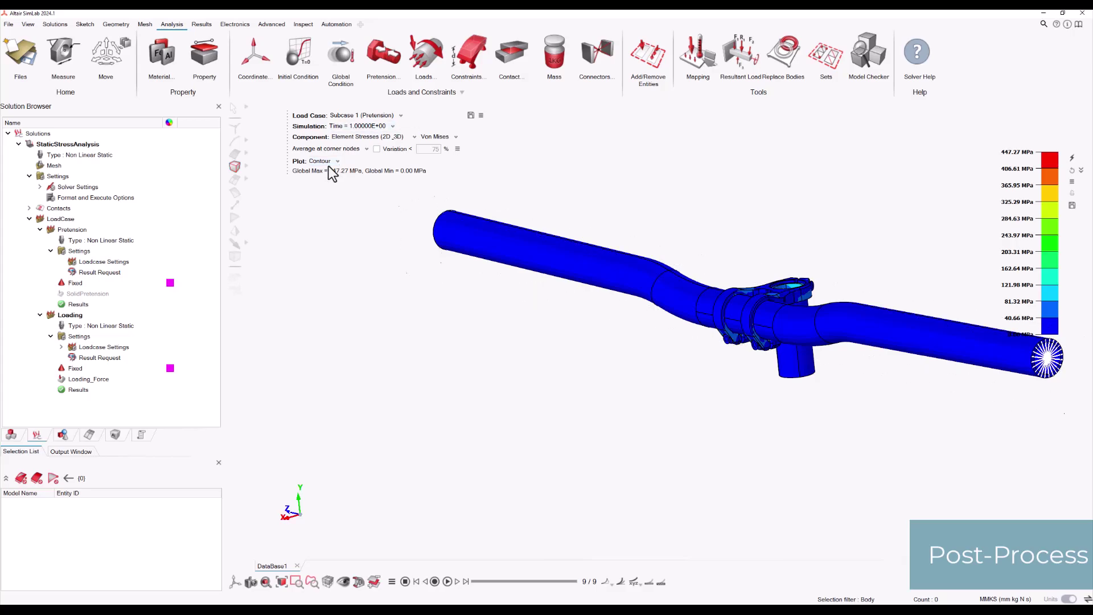
middle_click_drag(330, 166, 349, 183)
scroll(349, 183, "up", 5)
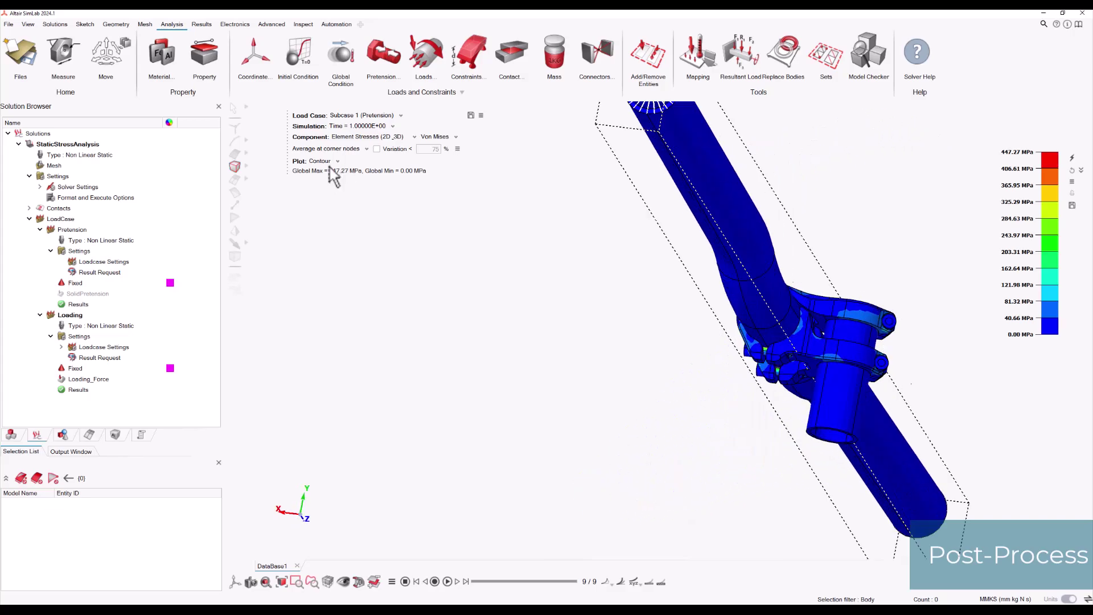
scroll(788, 369, "up", 8)
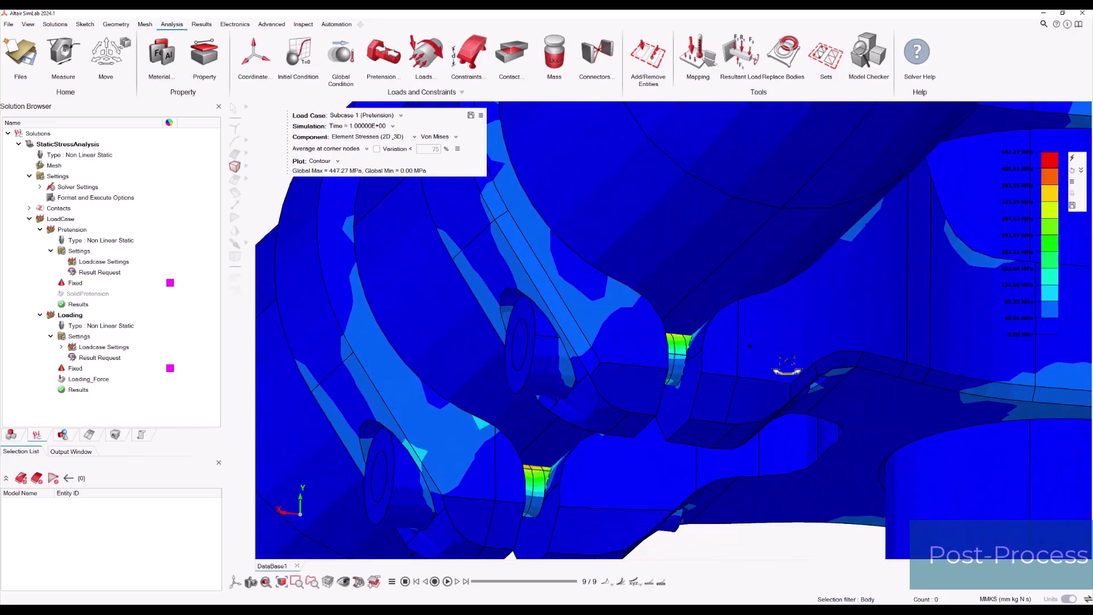
scroll(788, 370, "down", 10)
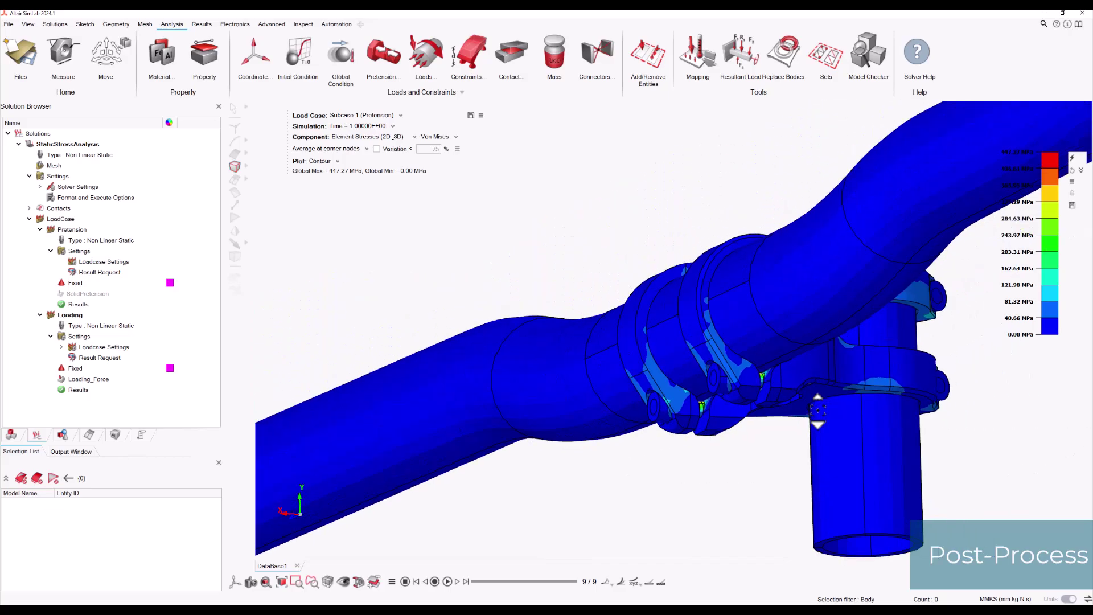
middle_click_drag(809, 392, 793, 370)
- Hide Bolt_1 and scale the legend to displayed parts only
left_click(23, 433)
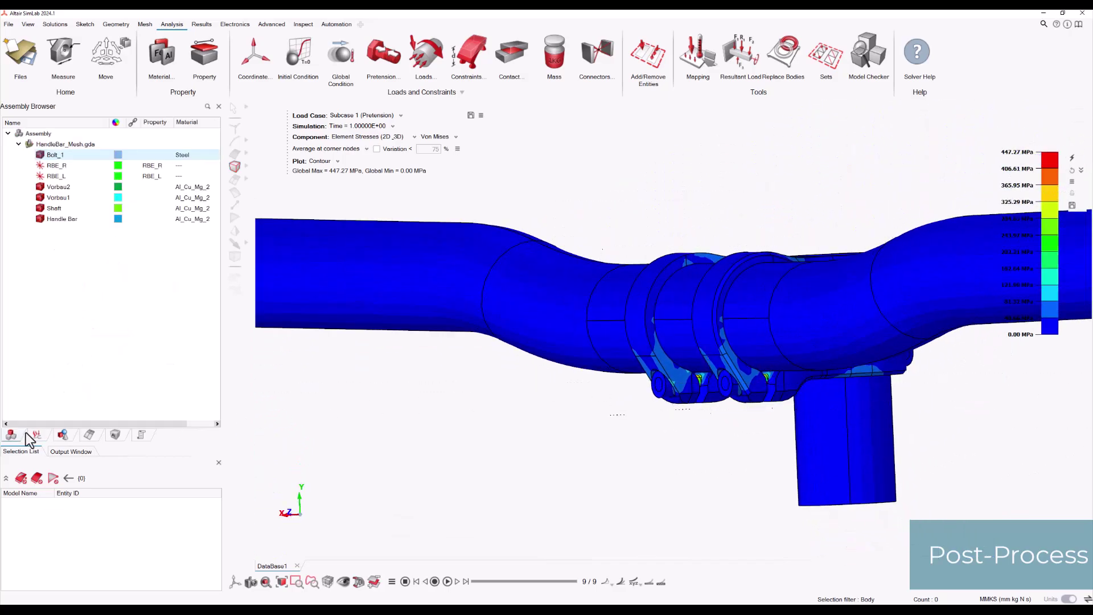
left_click(40, 155)
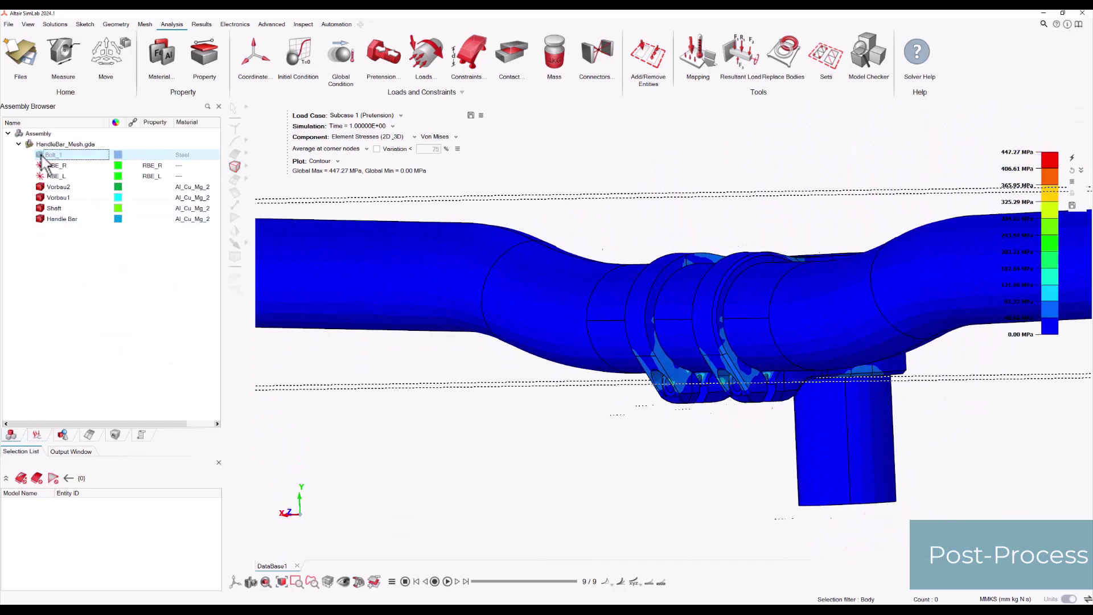
left_click(1081, 170)
left_click(1075, 191)
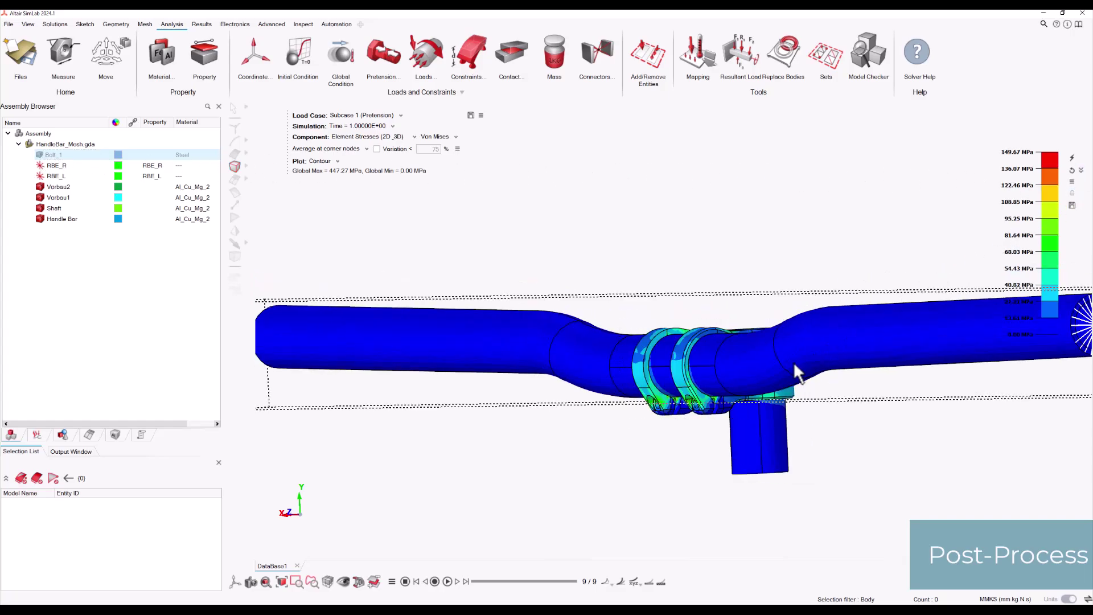
- Hide the Vorbau2 and Vorbau1 clamps and the Shaft
middle_click_drag(796, 366, 746, 379)
scroll(717, 359, "down", 3)
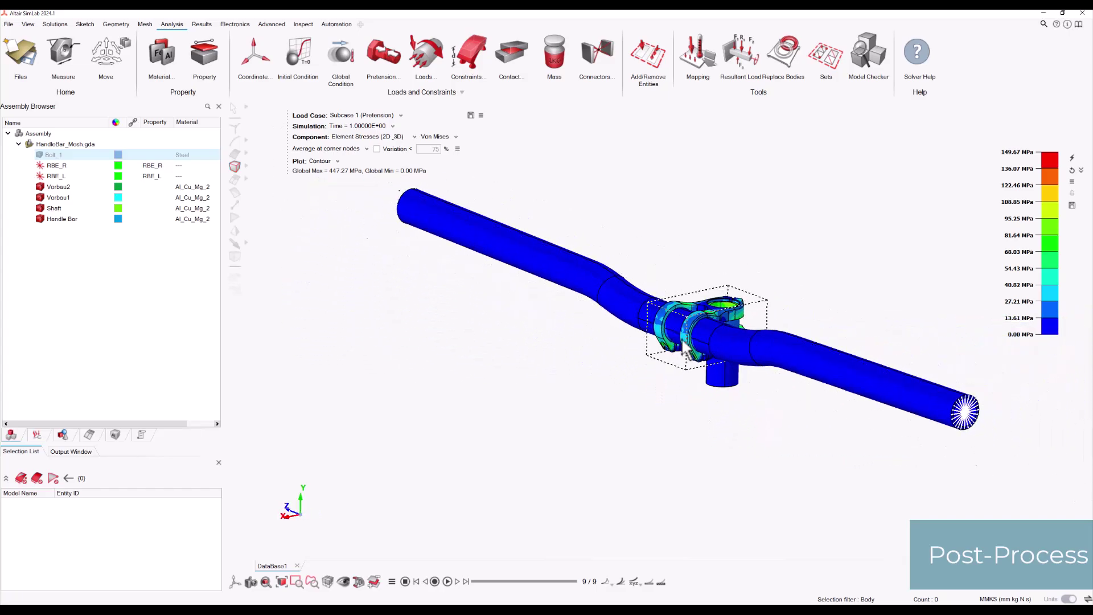
left_click(694, 341)
left_click(743, 326, "ctrl")
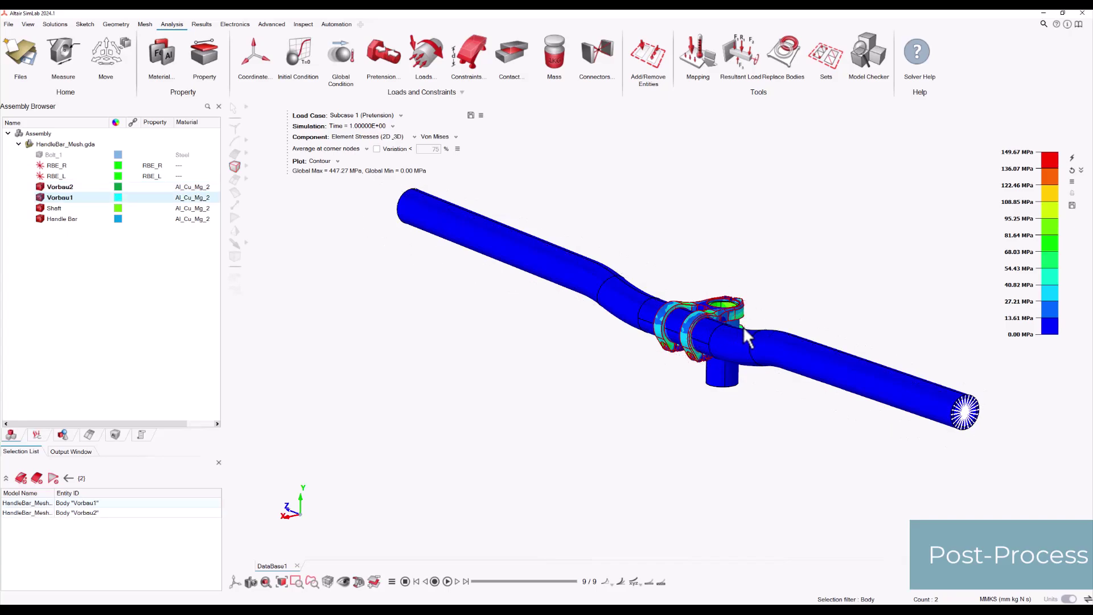
left_click(738, 326, "ctrl")
right_click(767, 292)
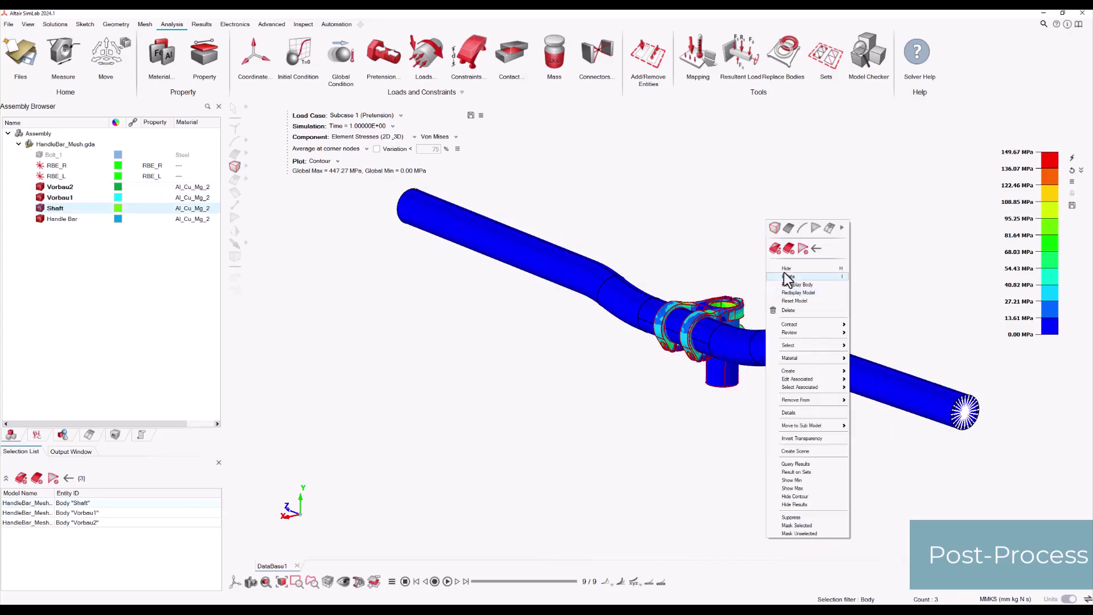
left_click(787, 278)
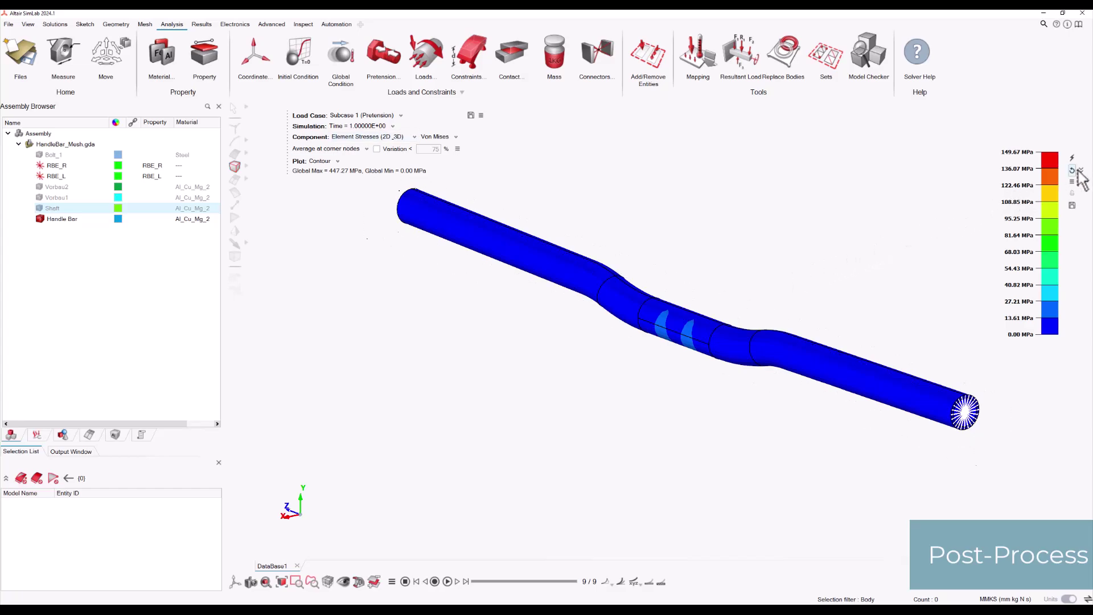
- Rescale the legend to the remaining visible part, giving a 56.112 MPa maximum
left_click(1073, 193)
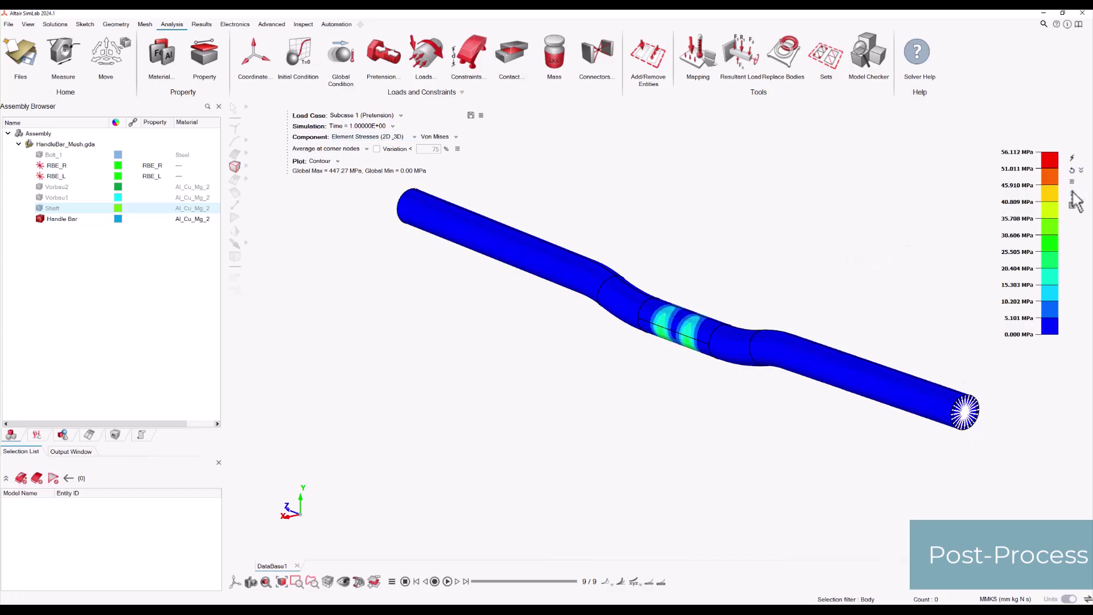
middle_click_drag(689, 329, 547, 250)
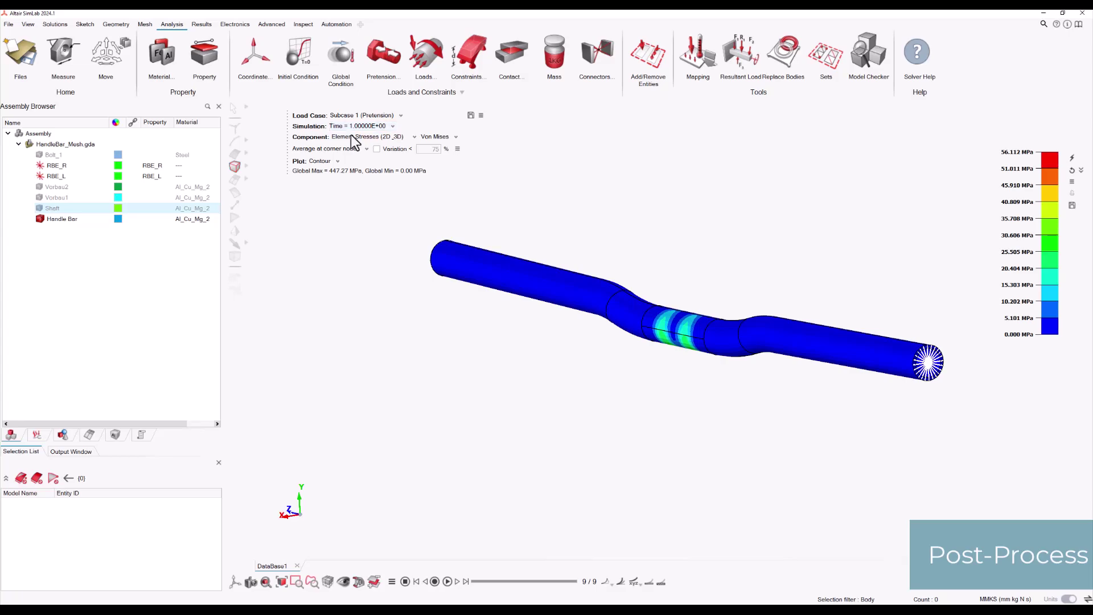
left_click(351, 137)
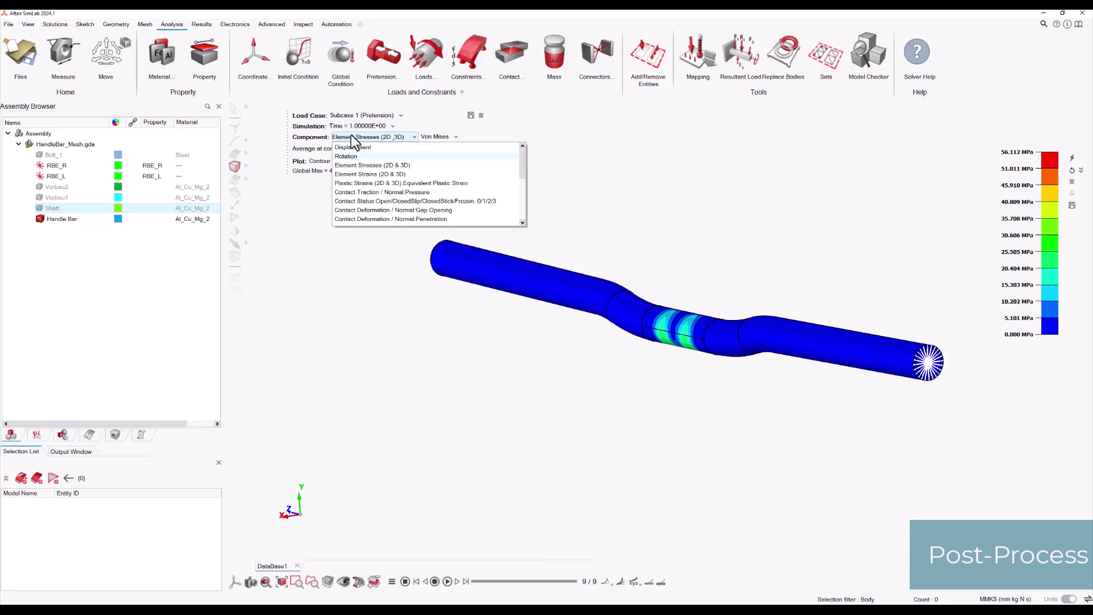
- Plot Open/ClosedSlip/ClosedStick/Frozen contact status for Pretension, zooming and rotating to the clamp bands
left_click(390, 201)
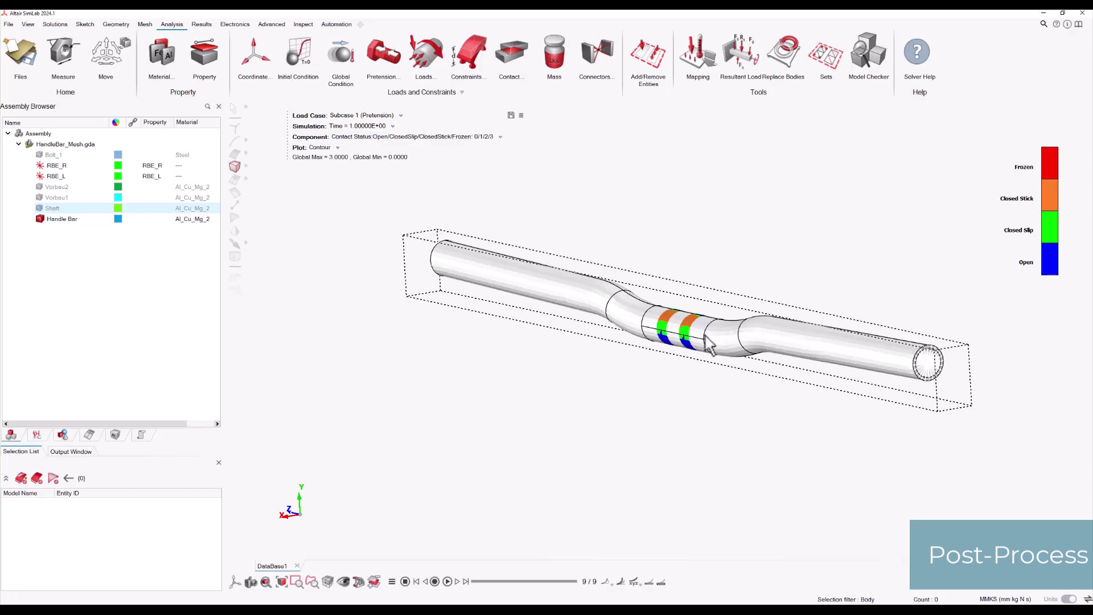
scroll(707, 343, "up", 5)
mouse_move(694, 353)
middle_mouse_down()
mouse_move(630, 318)
mouse_move(683, 346)
middle_mouse_up()
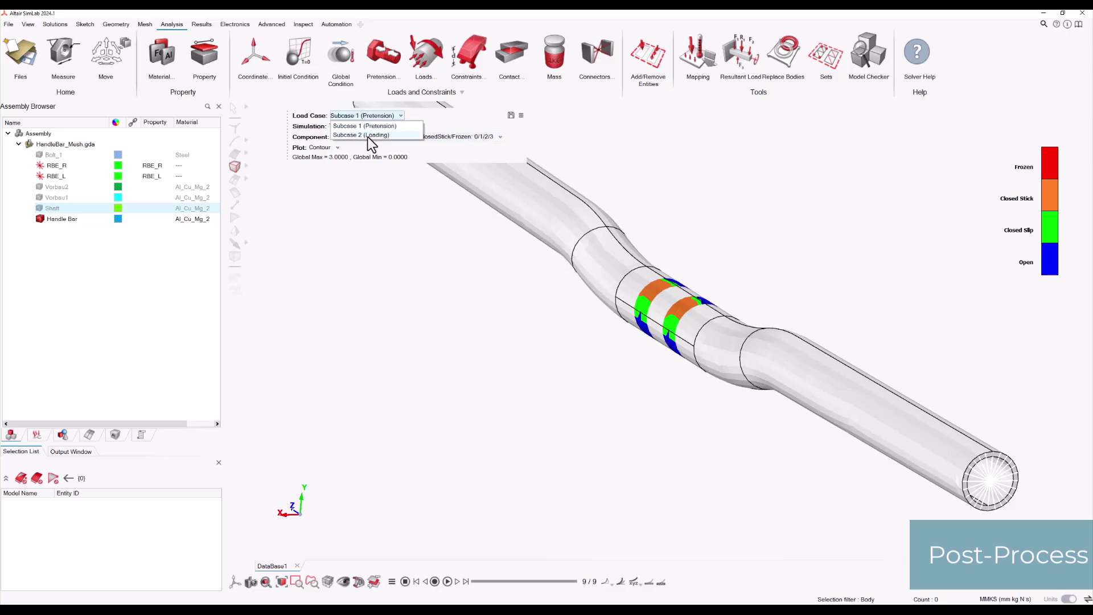
- Switch to Subcase 2 (Loading) and review its displacement, peaking at 16.079 mm
left_click(369, 137)
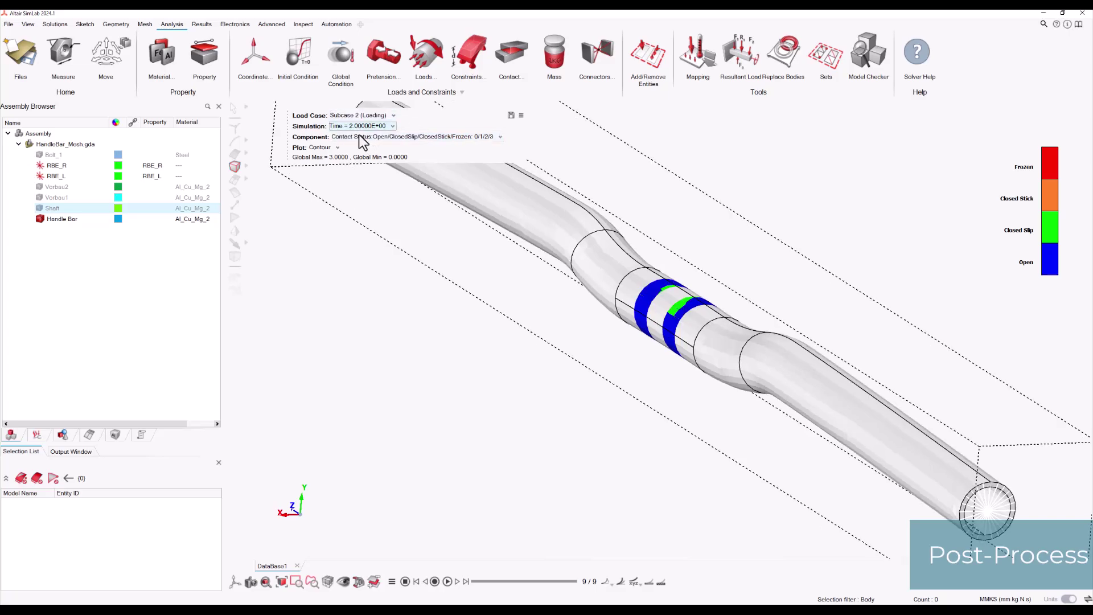
left_click(362, 139)
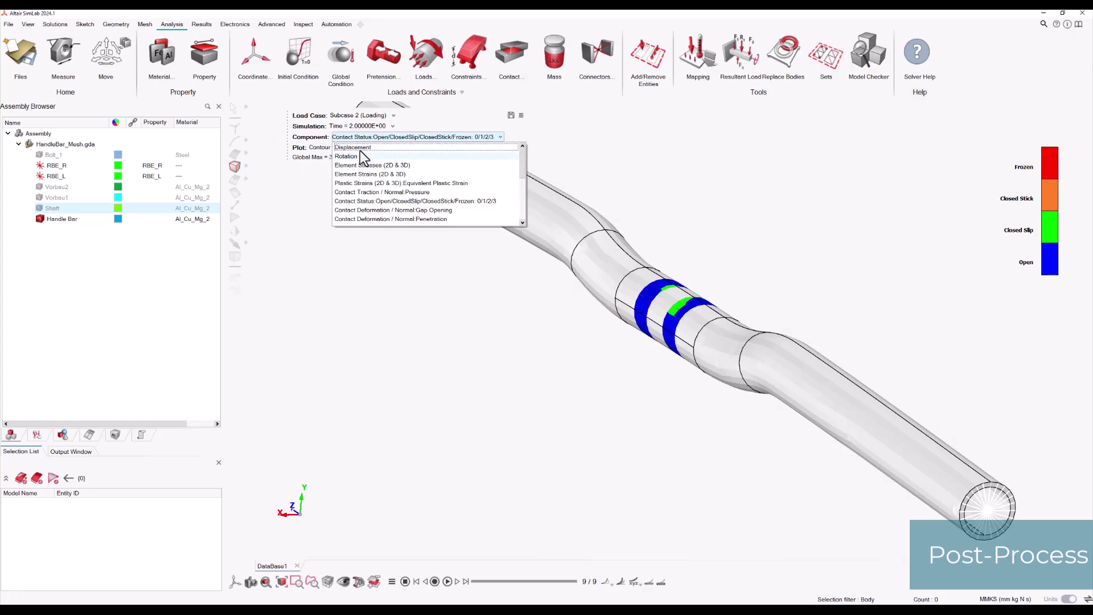
left_click(360, 148)
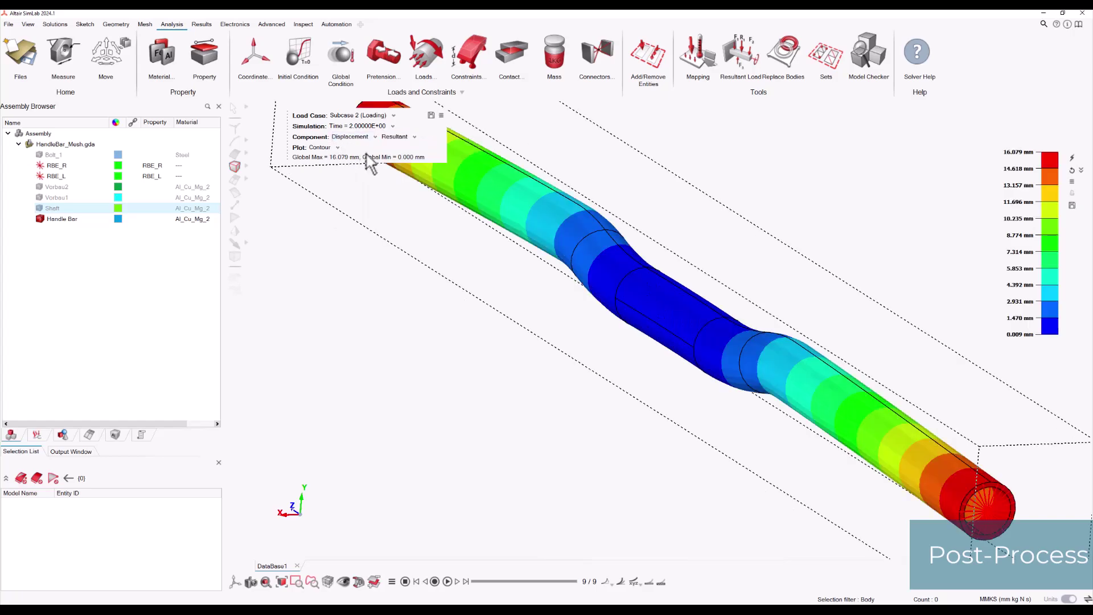
scroll(622, 291, "down", 3)
middle_click_drag(622, 291, 697, 328)
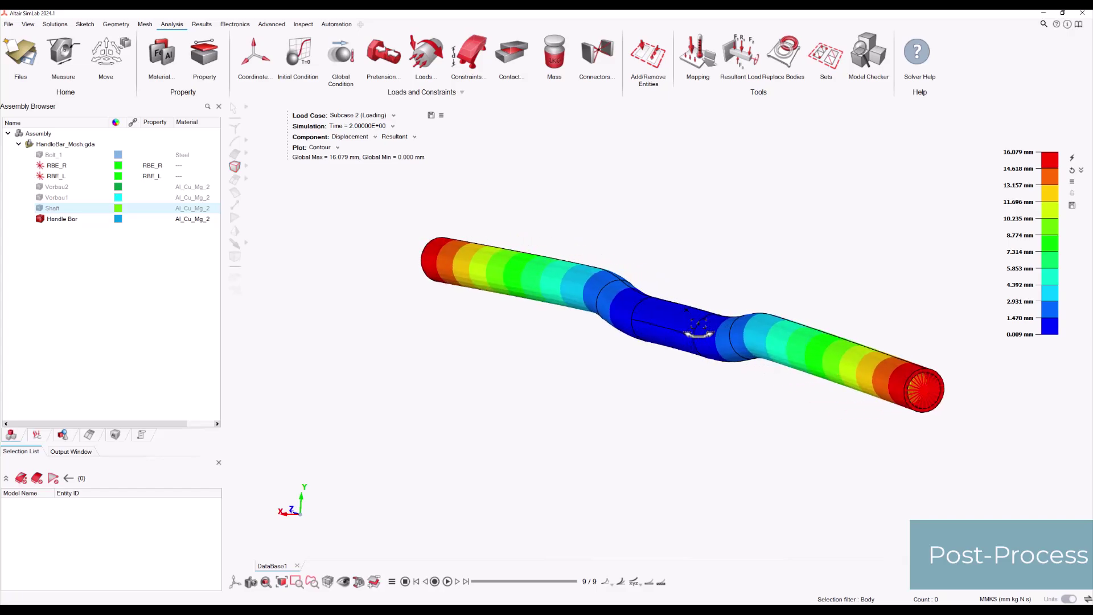
- Plot Element Stresses (Von Mises) for Loading, peaking at 434.53 MPa
left_click(353, 138)
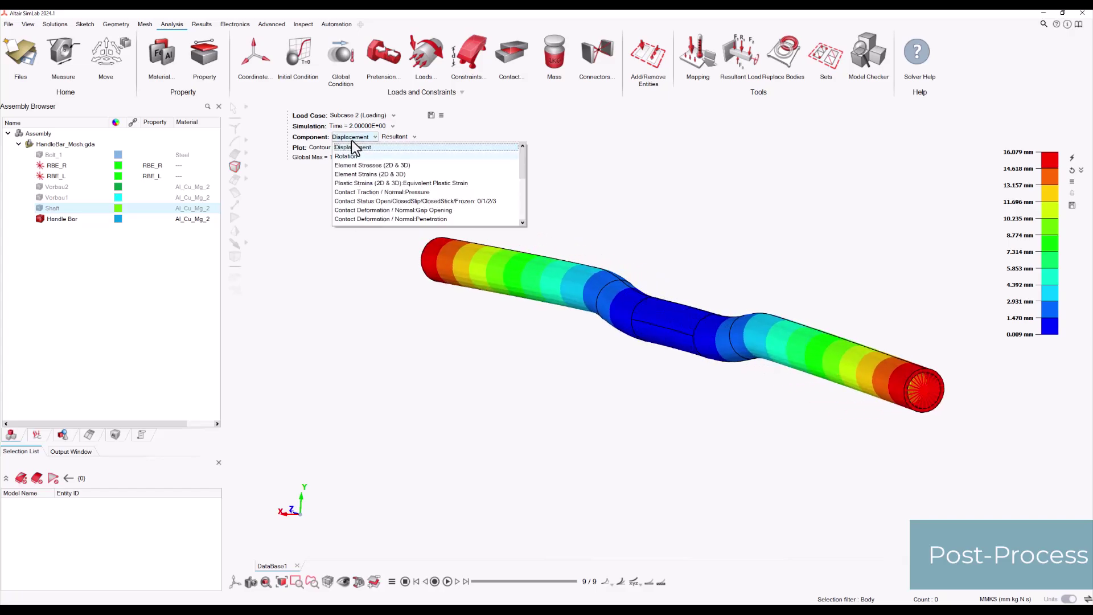
left_click(359, 165)
mouse_move(604, 319)
middle_mouse_down()
mouse_move(618, 333)
mouse_move(605, 319)
middle_mouse_up()
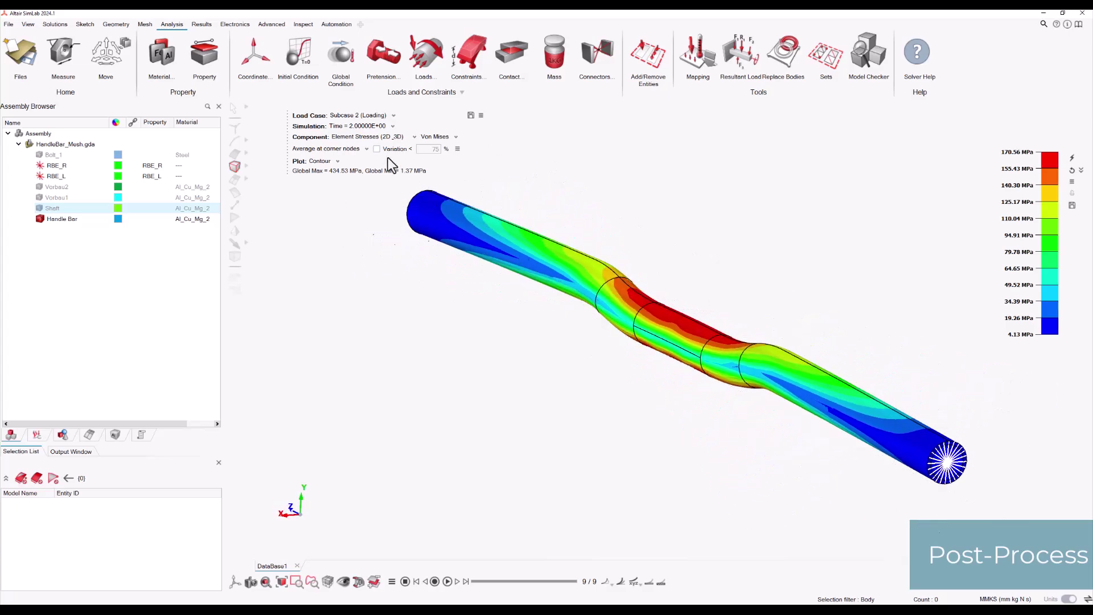
- Plot Loading contact status, scrub through the load increments, and orbit to view the clamp bands
left_click(368, 137)
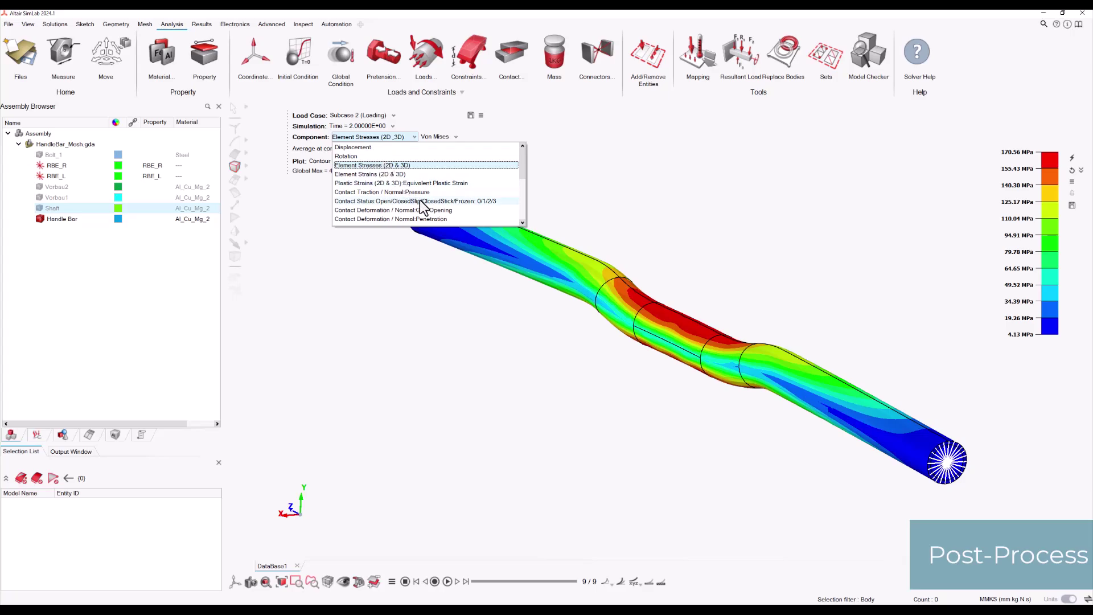
left_click(424, 201)
left_click_drag(572, 575, 592, 589)
middle_click_drag(640, 471, 642, 358)
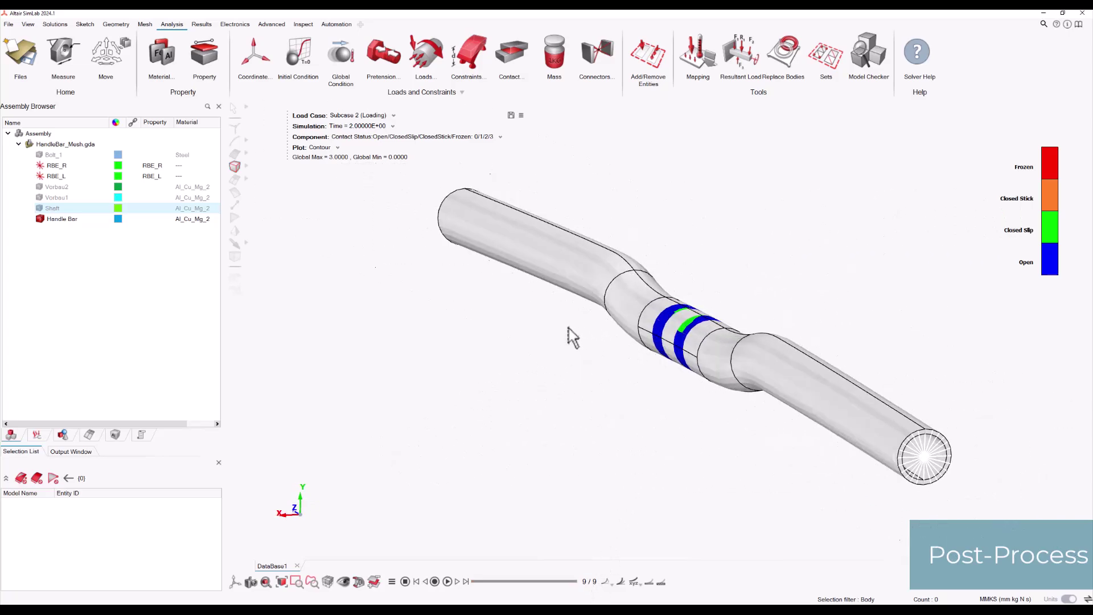
- Unhide Shaft, Vorbau1 and Vorbau2, and plot von Mises stress with the legend scaled to displayed parts
left_click(41, 208)
left_click(43, 199)
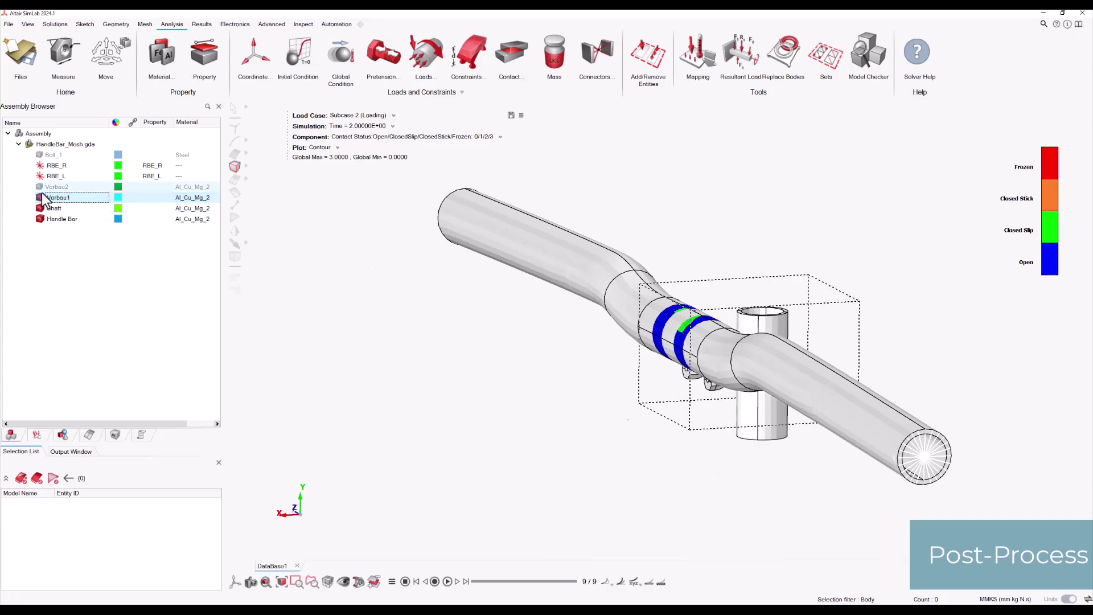
left_click(40, 187)
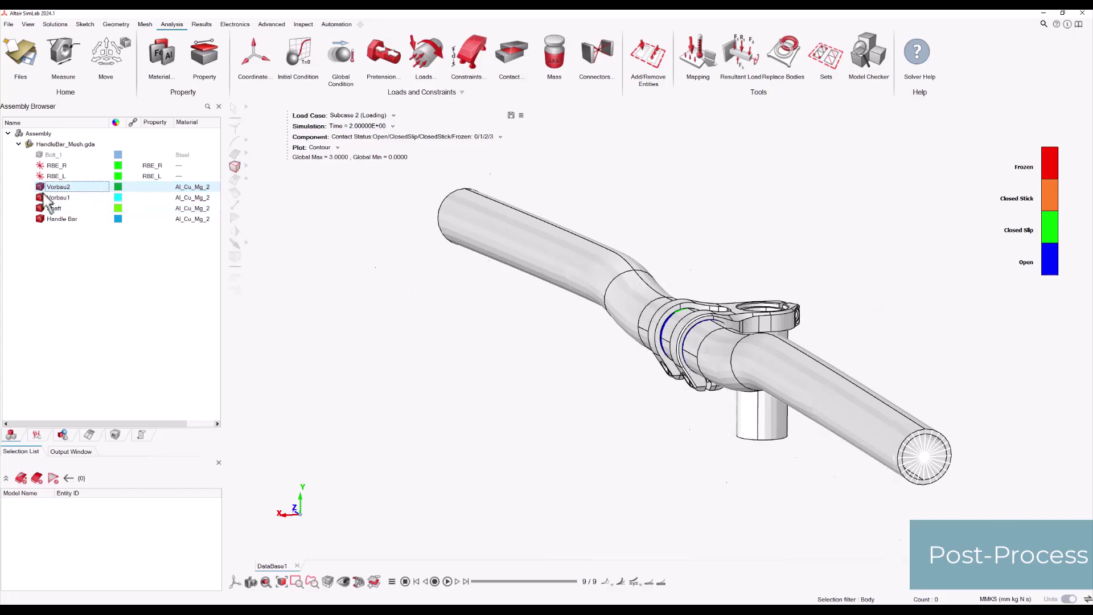
left_click(358, 138)
left_click(367, 174)
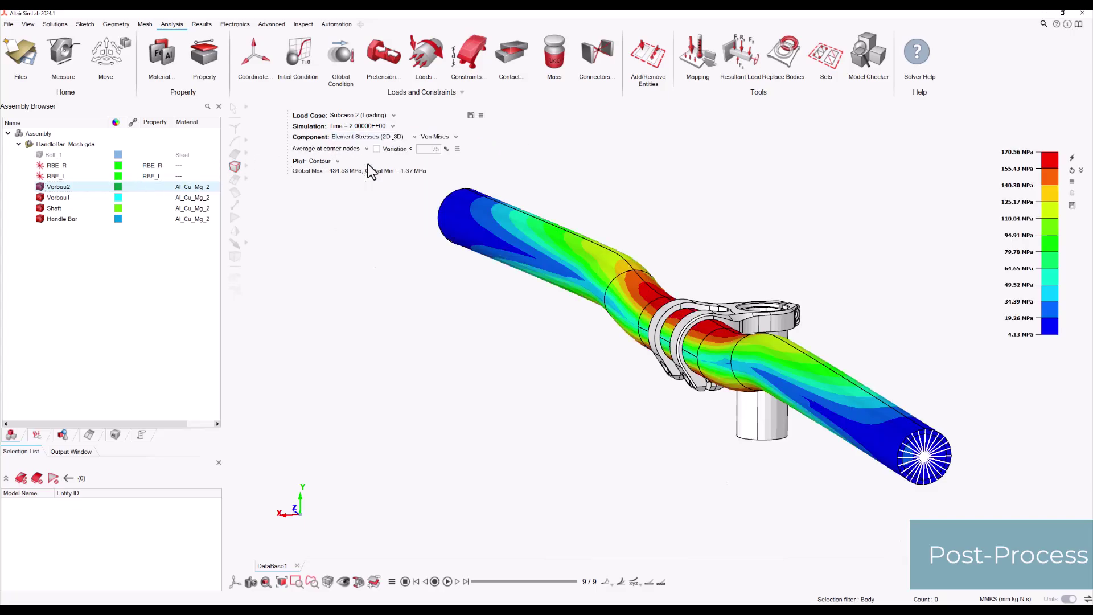
left_click(1081, 171)
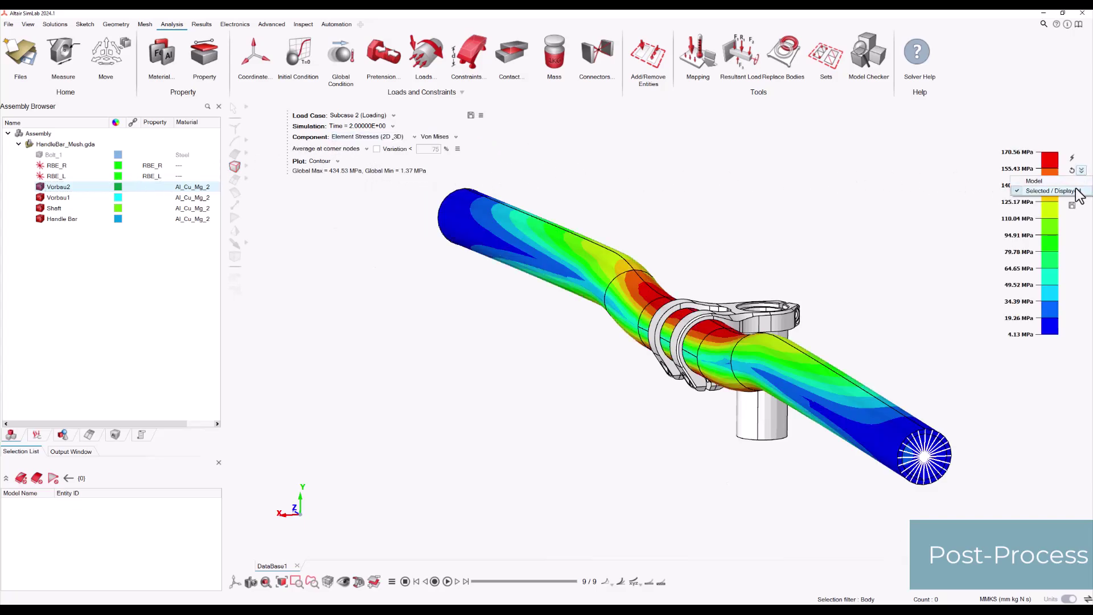
left_click(1074, 191)
- Plot contact status, orbit to the clamp bands, and animate from frame 5
left_click(403, 138)
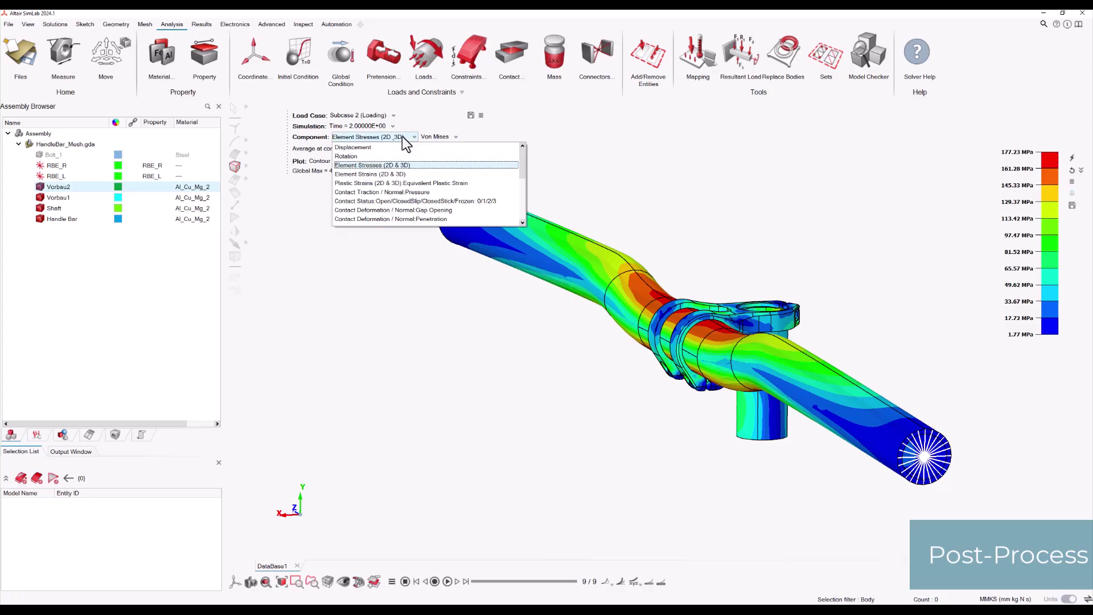
left_click(405, 205)
scroll(784, 336, "up", 5)
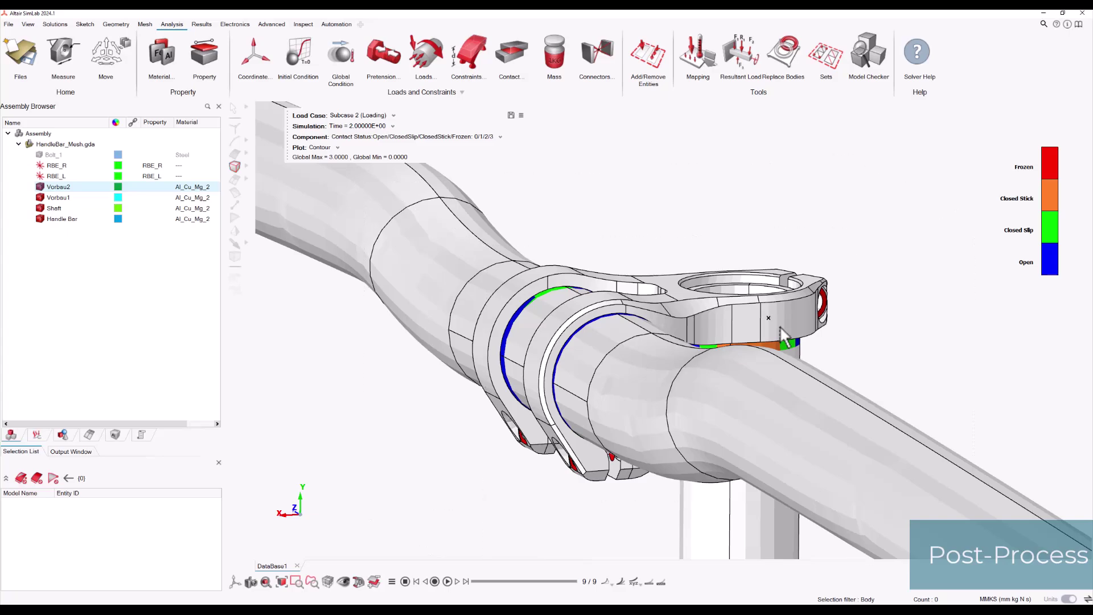
middle_click_drag(785, 336, 786, 268)
left_click_drag(576, 581, 602, 586)
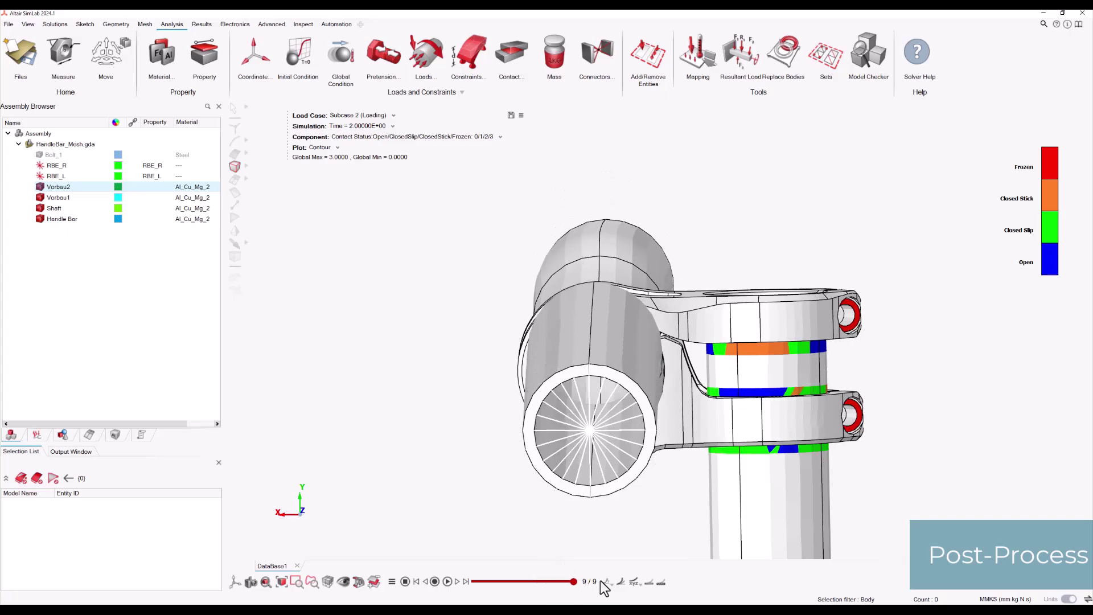
left_click(615, 581)
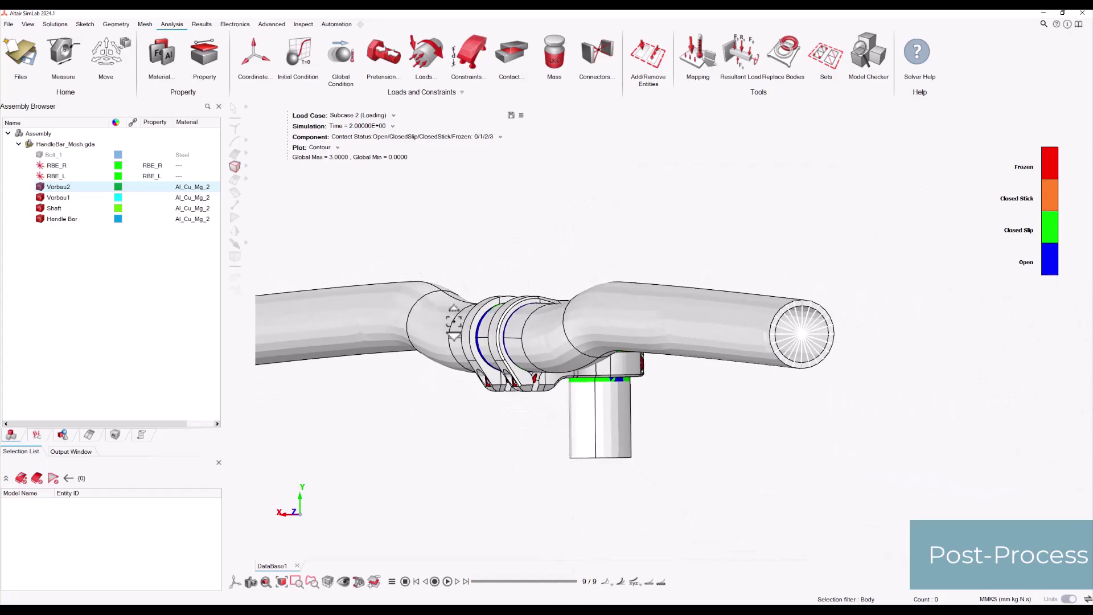
- Switch back to element stresses, then leave results to show the plain mesh
right_click(459, 275)
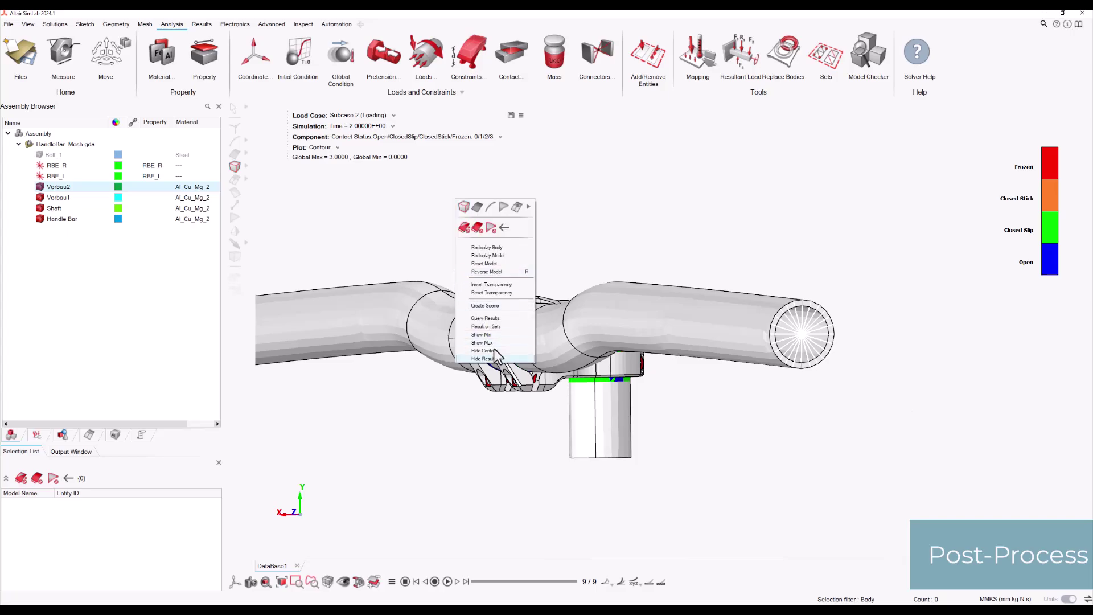
left_click(381, 139)
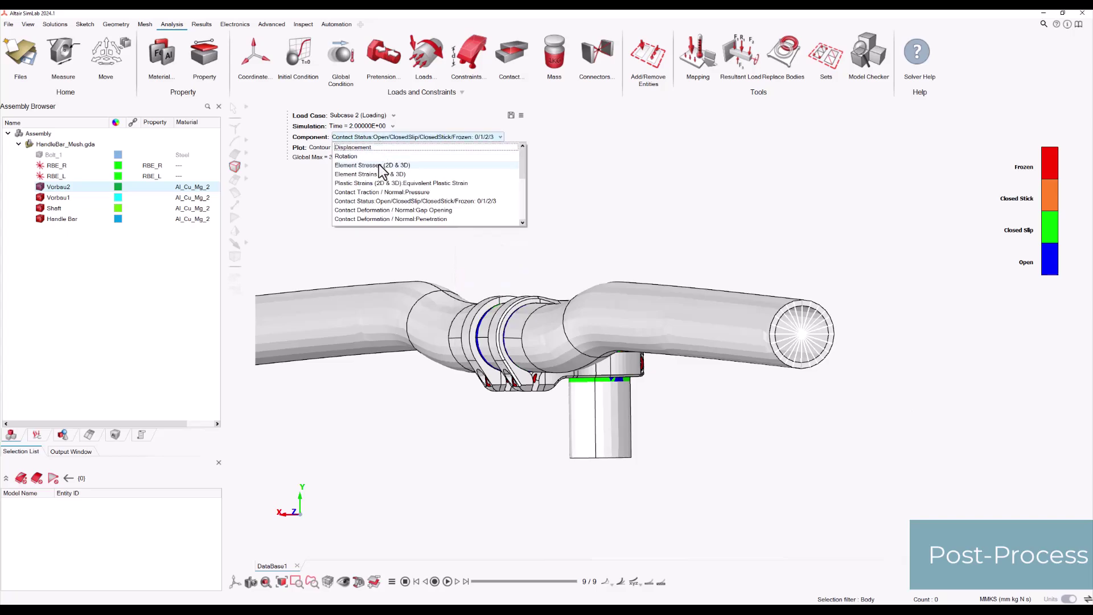
left_click(381, 167)
middle_click_drag(378, 166, 517, 254)
scroll(504, 246, "down", 3)
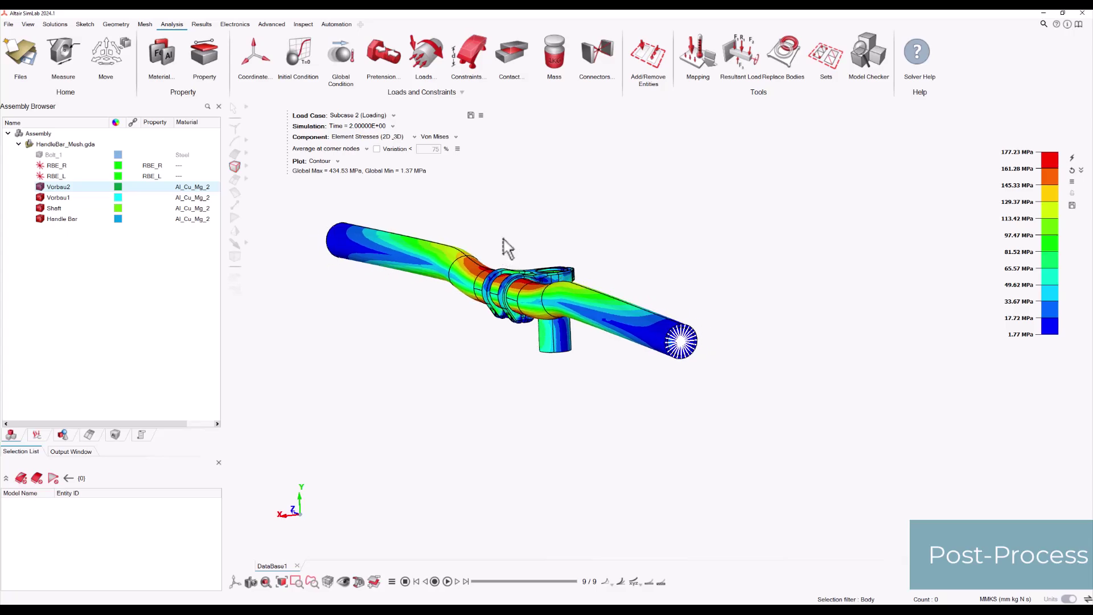
right_click(508, 240)
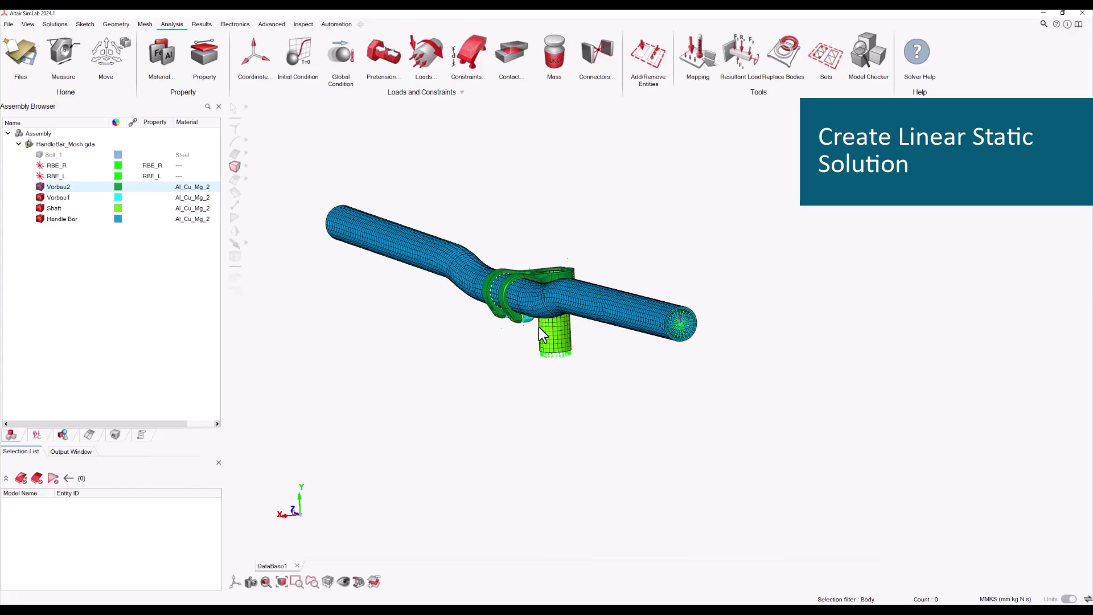
- Unhide Bolt_1 and select all seven bodies of HandleBar_Mesh.gda
left_click(41, 156)
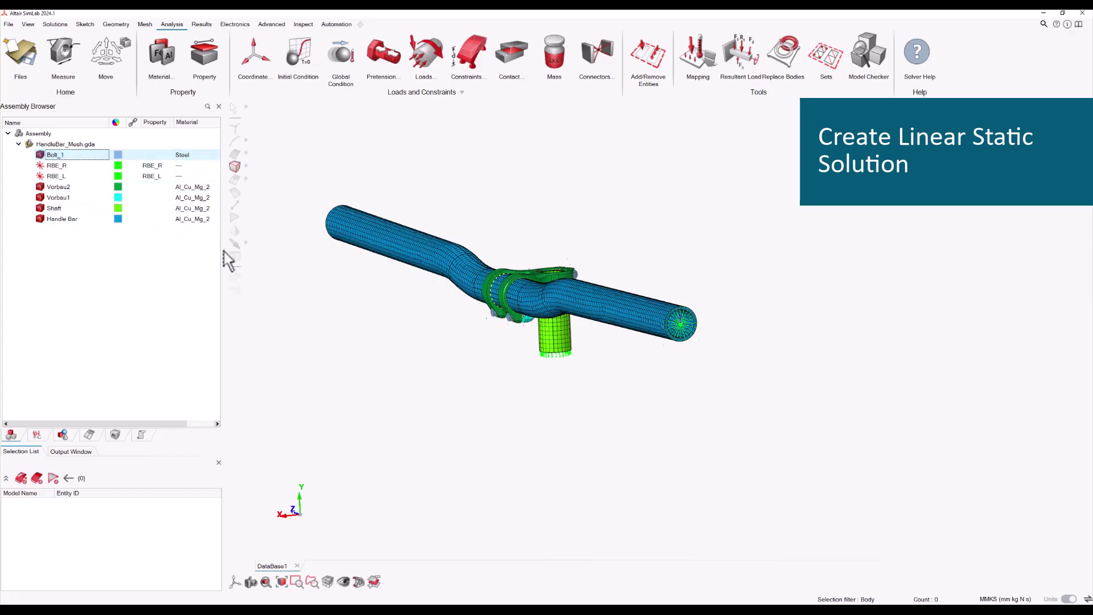
scroll(437, 368, "down", 2)
middle_click_drag(437, 367, 449, 377)
left_click(81, 143)
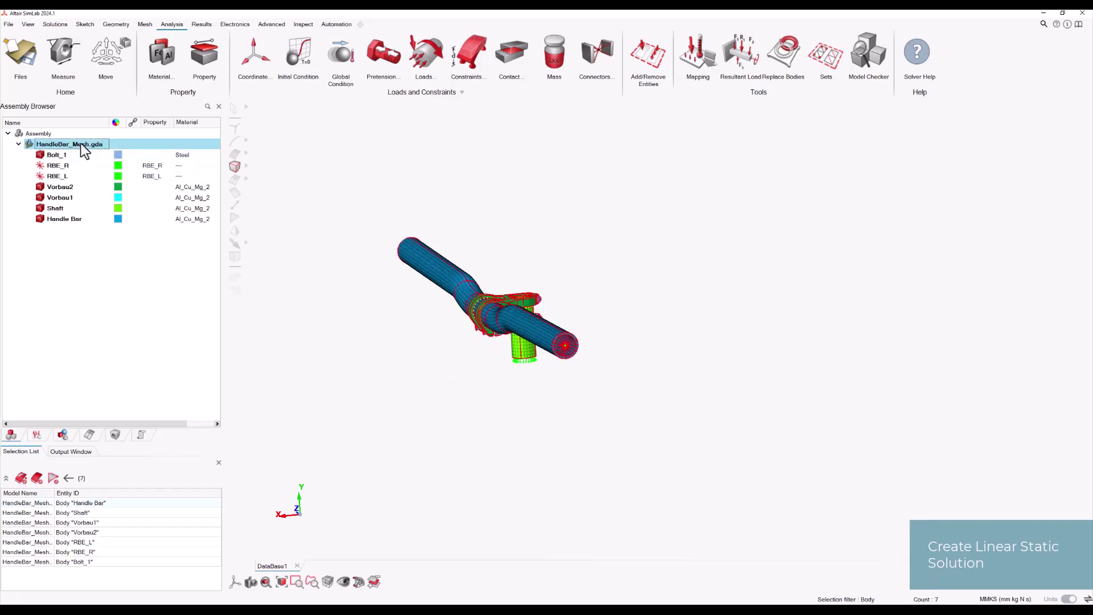
- Create a Linear Static stress solution with automatic tie contacts between the bodies
left_click(60, 26)
left_click(155, 45)
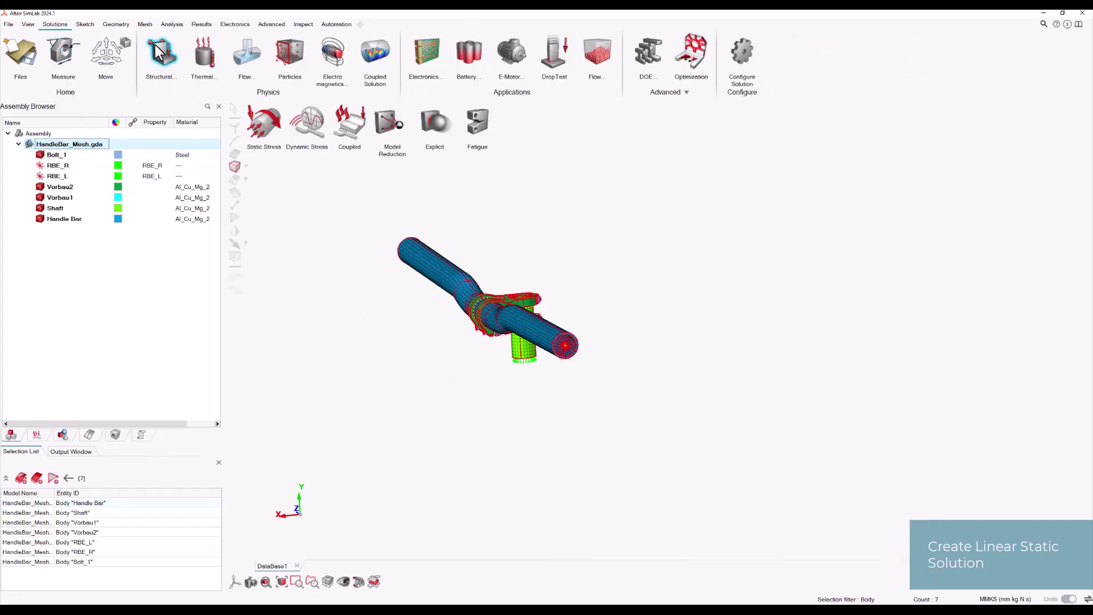
left_click(264, 126)
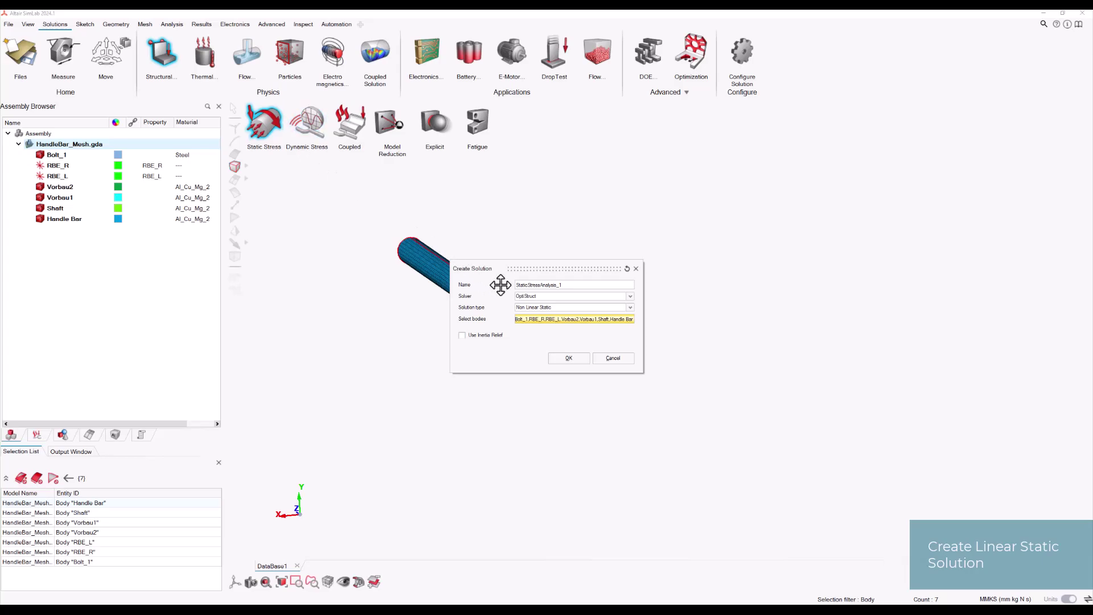
left_click(537, 309)
left_click(538, 316)
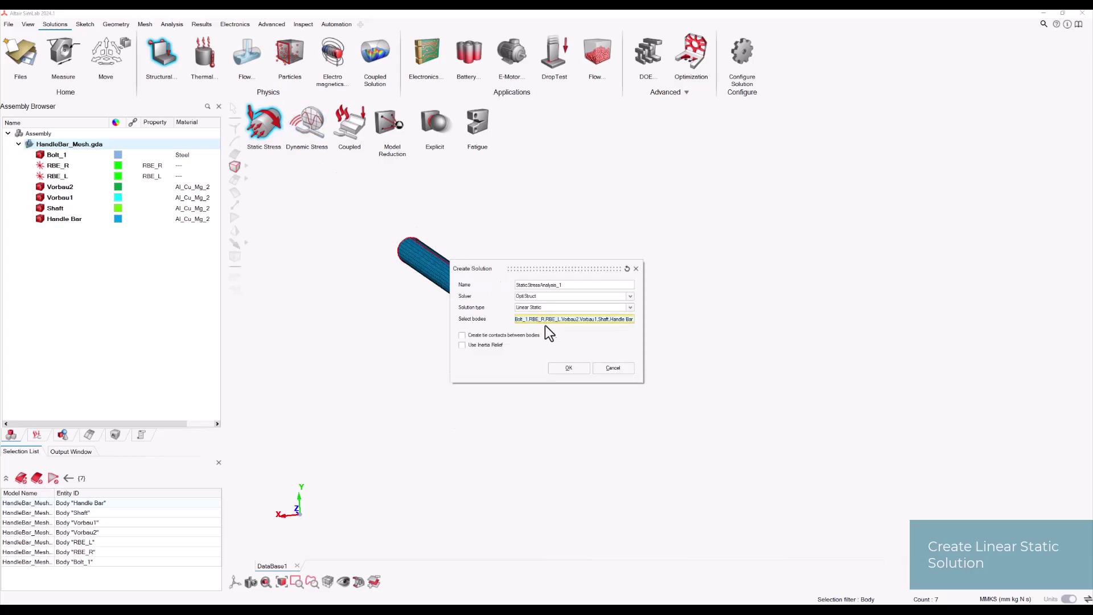
left_click(531, 336)
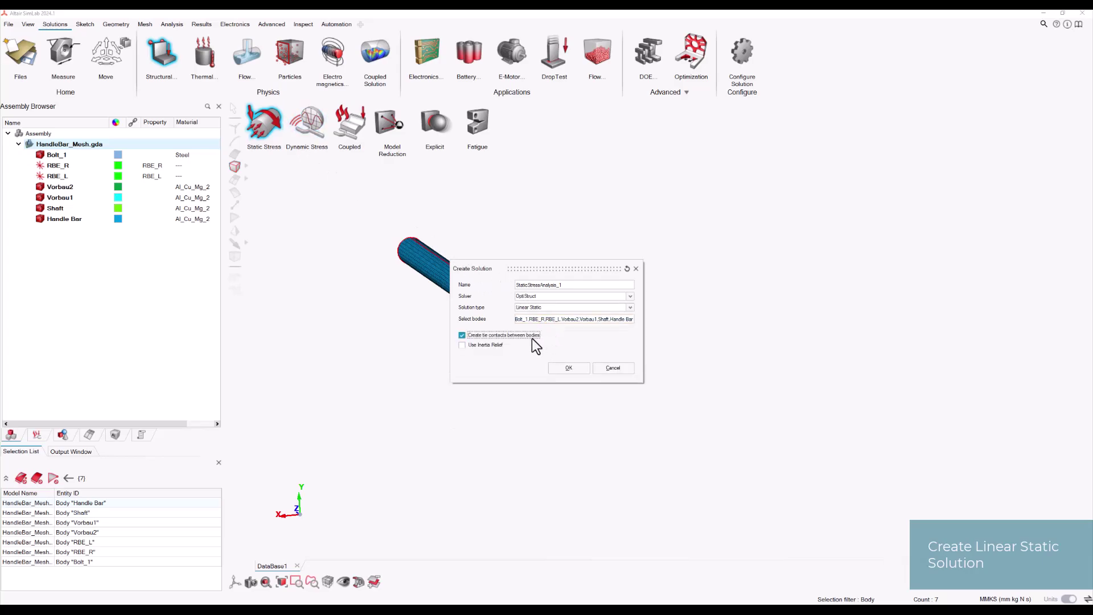
left_click(568, 369)
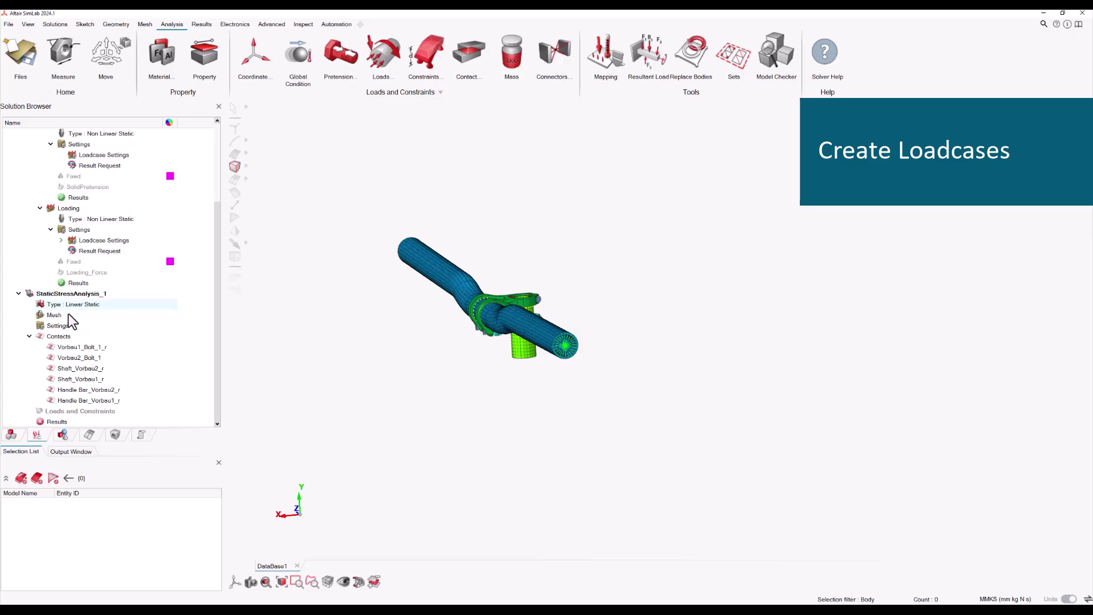
- Define StaticStressAnalysis_1 using load cases, creating LoadCase1 and LoadCase2
right_click(73, 294)
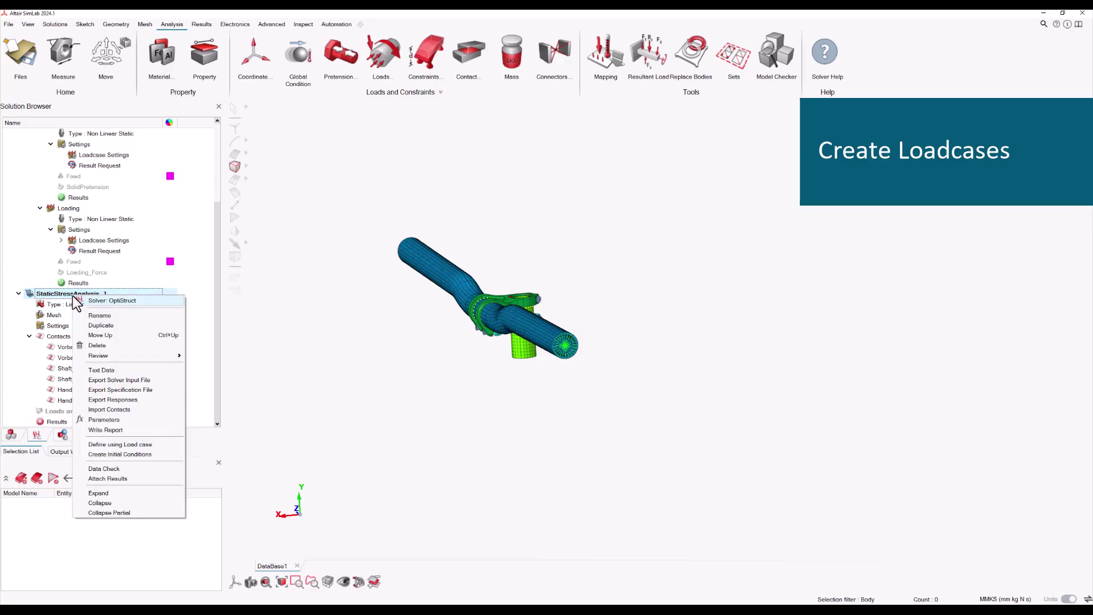
left_click(115, 447)
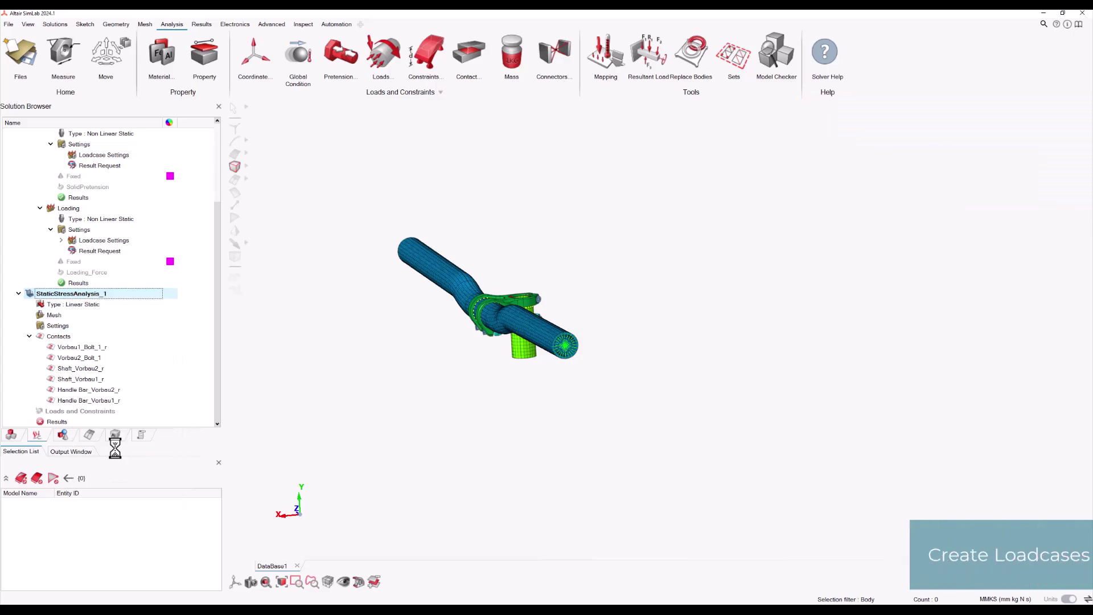
right_click(92, 381)
left_click(98, 388)
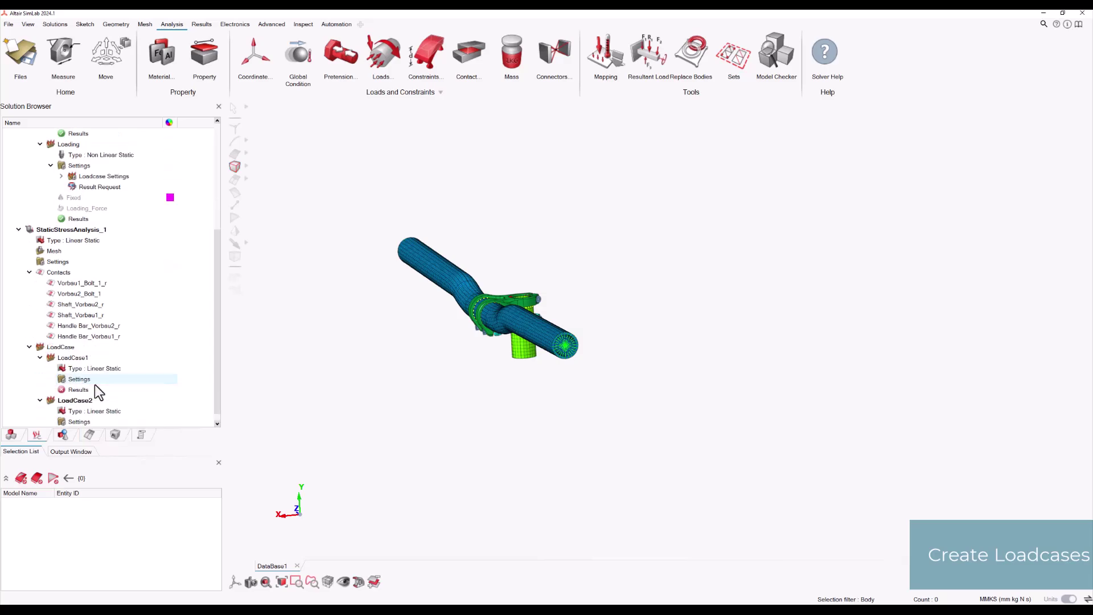
- Rename LoadCase1 to 'Pretension' and LoadCase2 to 'Loading'
left_click(95, 350)
right_click(94, 349)
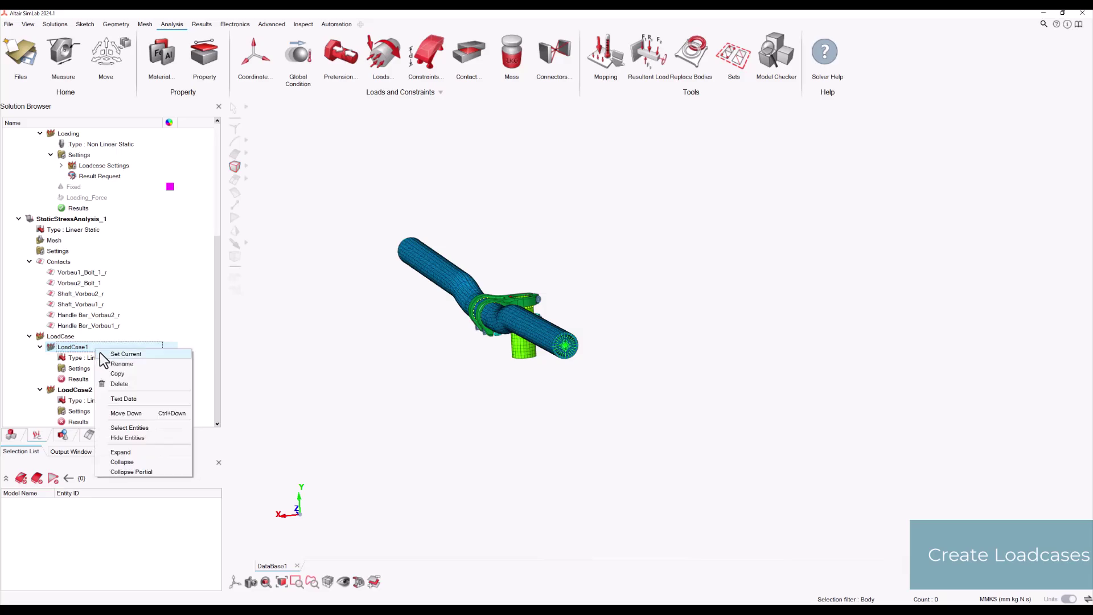
left_click(115, 361)
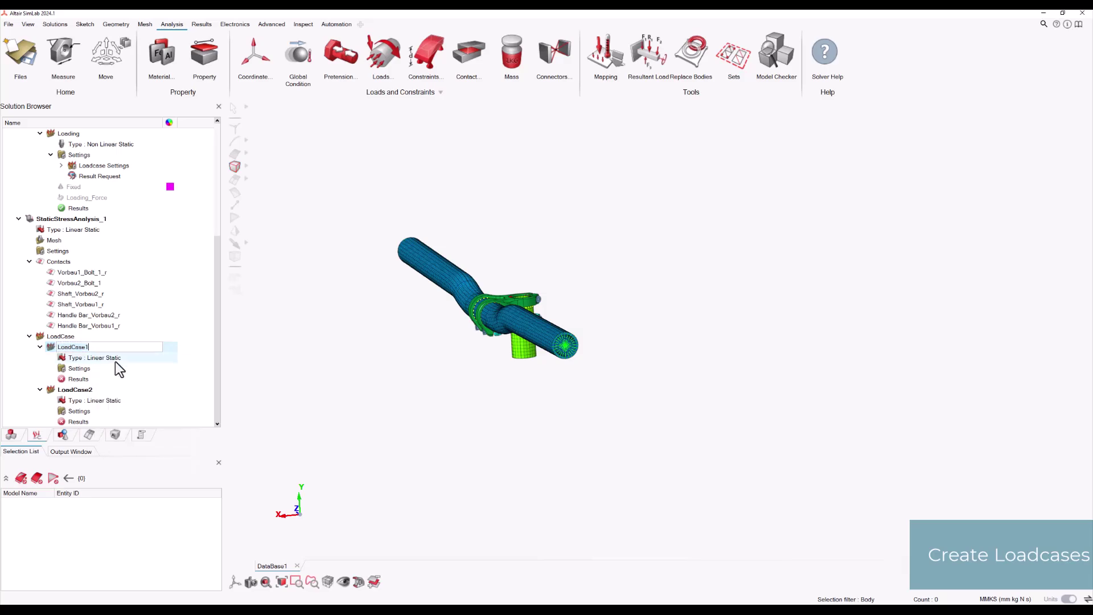
type("Pretension")
key("Return")
right_click(109, 387)
left_click(123, 392)
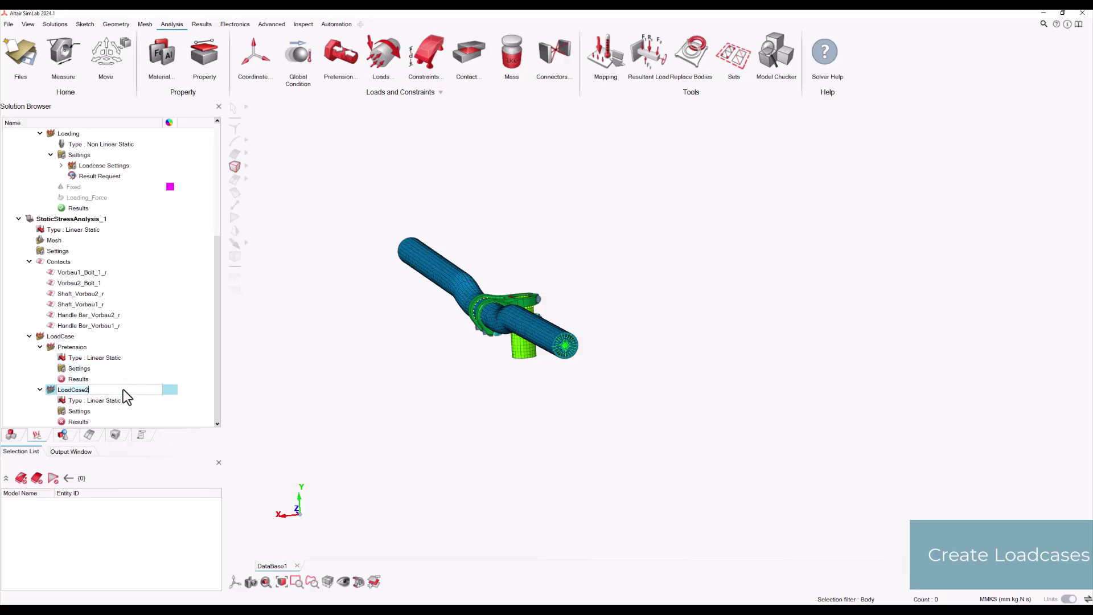
type("Loading")
key("Return")
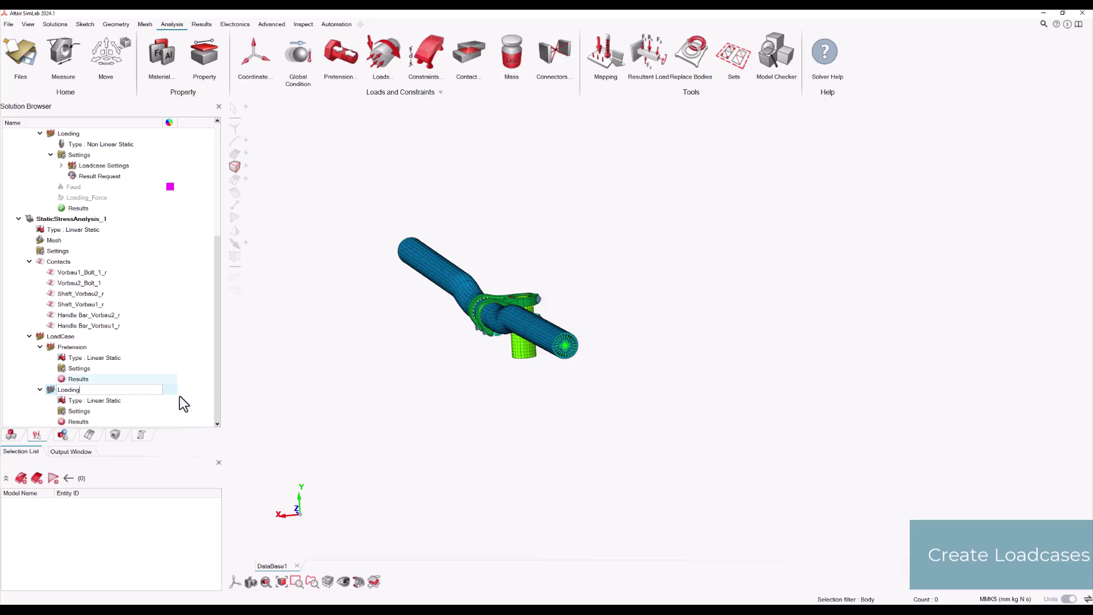
- Make Pretension the current load case
left_click(136, 400)
right_click(93, 348)
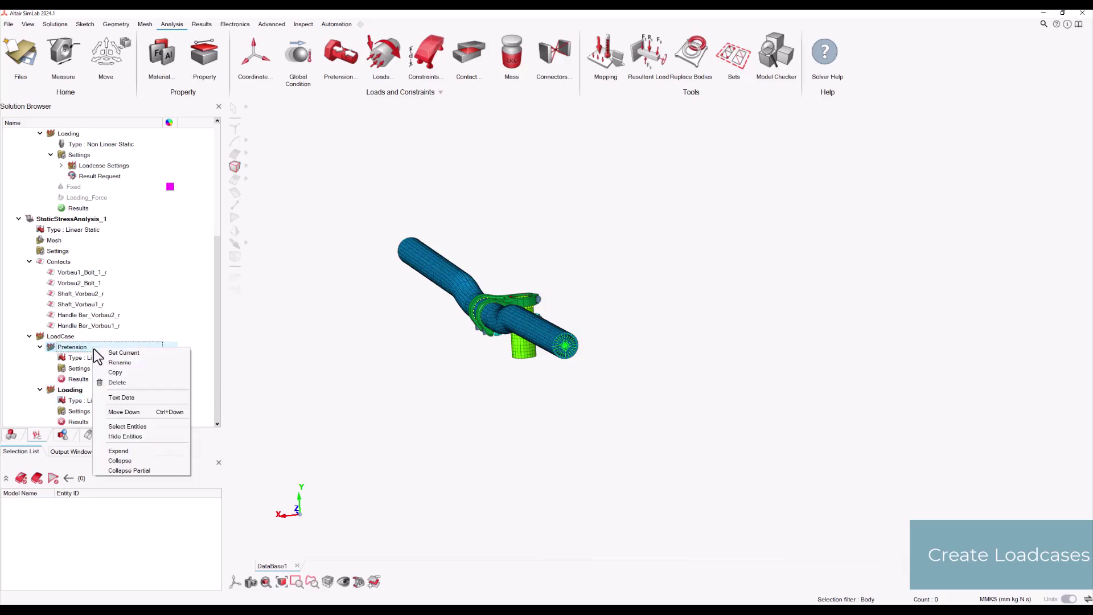
left_click(107, 354)
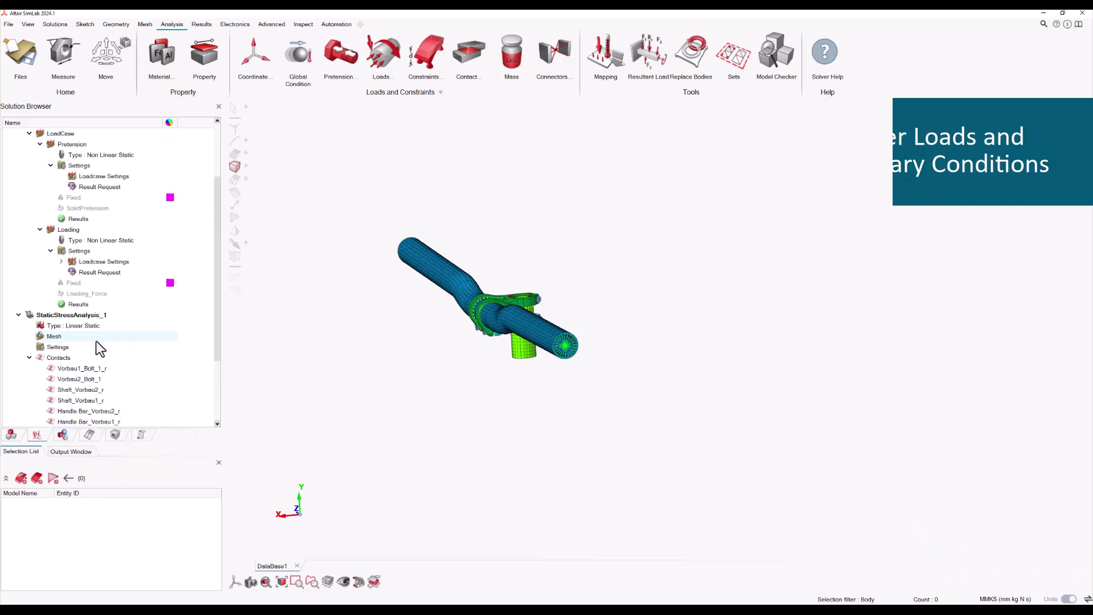
- Add SolidPretension to the current Pretension load case
left_click(87, 261)
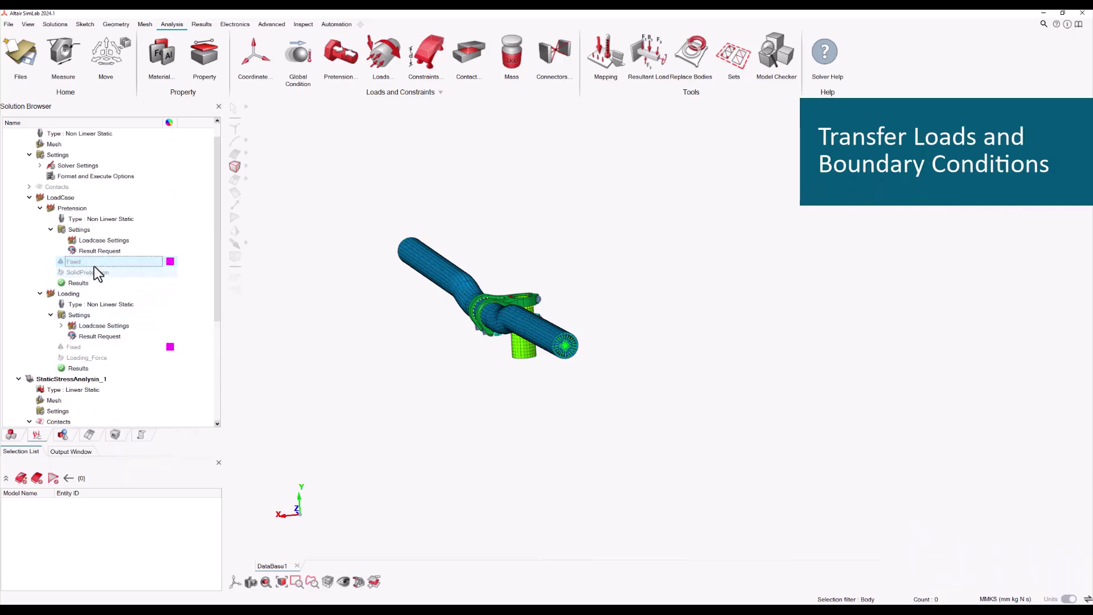
right_click(97, 270)
left_click(107, 274)
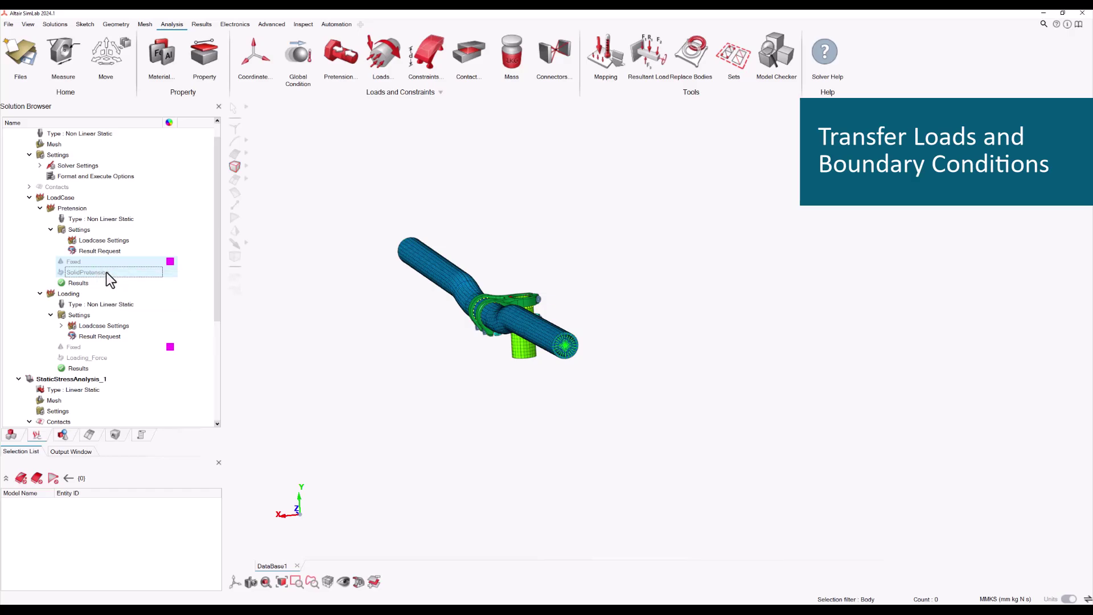
- Make Loading current and add Fixed and Loading_Force to it
scroll(106, 282, "down", 2)
right_click(104, 389)
left_click(115, 393)
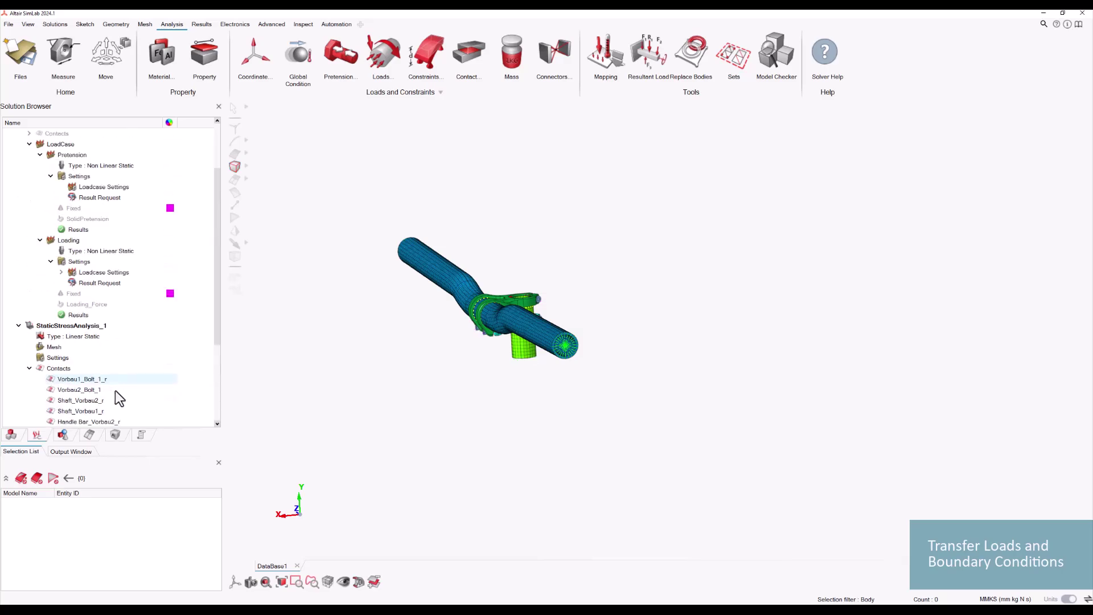
left_click(97, 295)
left_click(98, 303, "shift")
right_click(98, 303)
left_click(109, 306)
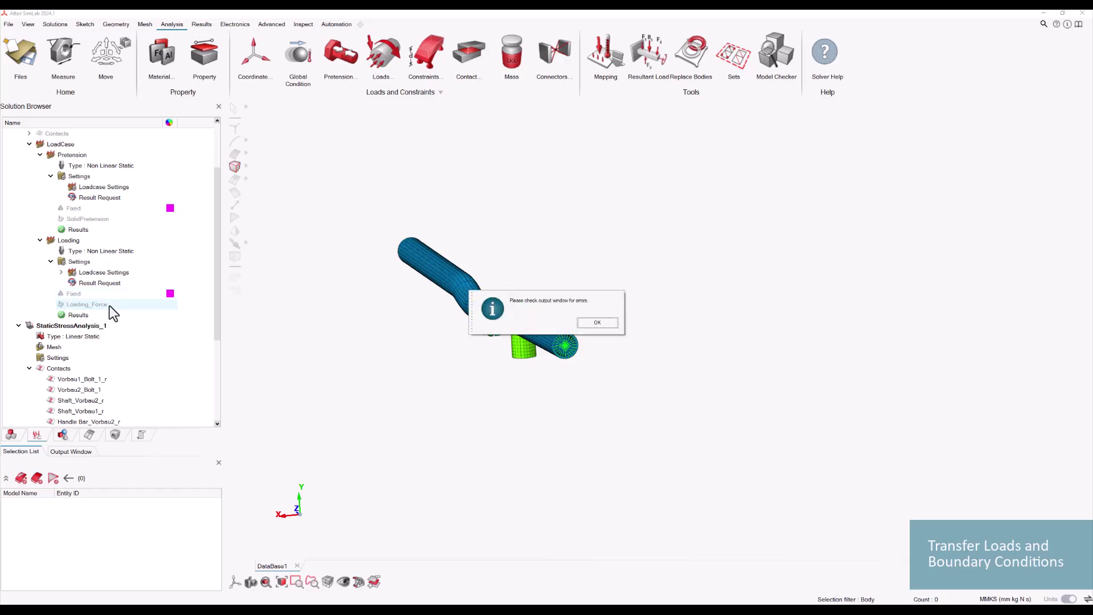
- Dismiss the info message and activate the greyed Fixed constraint under Pretension
left_click(611, 323)
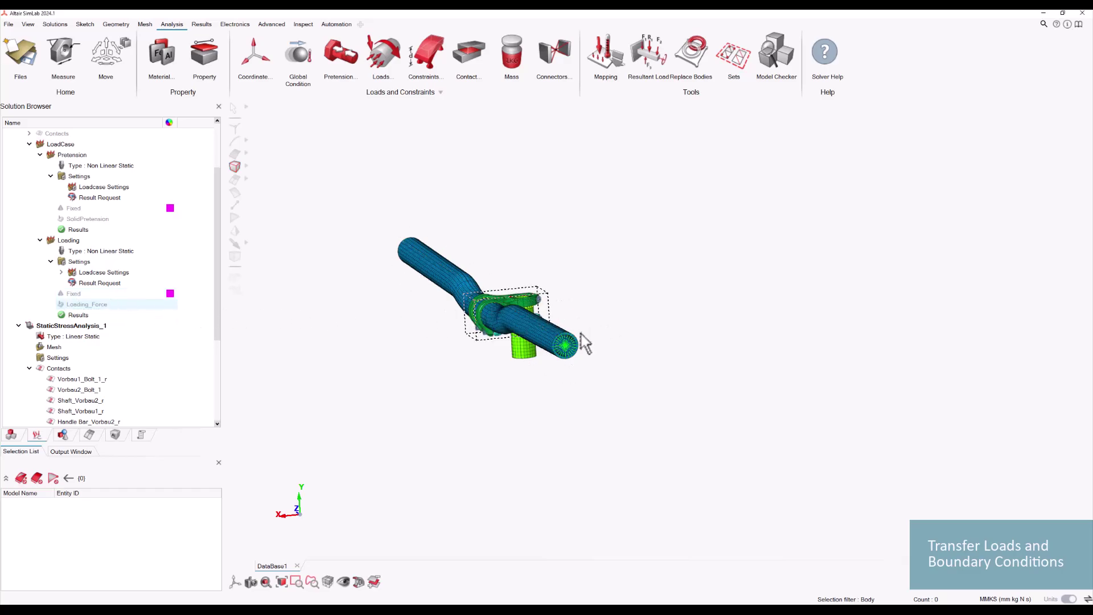
left_click(87, 453)
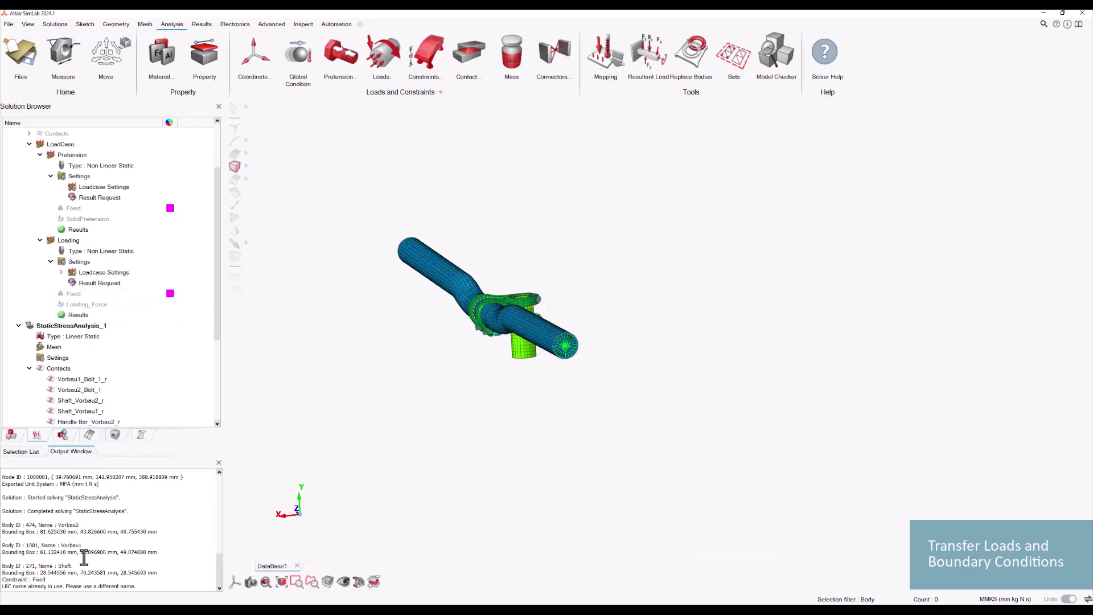
left_click(12, 435)
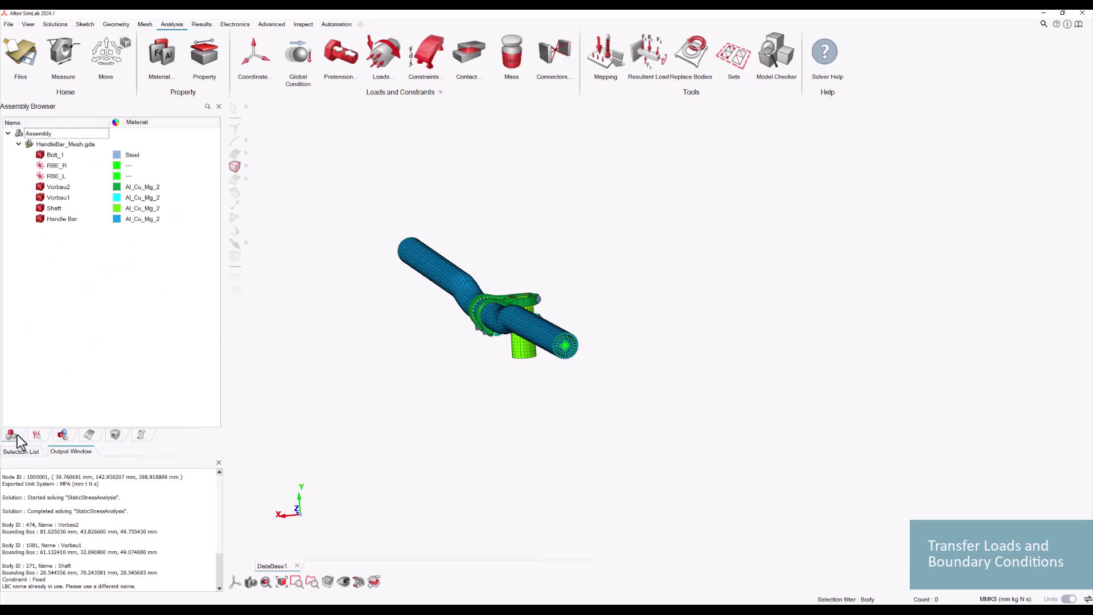
left_click(36, 435)
scroll(50, 396, "down", 5)
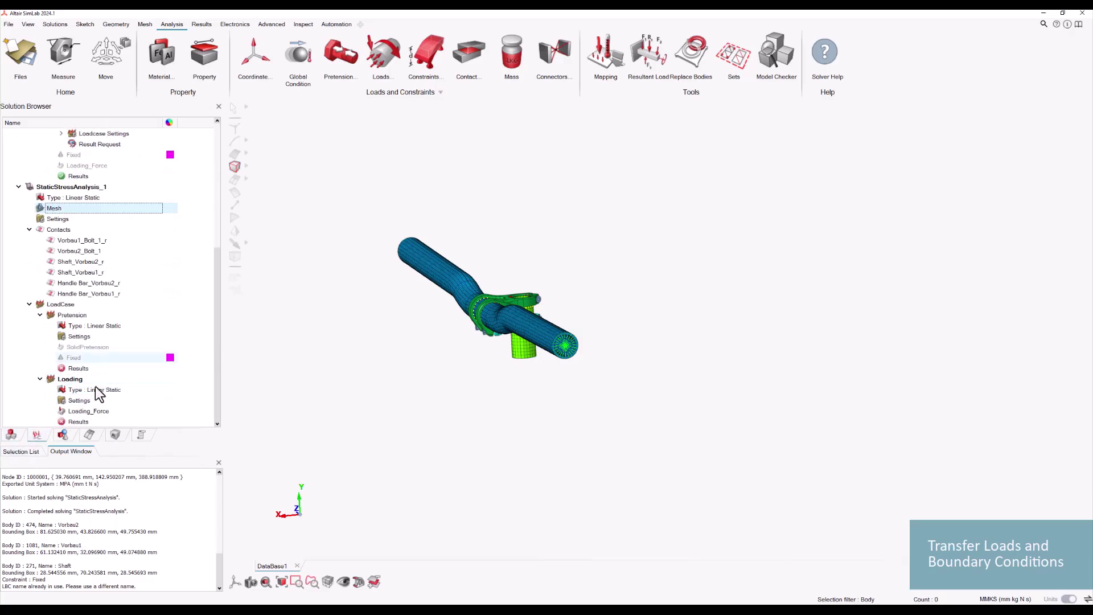
right_click(97, 362)
left_click(104, 364)
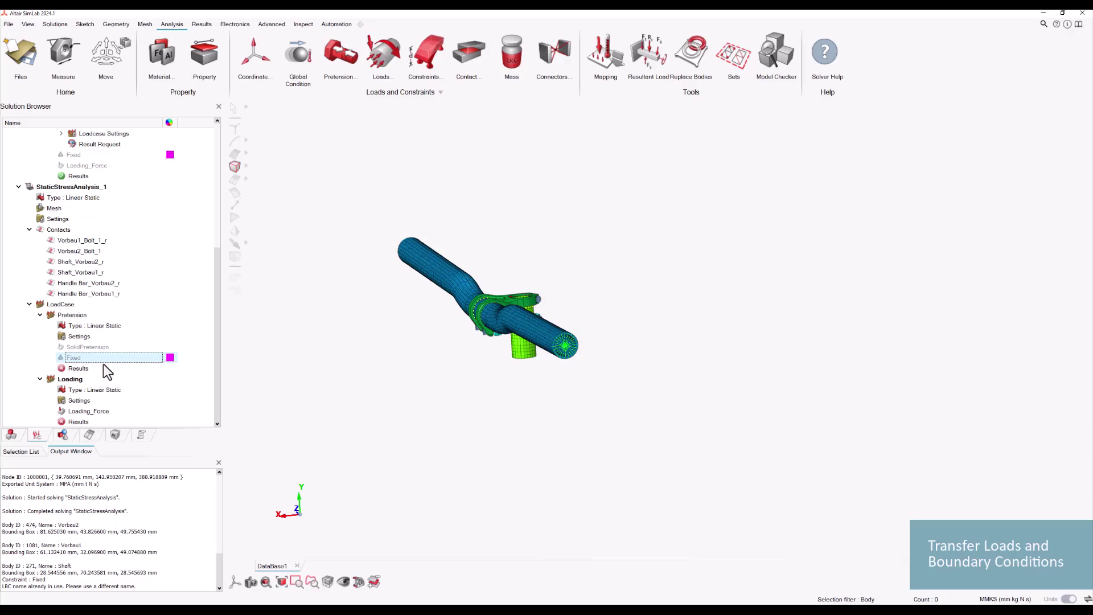
scroll(104, 364, "down", 1)
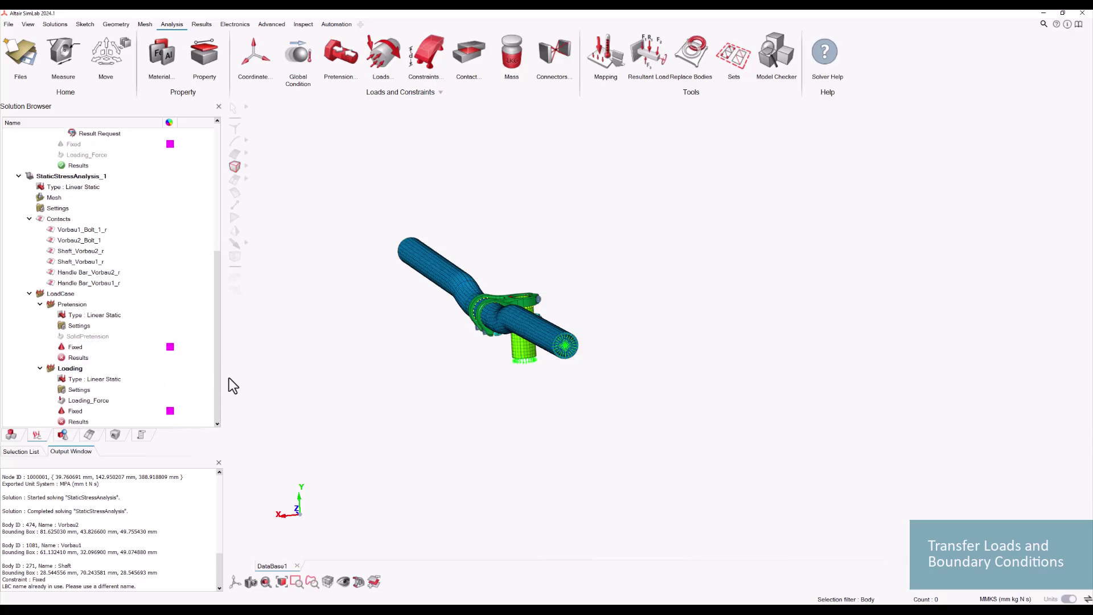
- Update the Loading results to solve StaticStressAnalysis_1 (509.08 MPa Pretension max)
right_click(142, 422)
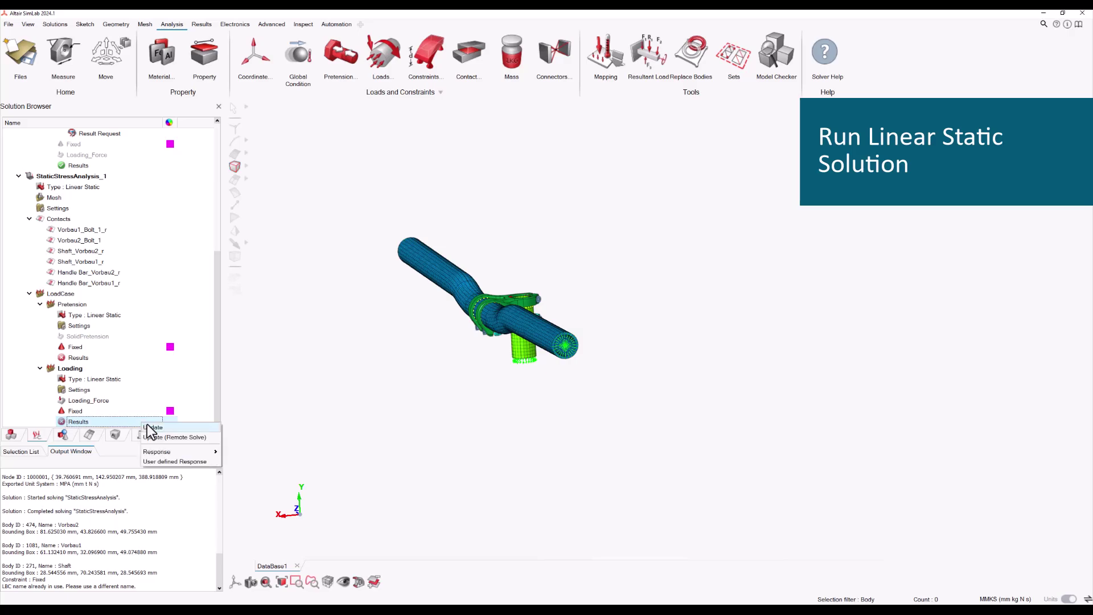
left_click(153, 427)
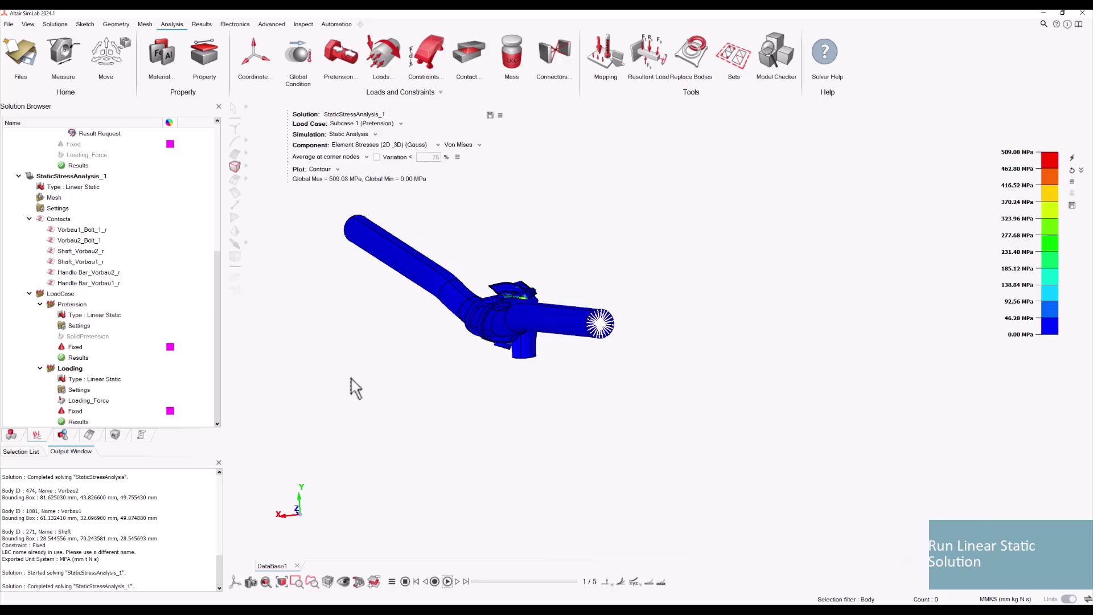
- Show Element Stresses for Subcase 2 (Loading) of the linear static solution
left_click(641, 524)
middle_click_drag(653, 428, 734, 427)
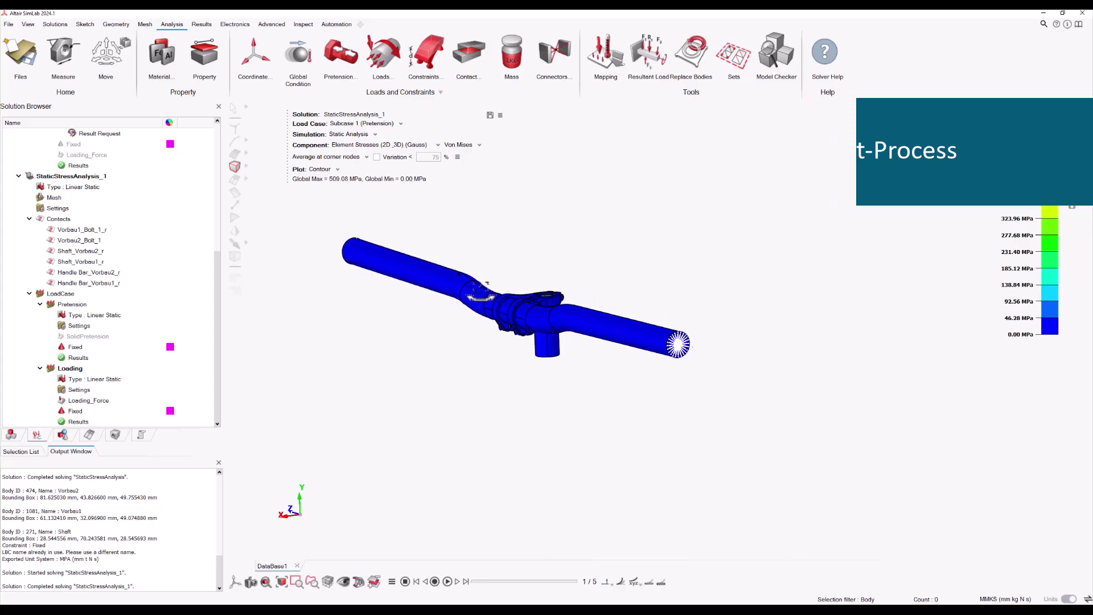
left_click(364, 123)
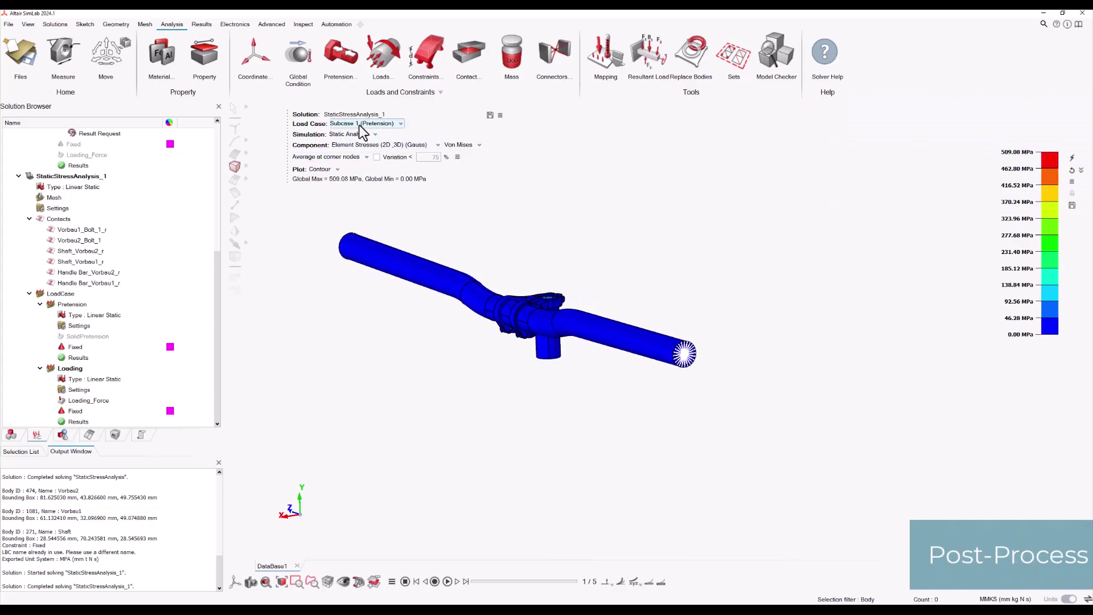
left_click(360, 142)
left_click(360, 144)
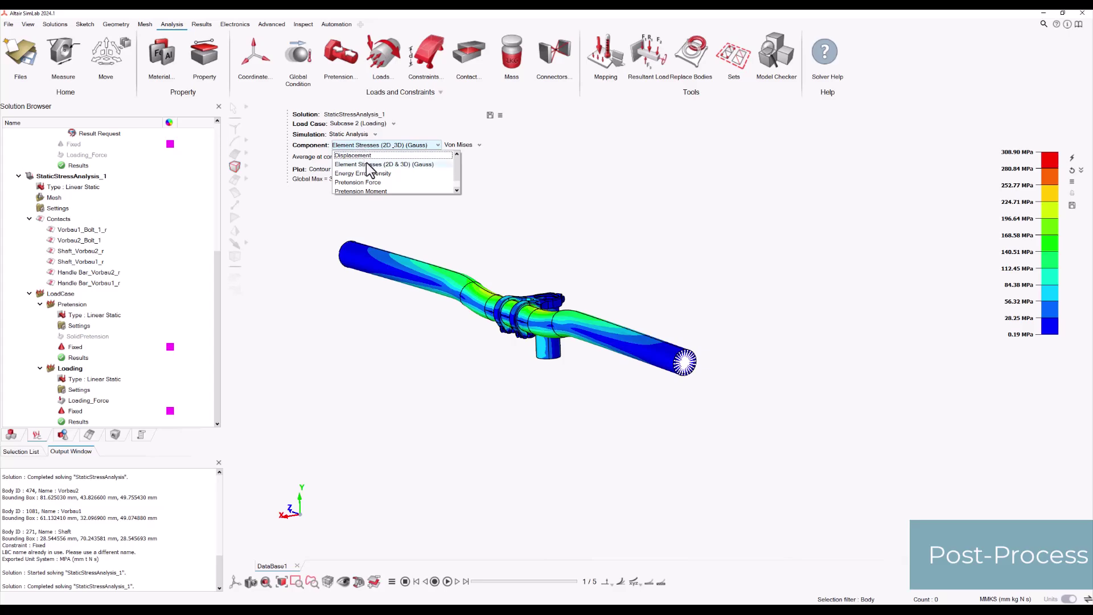
left_click(362, 164)
- Hide all bodies except Handle Bar and scale the legend to displayed bodies (3.76–246.33 MPa)
left_click(11, 435)
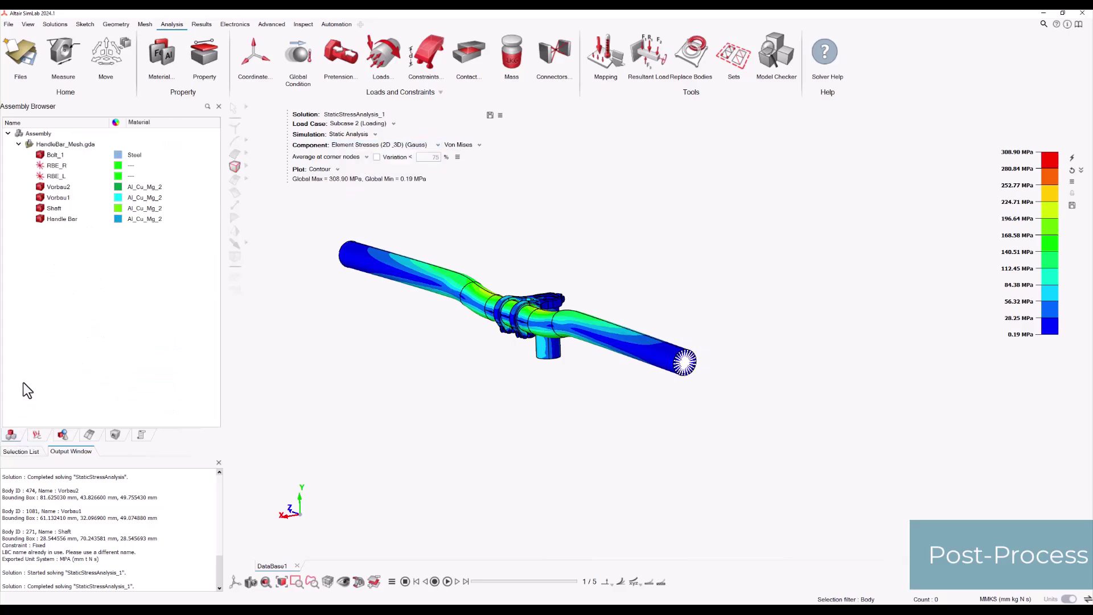
left_click(40, 155)
left_click(40, 165)
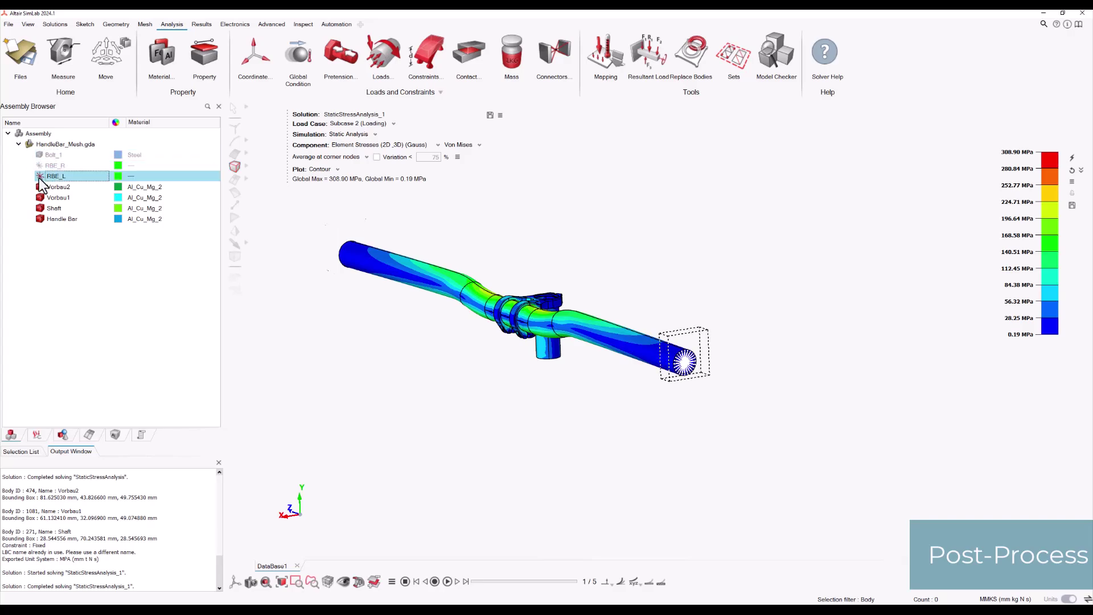
left_click(40, 176)
left_click(40, 187)
left_click(40, 198)
left_click(40, 209)
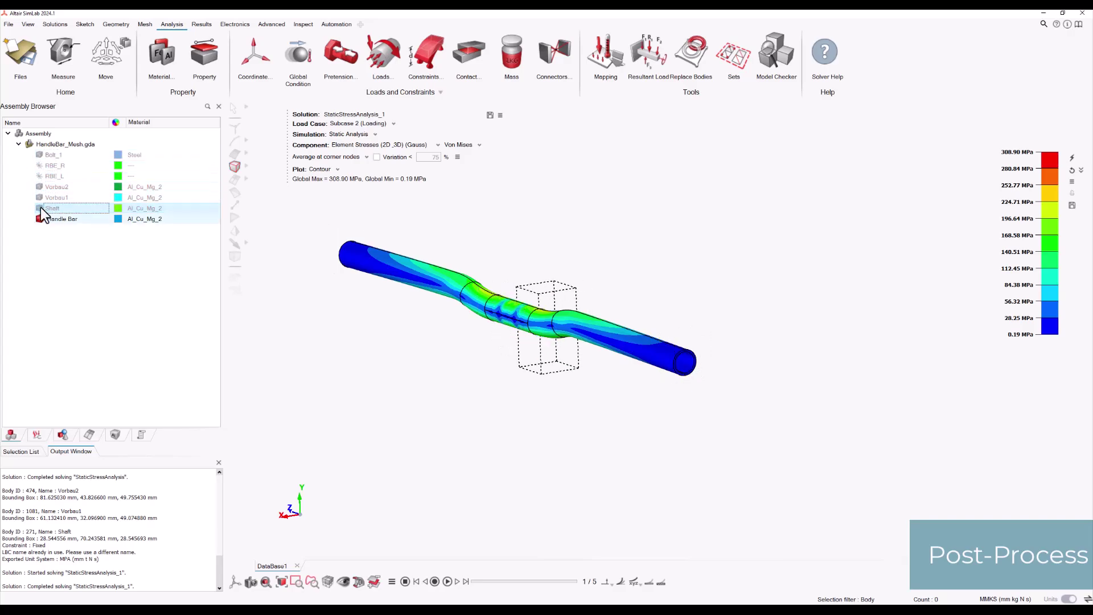
left_click(1081, 170)
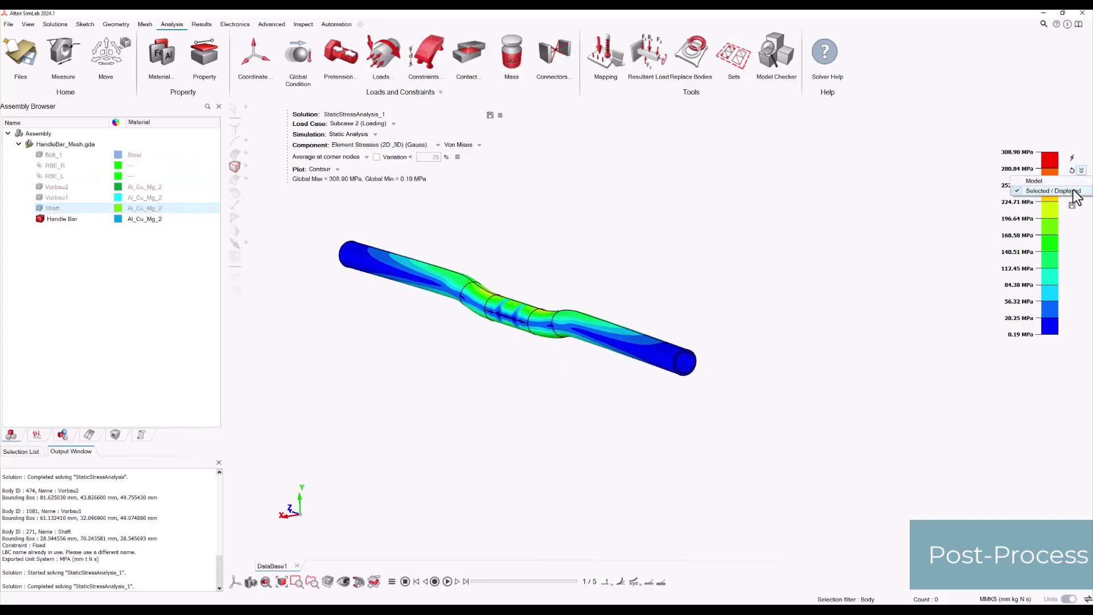
left_click(1052, 191)
mouse_move(515, 319)
middle_mouse_down()
mouse_move(521, 328)
mouse_move(501, 325)
middle_mouse_up()
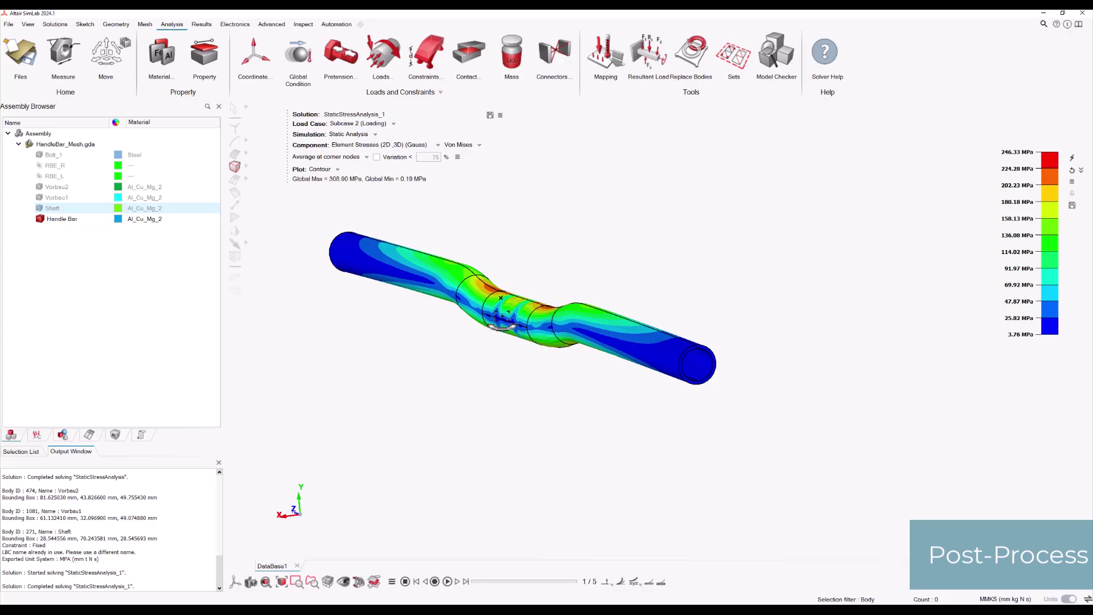
- Plot the handlebar's displacement, peaking at 10.022 mm
left_click(383, 146)
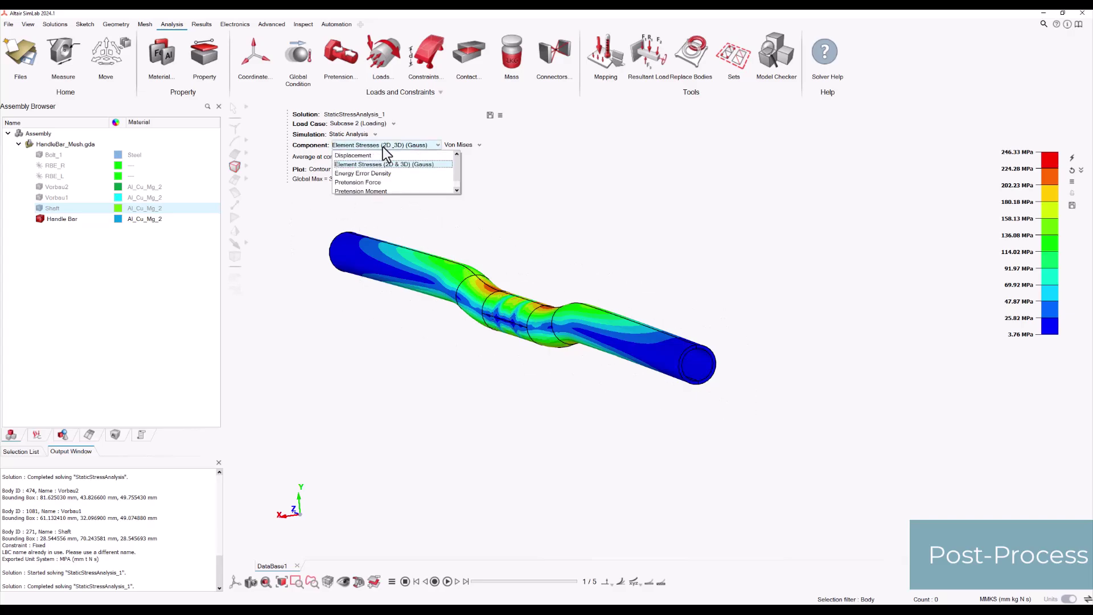
left_click(383, 153)
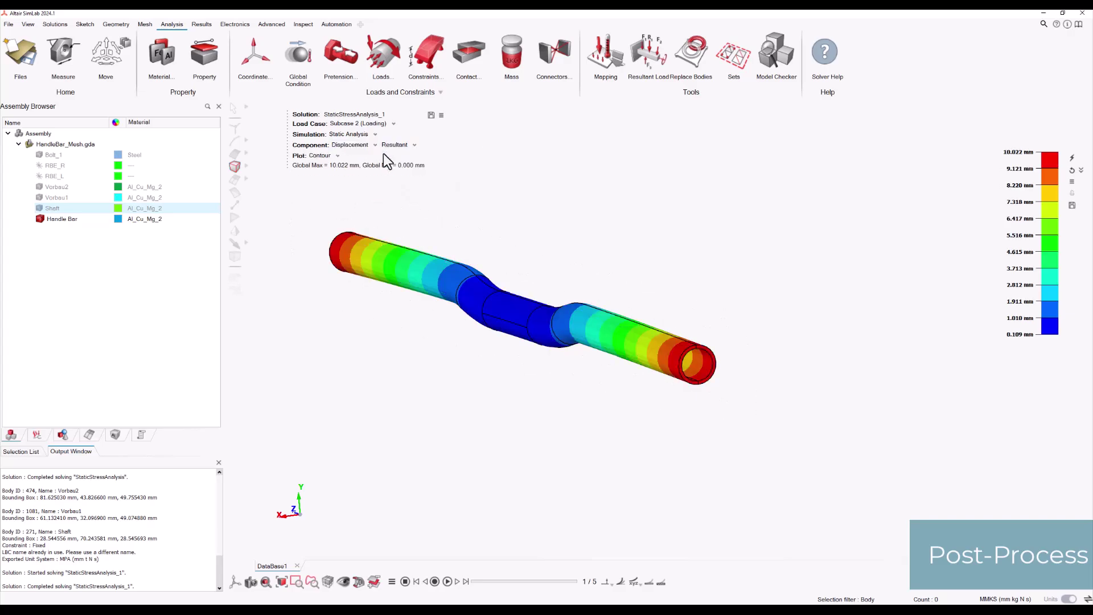
middle_click_drag(483, 224, 512, 245)
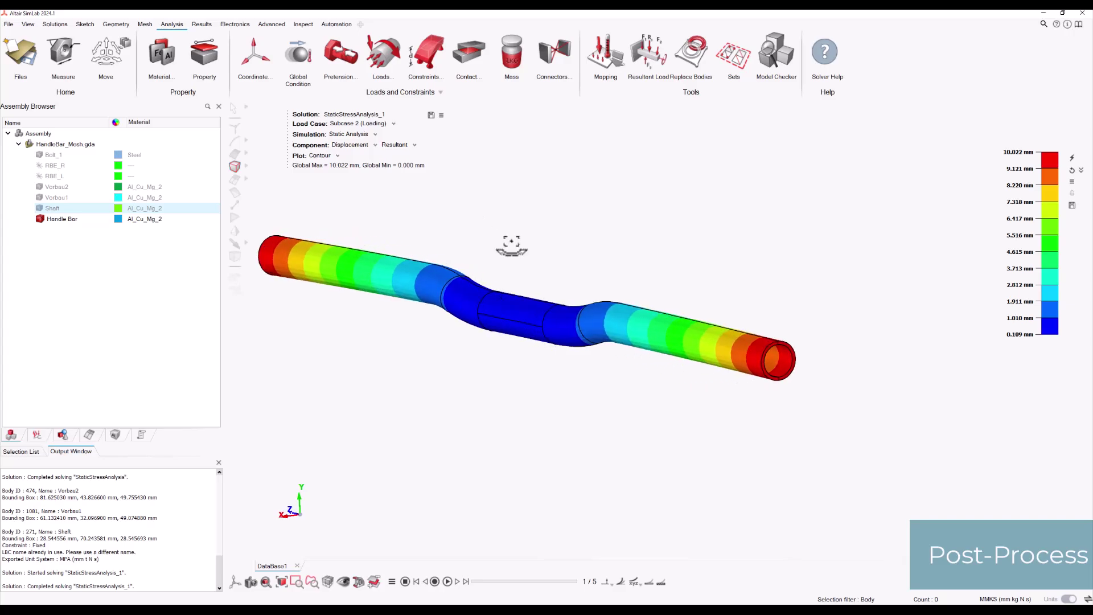
- Redisplay all bodies, hide the results, and switch to a vertical standard view
right_click(494, 225)
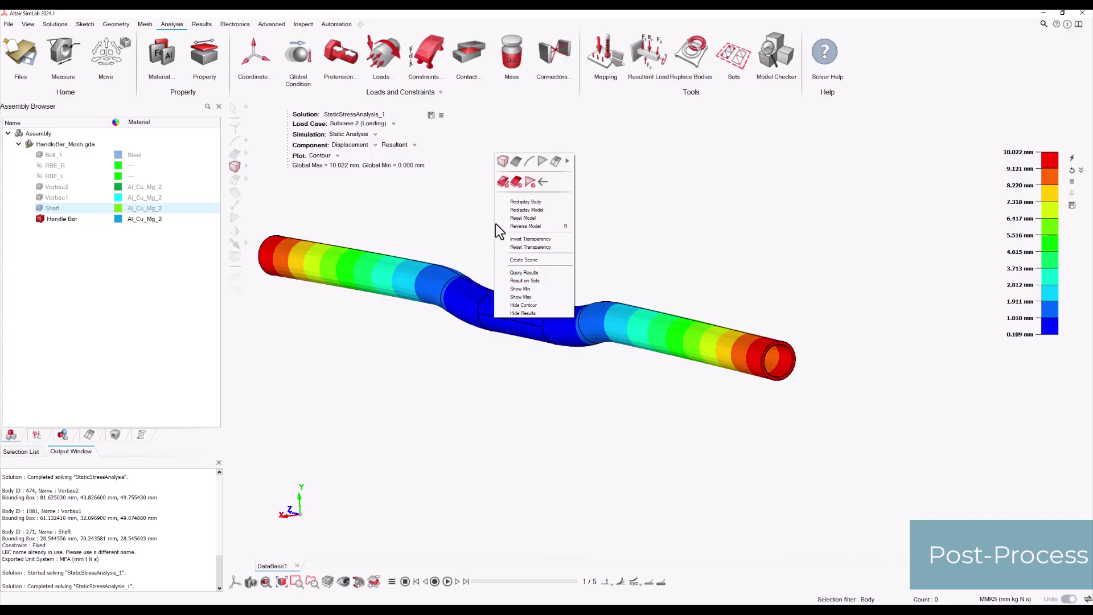
left_click(519, 209)
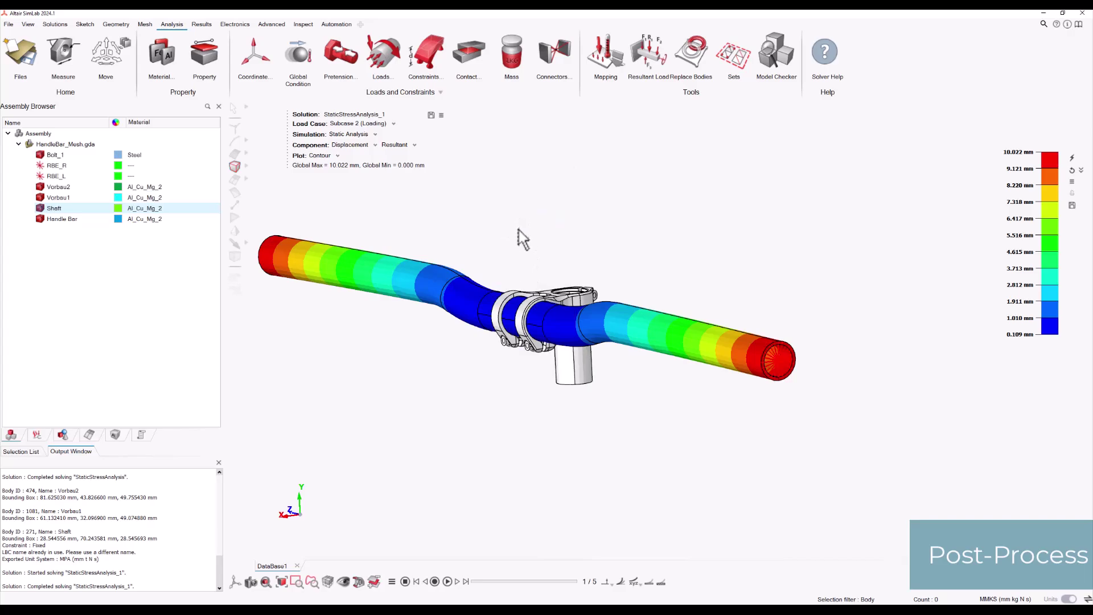
right_click(523, 239)
left_click(551, 317)
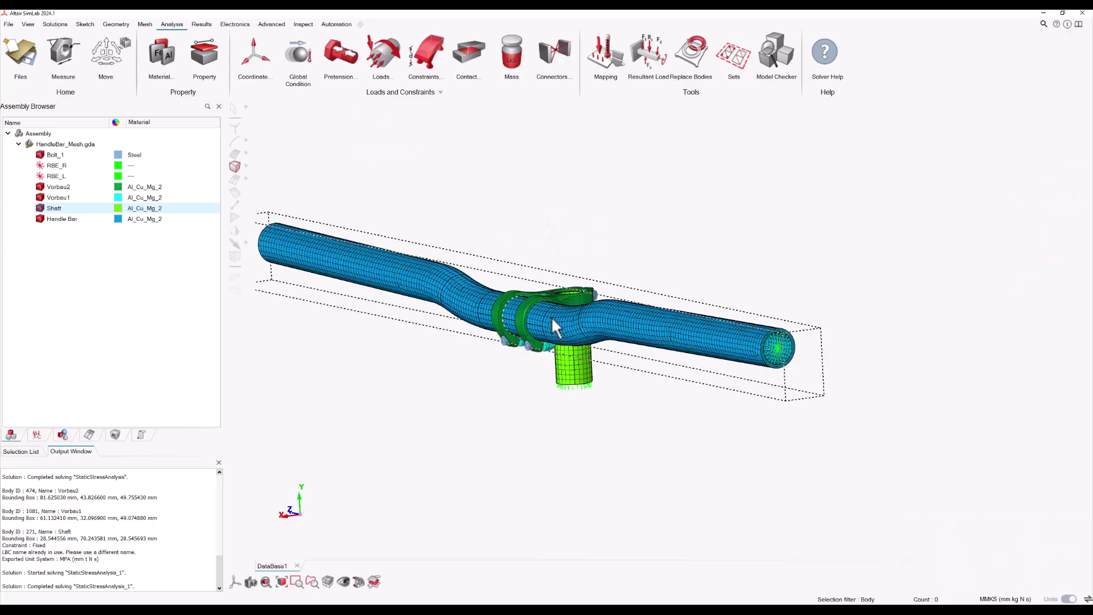
left_click(233, 579)
left_click(338, 563)
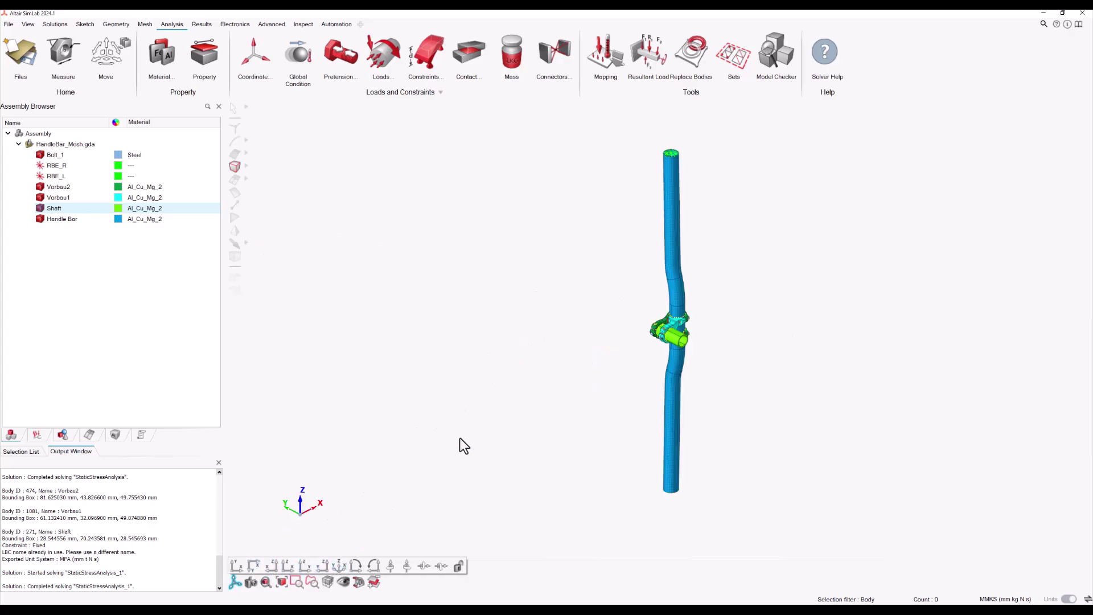